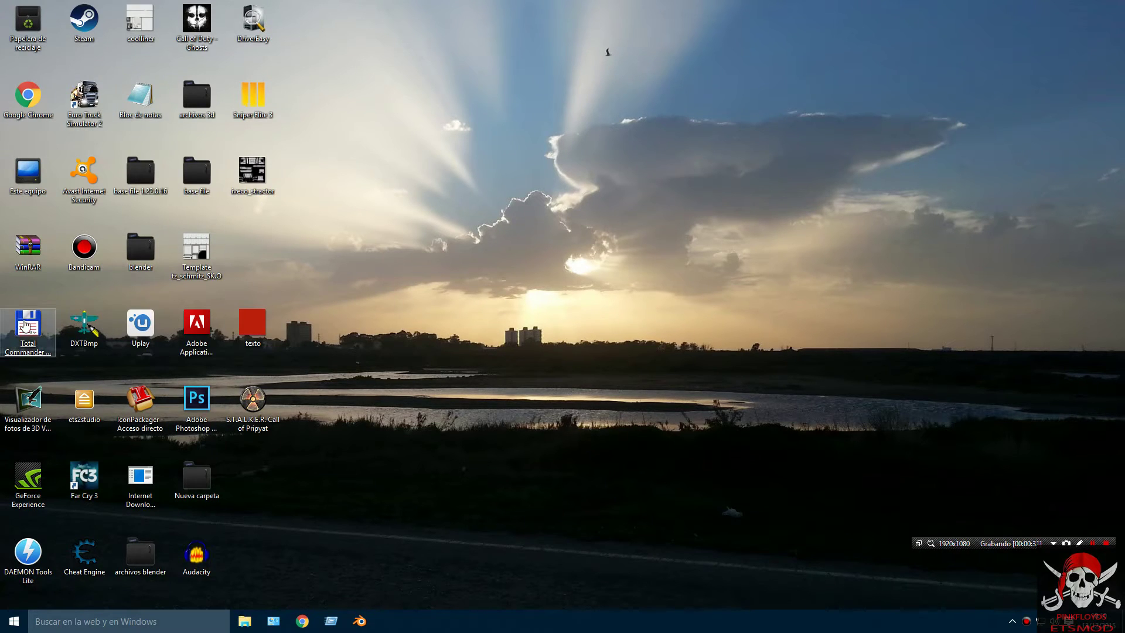
Step: In Total Commander, browse drive D to Trucks\Volvo\Volvo FH12 inside the Templates all trucks and all trailers archive
double_click(24, 323)
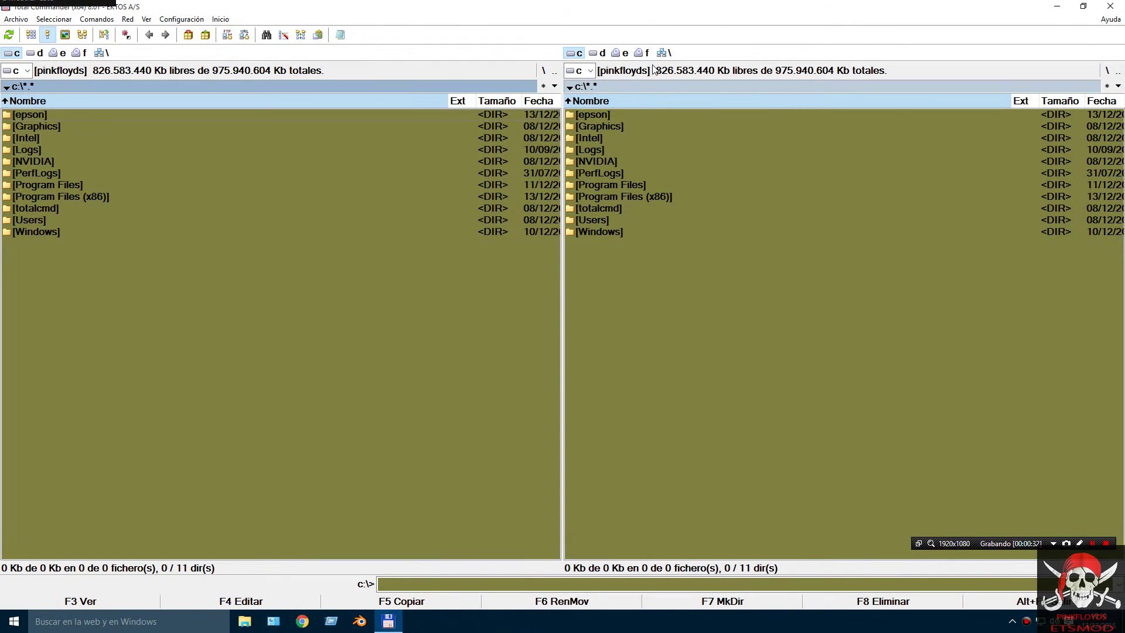
click(599, 53)
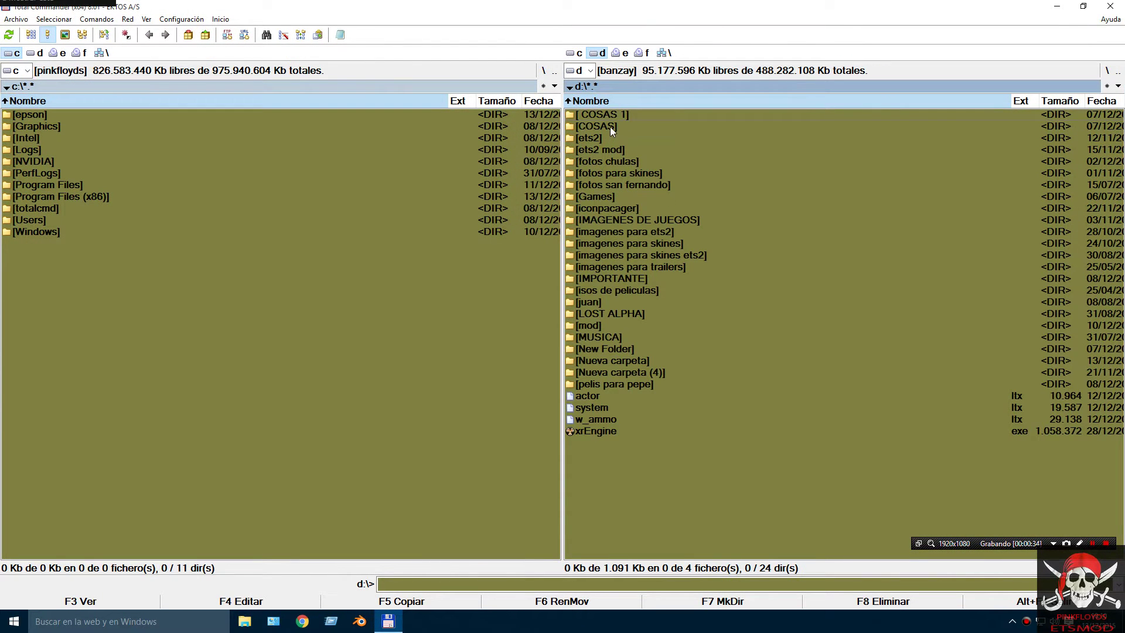
double_click(604, 384)
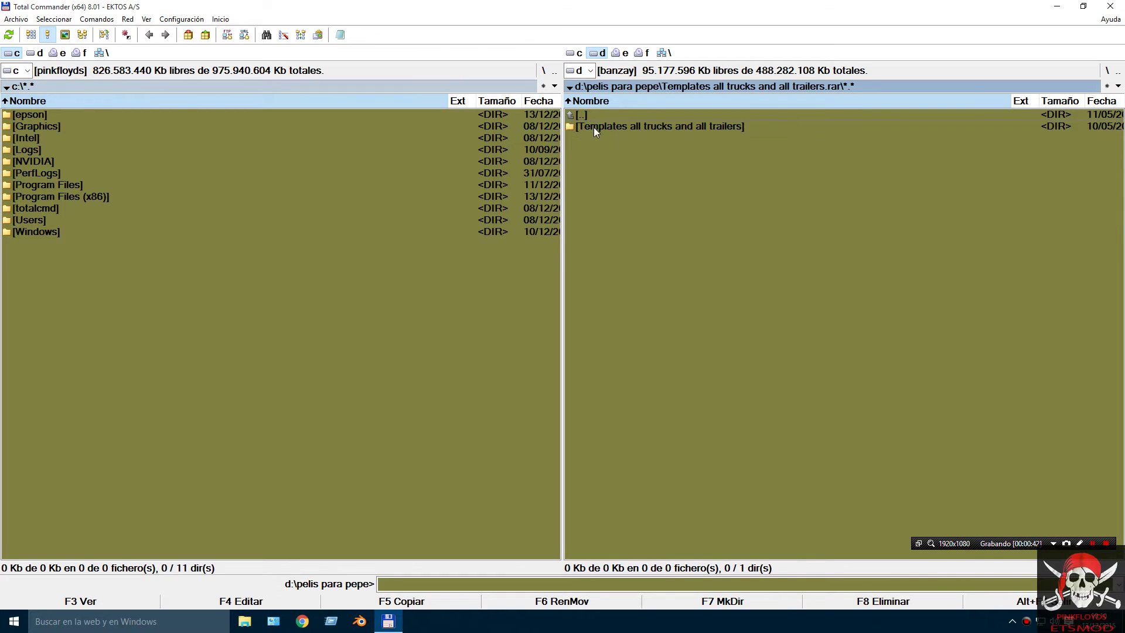
double_click(622, 127)
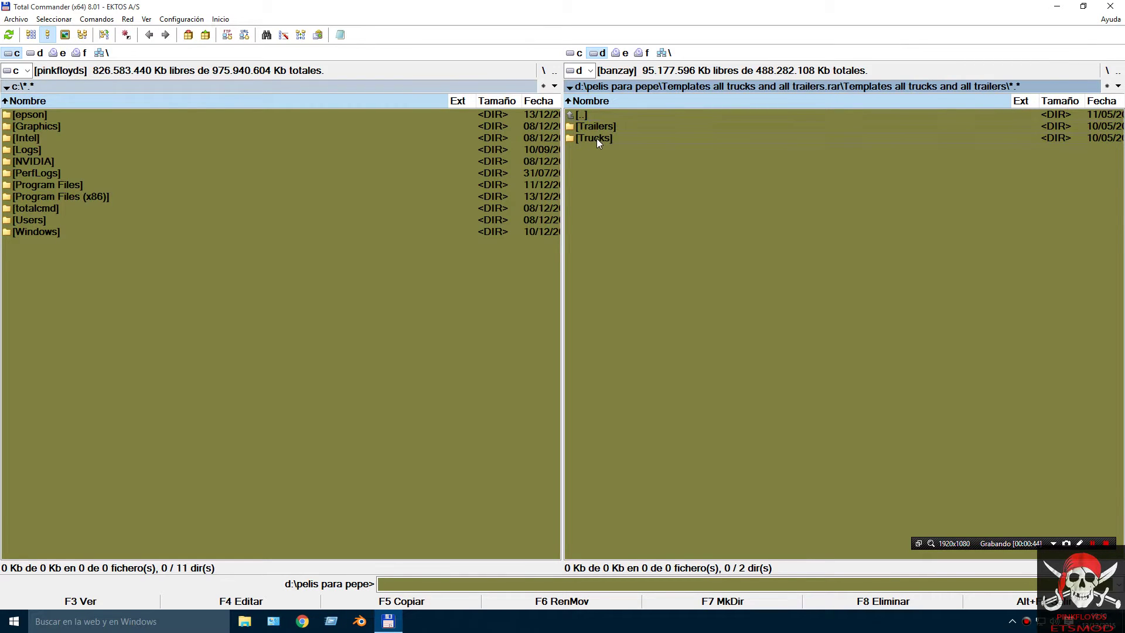
double_click(596, 138)
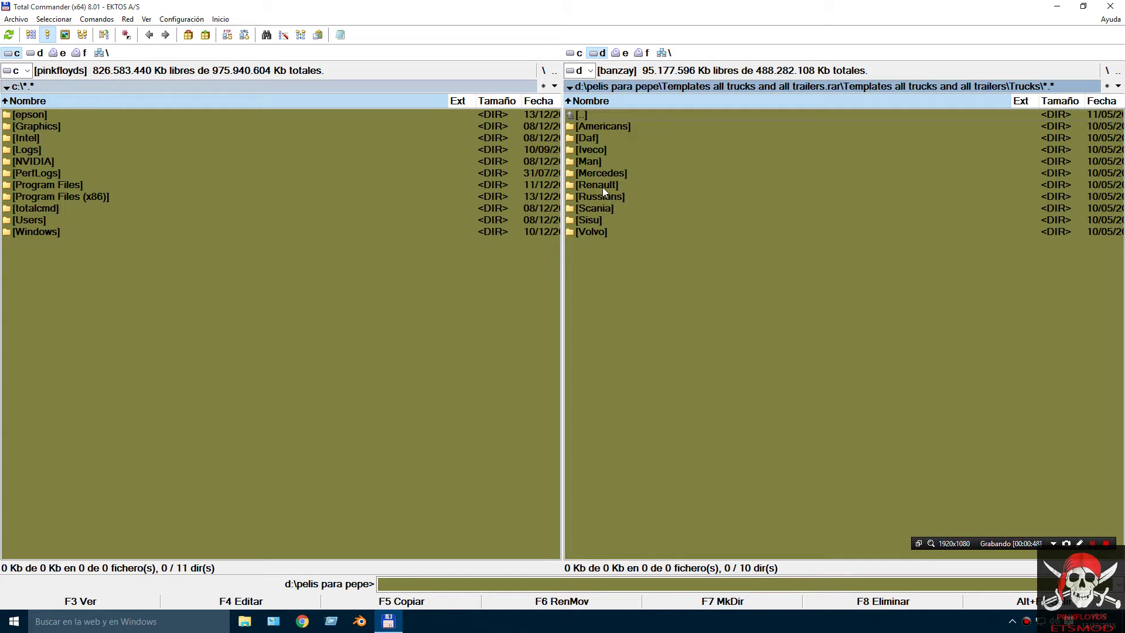
double_click(588, 231)
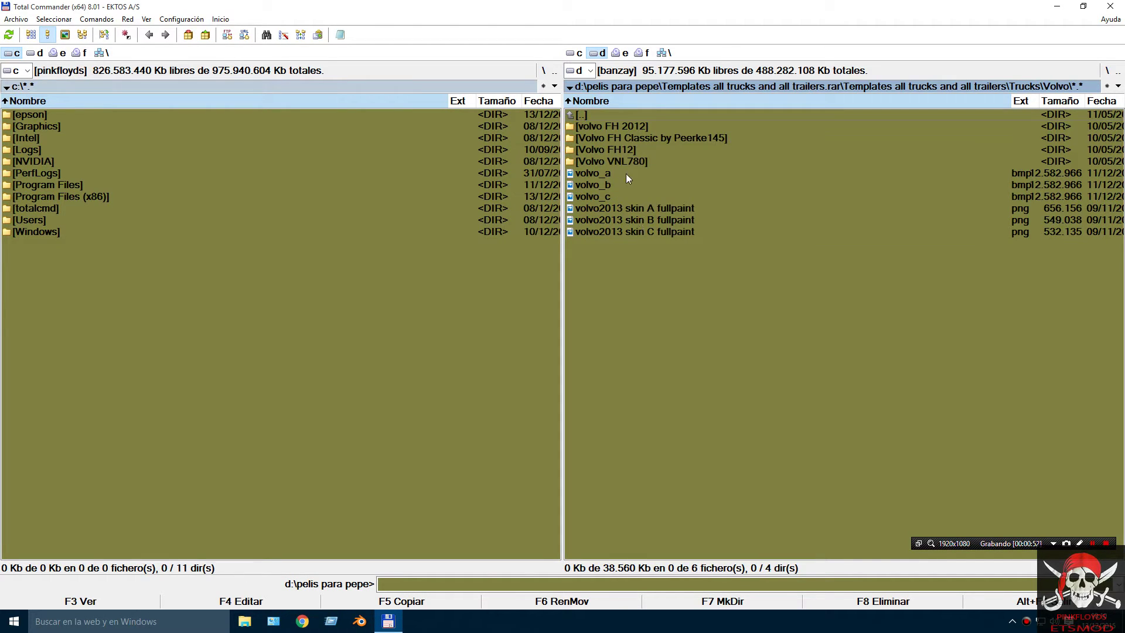
double_click(599, 150)
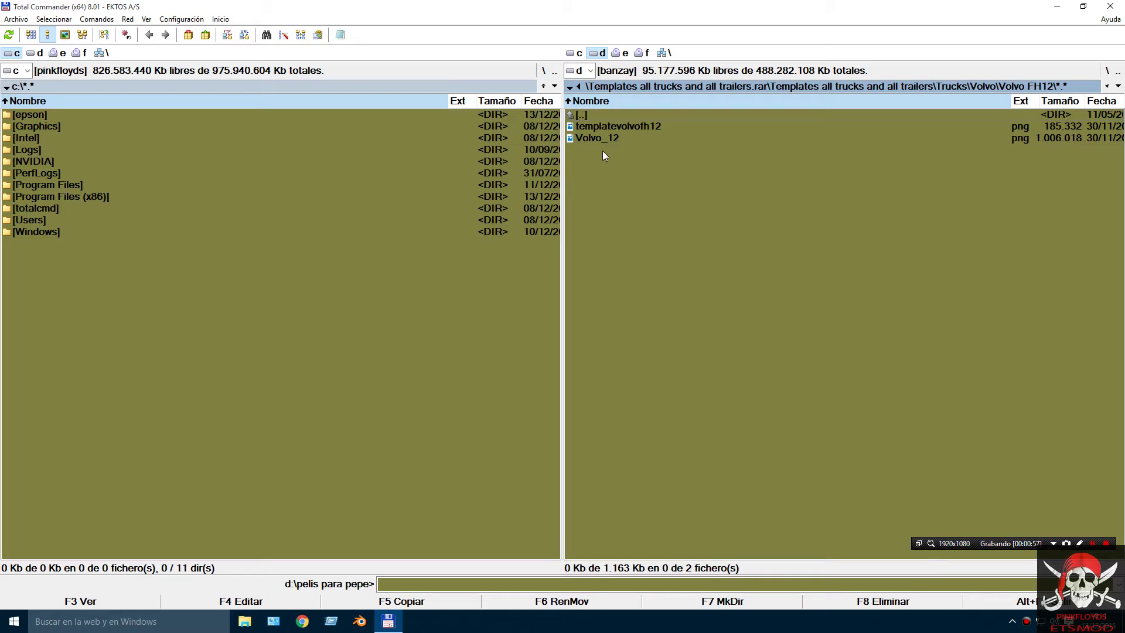
Step: Copy Volvo_12 and templatevolvofh12 from the archive to the desktop and close the file manager
click(1083, 6)
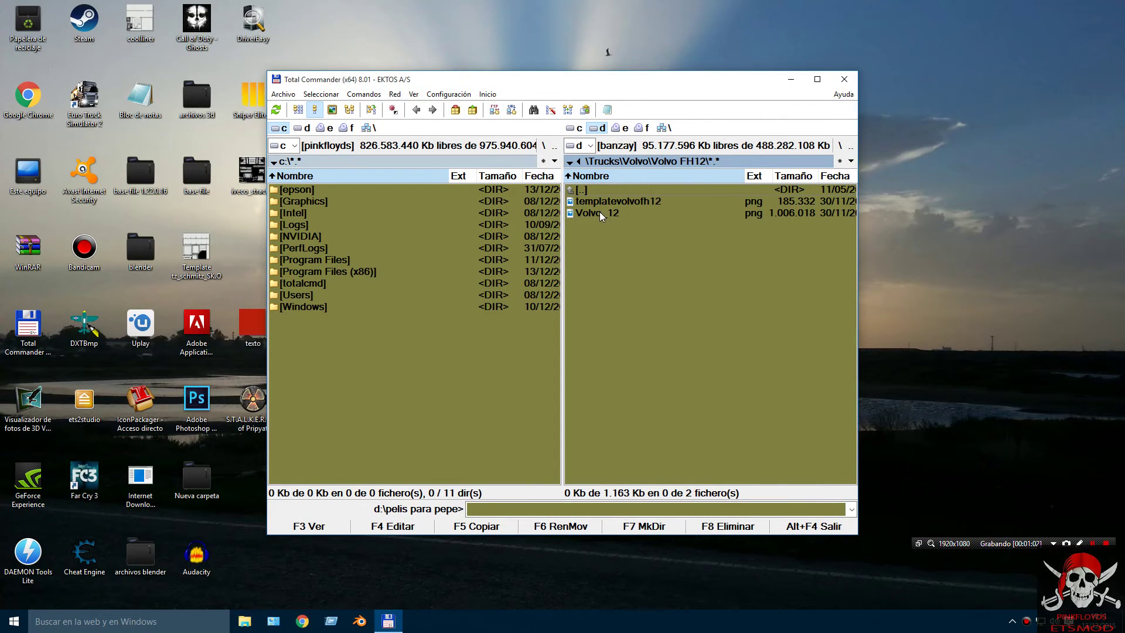
drag(600, 217, 974, 257)
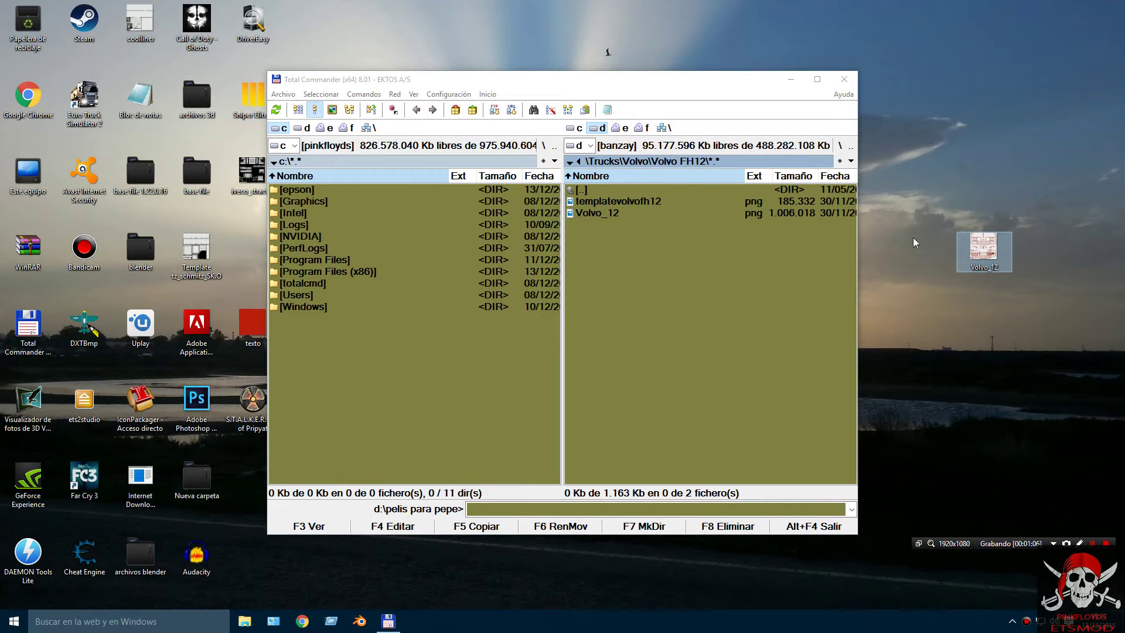
mouse_move(988, 267)
drag(643, 207, 931, 183)
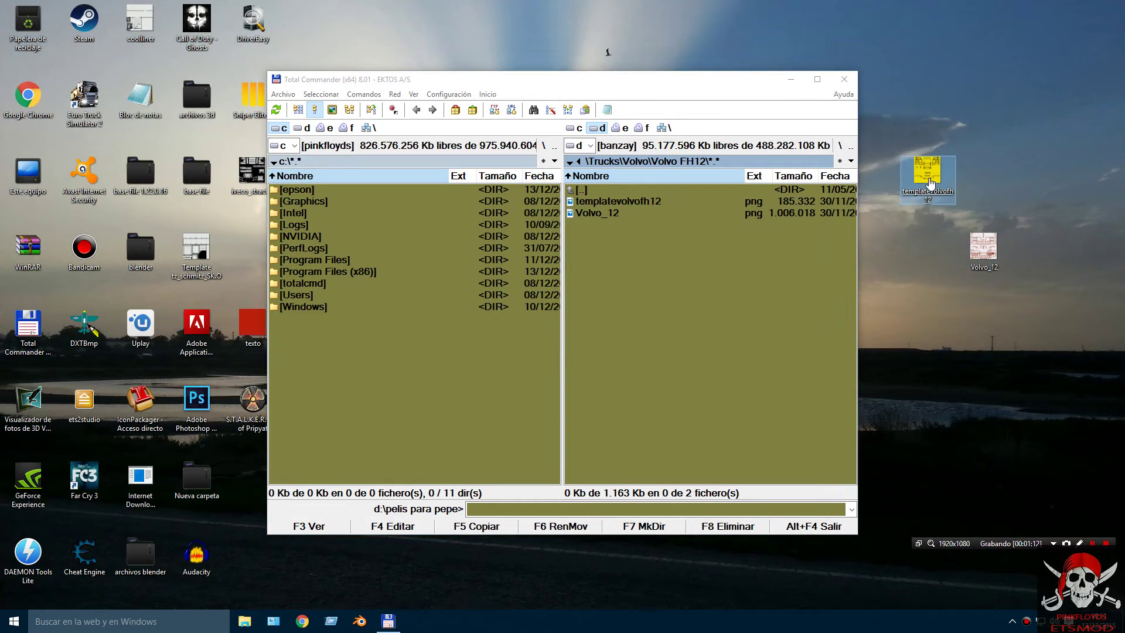
click(573, 128)
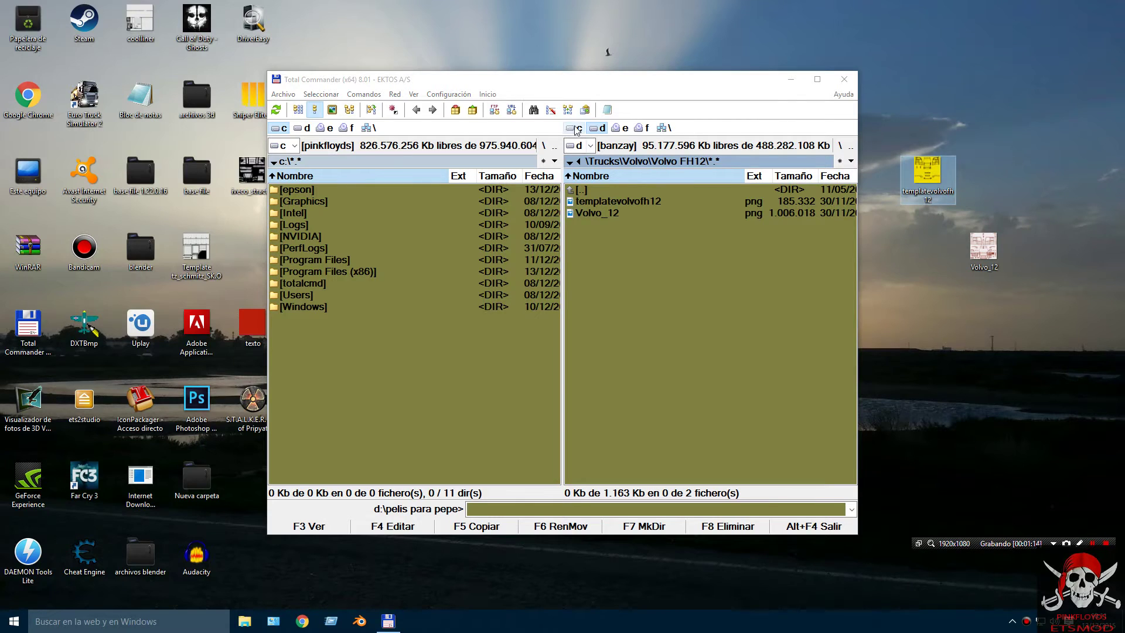
click(844, 79)
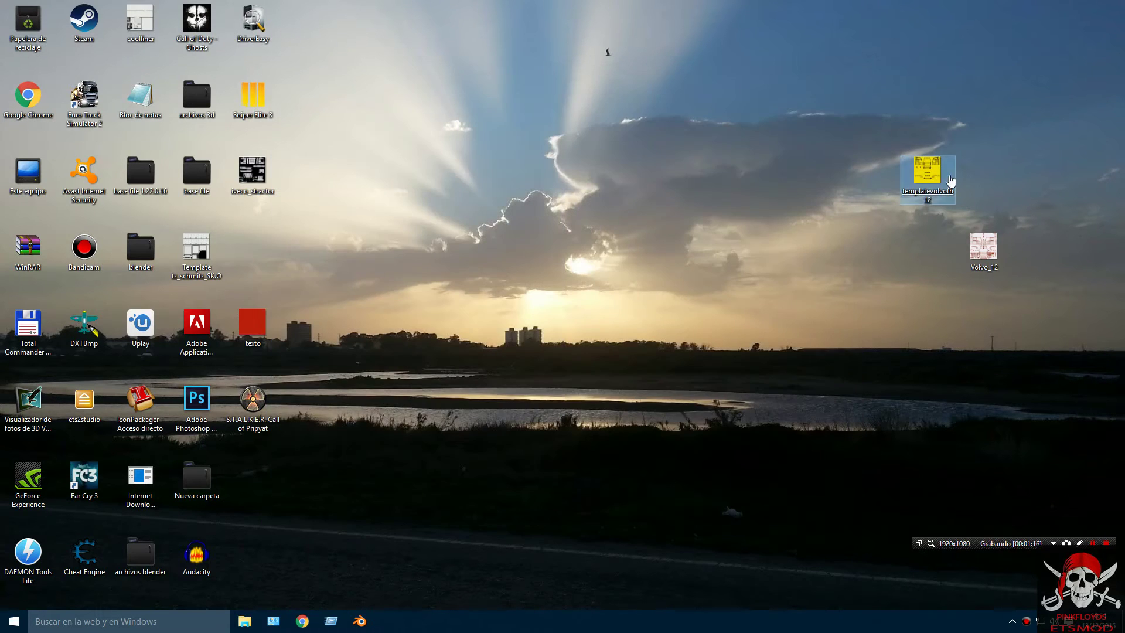
click(809, 228)
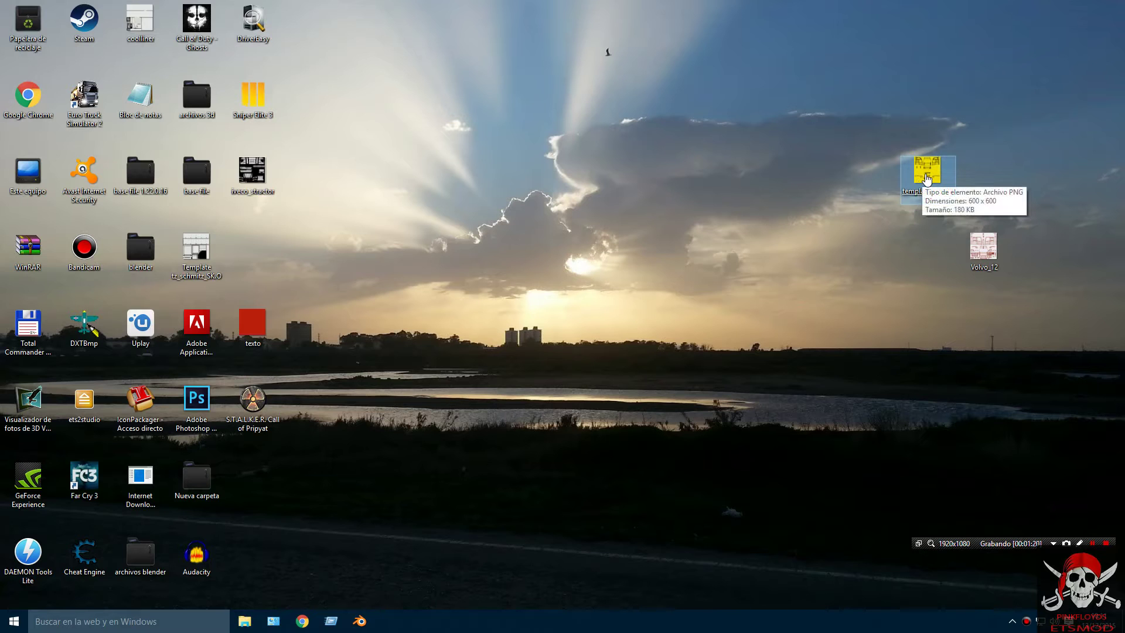
Step: Open templatevolvofh12 from the desktop in Photoshop to examine the Volvo template, and close Photoshop
right_click(924, 175)
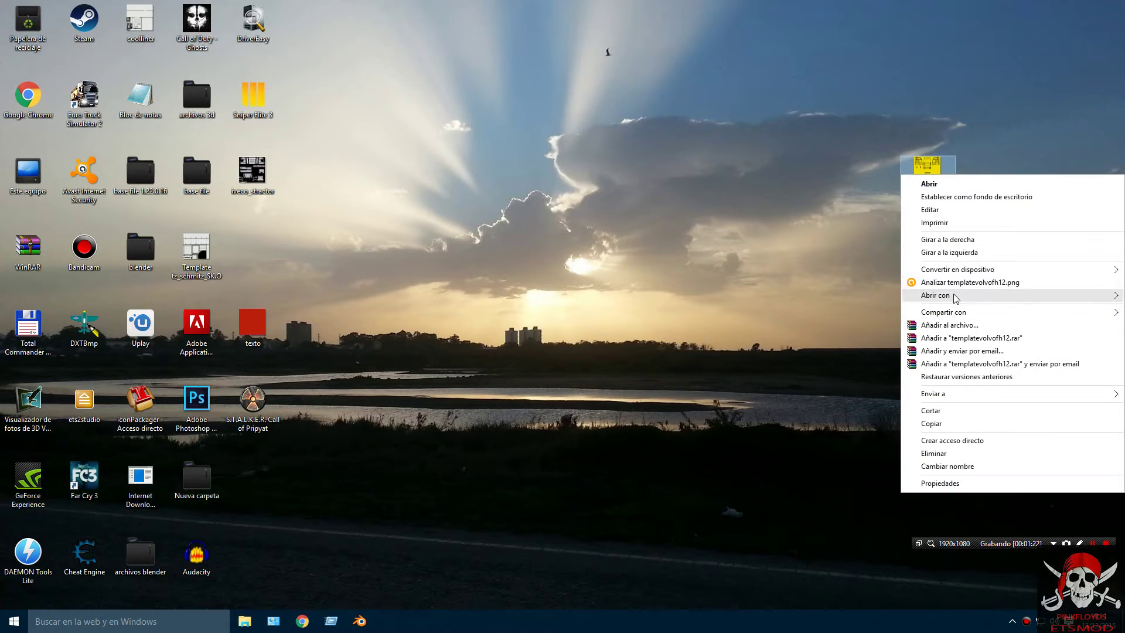
mouse_move(952, 296)
click(882, 298)
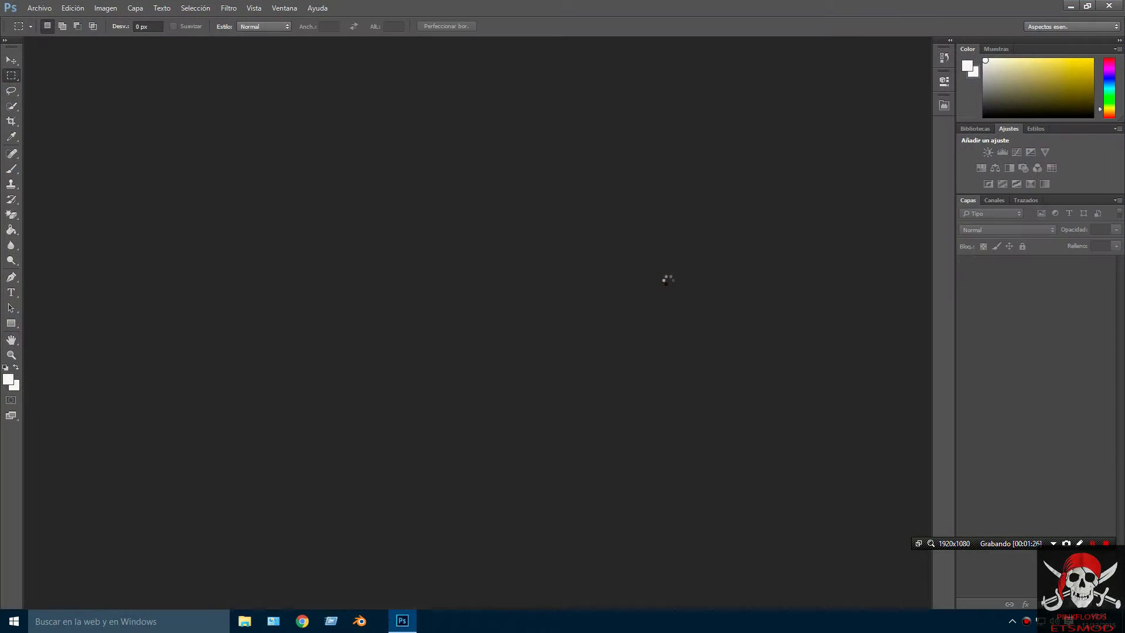
click(641, 282)
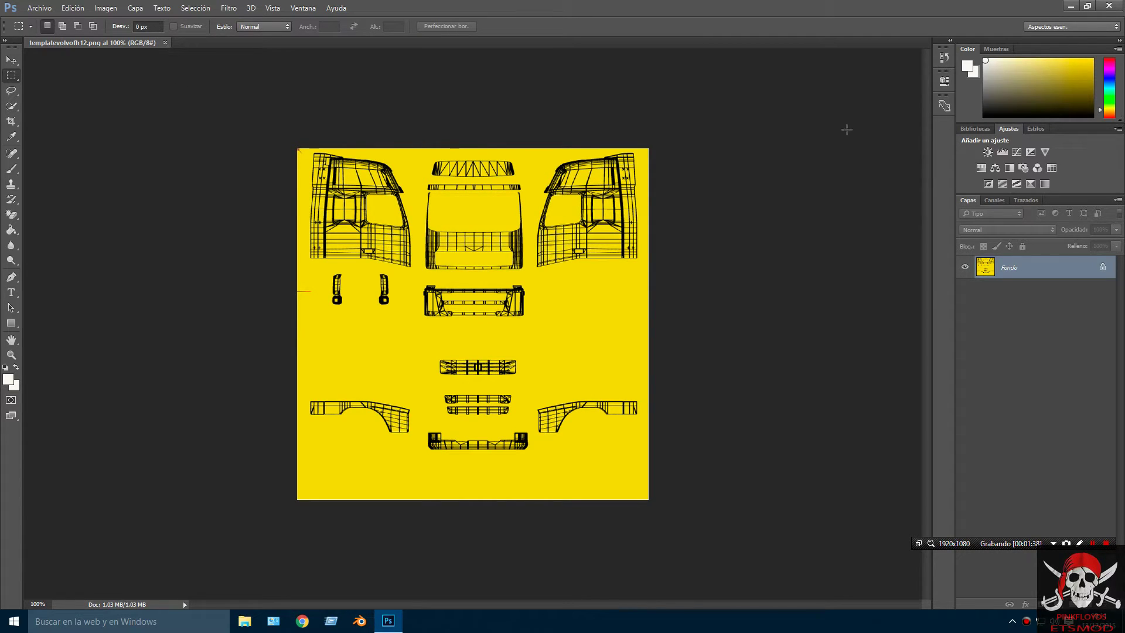
click(1110, 7)
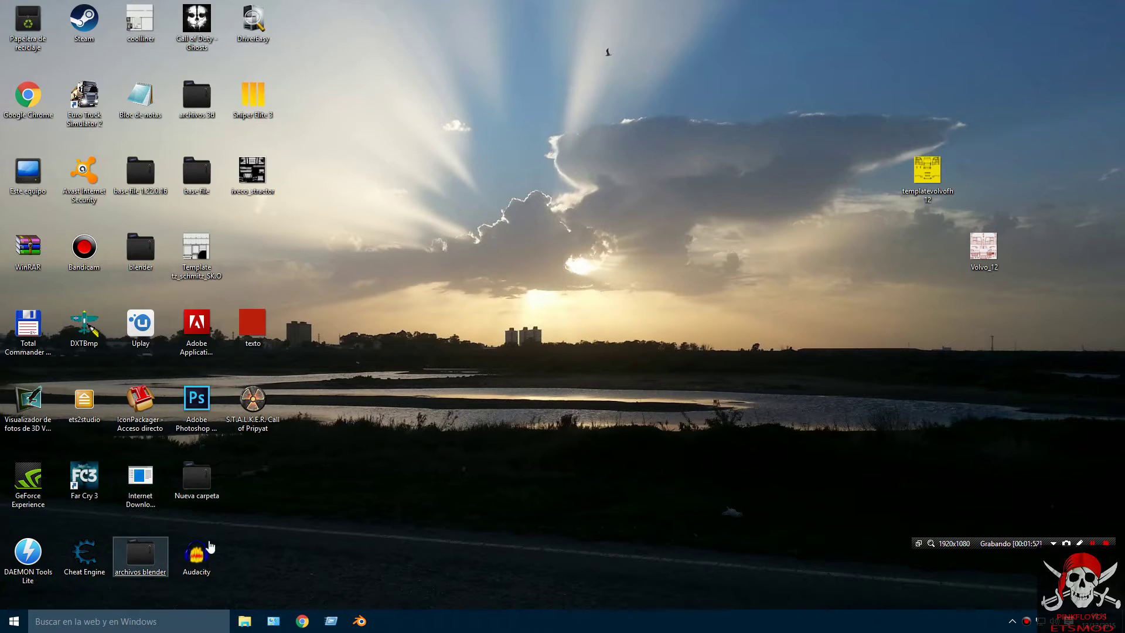
Step: In Total Commander, browse drive D to the Trucks\Daf folder inside the Templates all trucks and all trailers archive
double_click(28, 339)
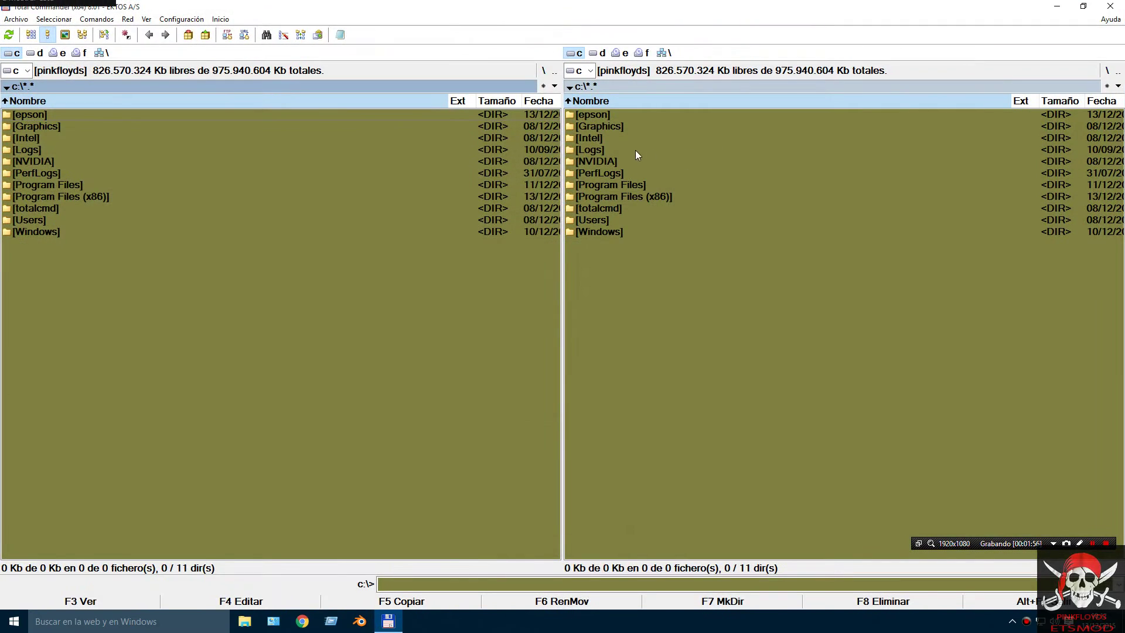
click(598, 53)
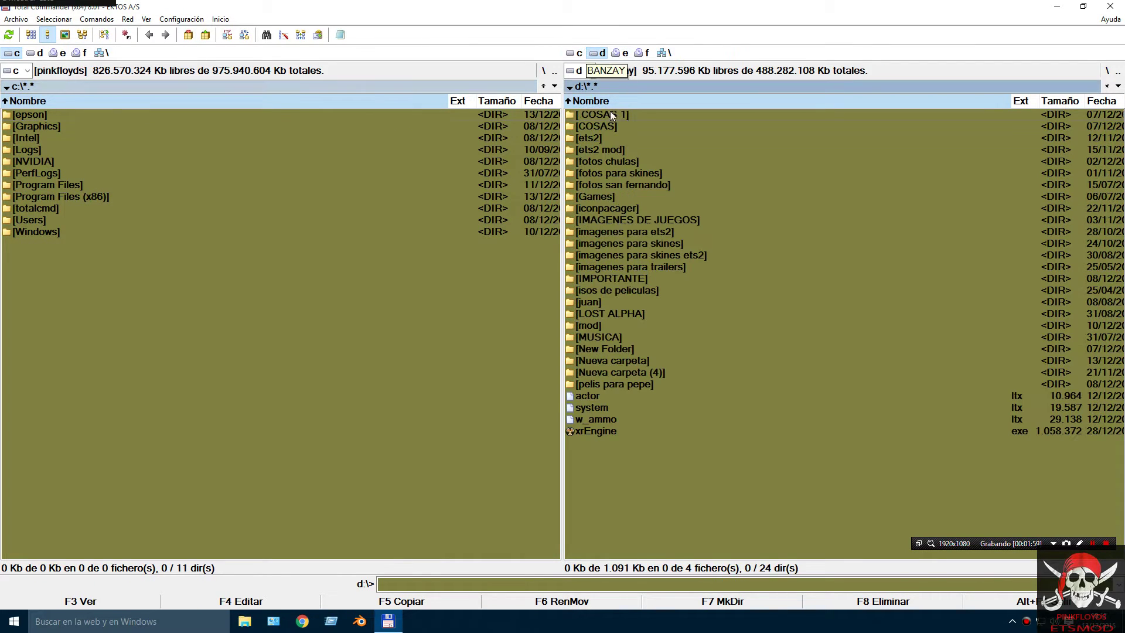
double_click(605, 385)
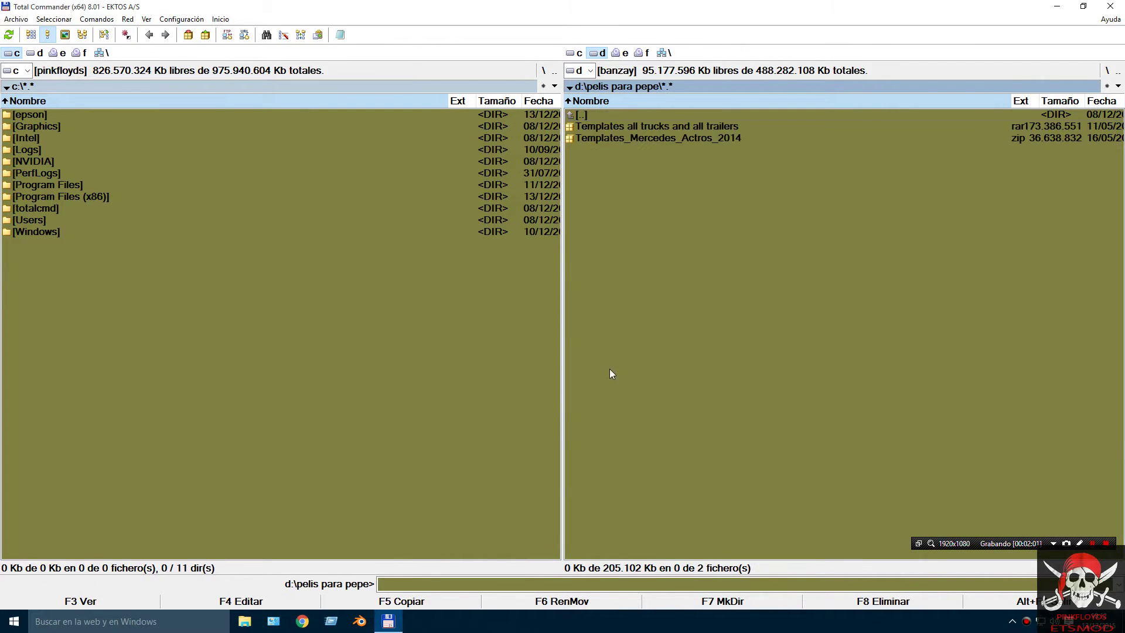
double_click(606, 126)
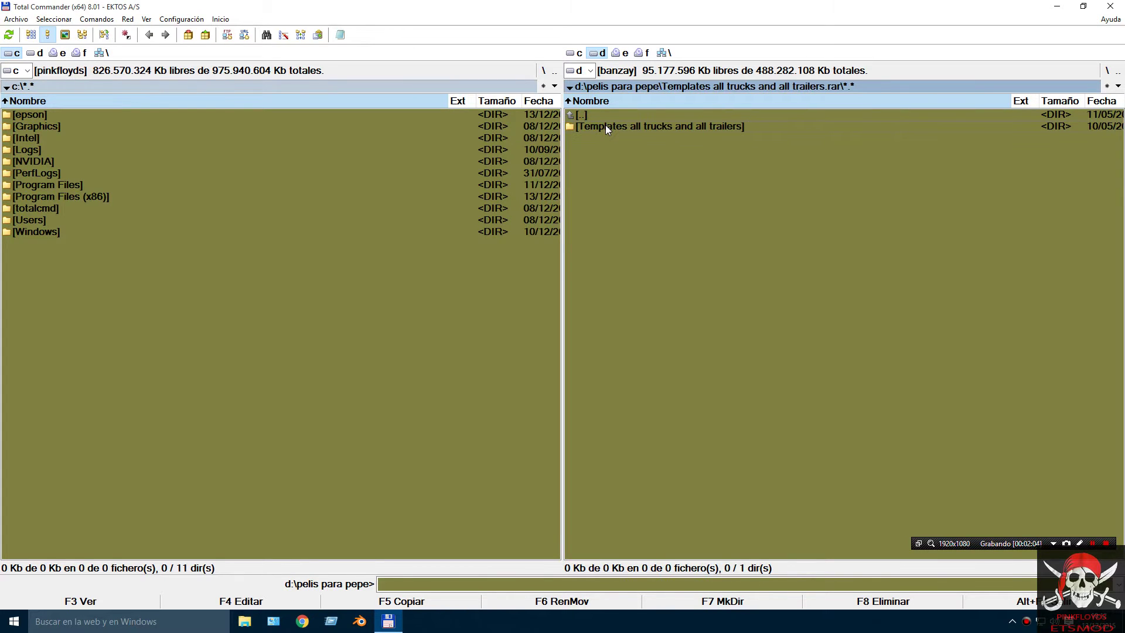
double_click(624, 126)
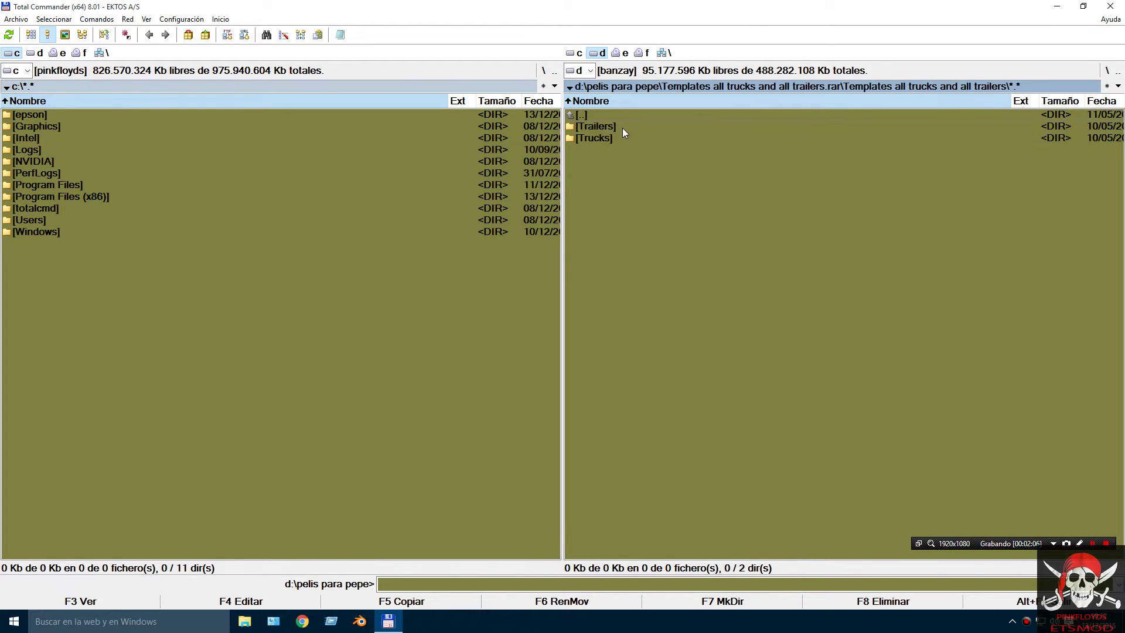
double_click(591, 139)
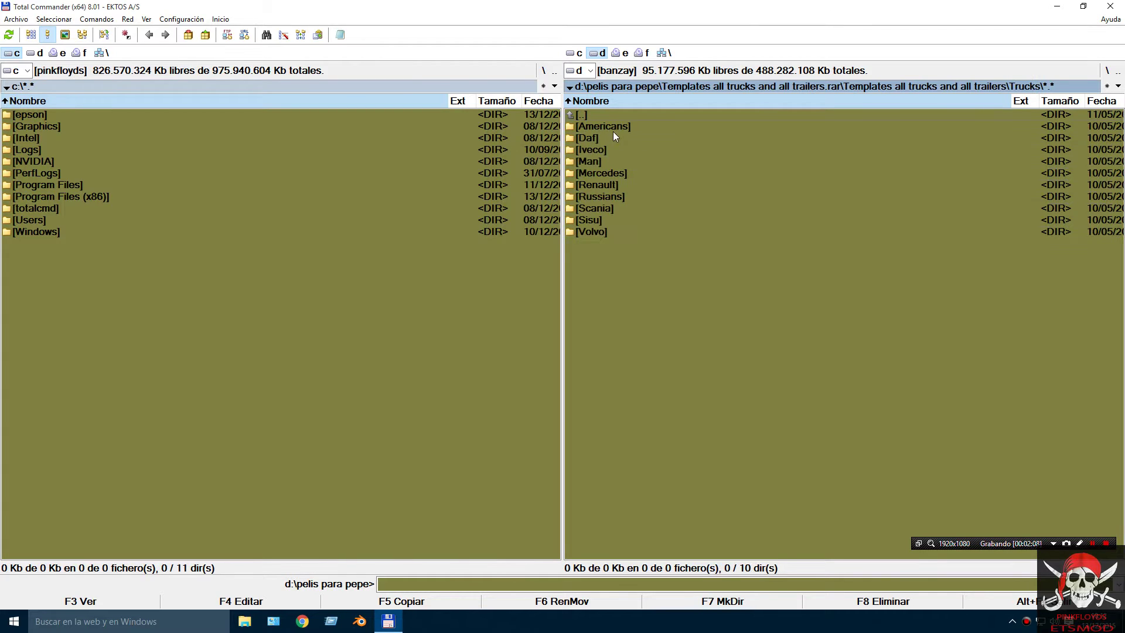
double_click(599, 134)
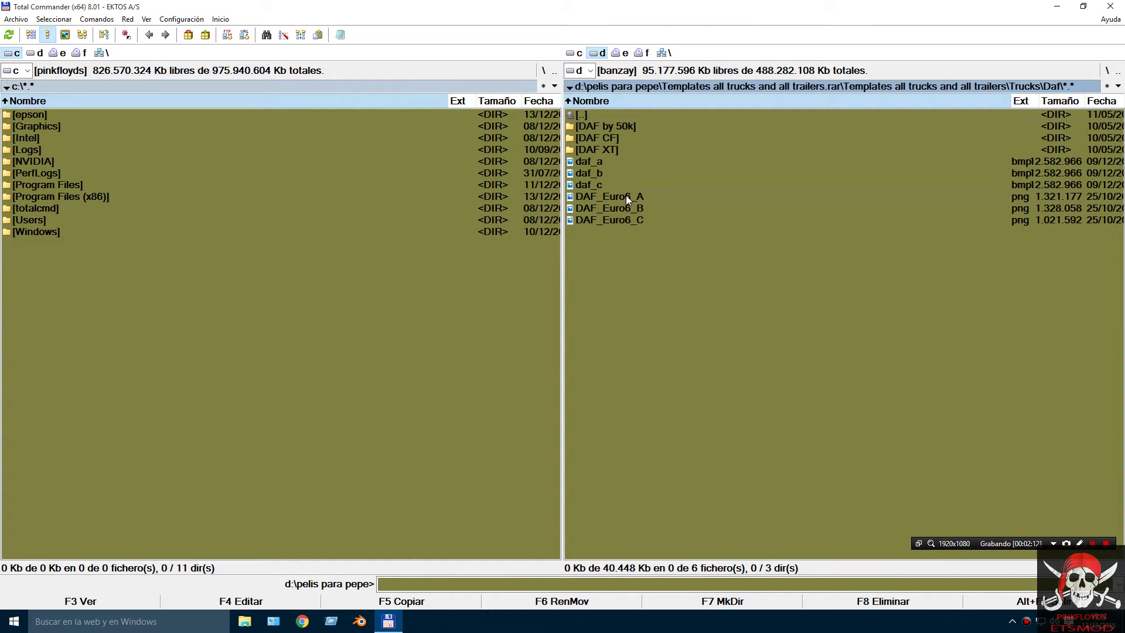
Step: Copy DAF_Euro6_A from the archive to the desktop and close the file manager
click(1083, 7)
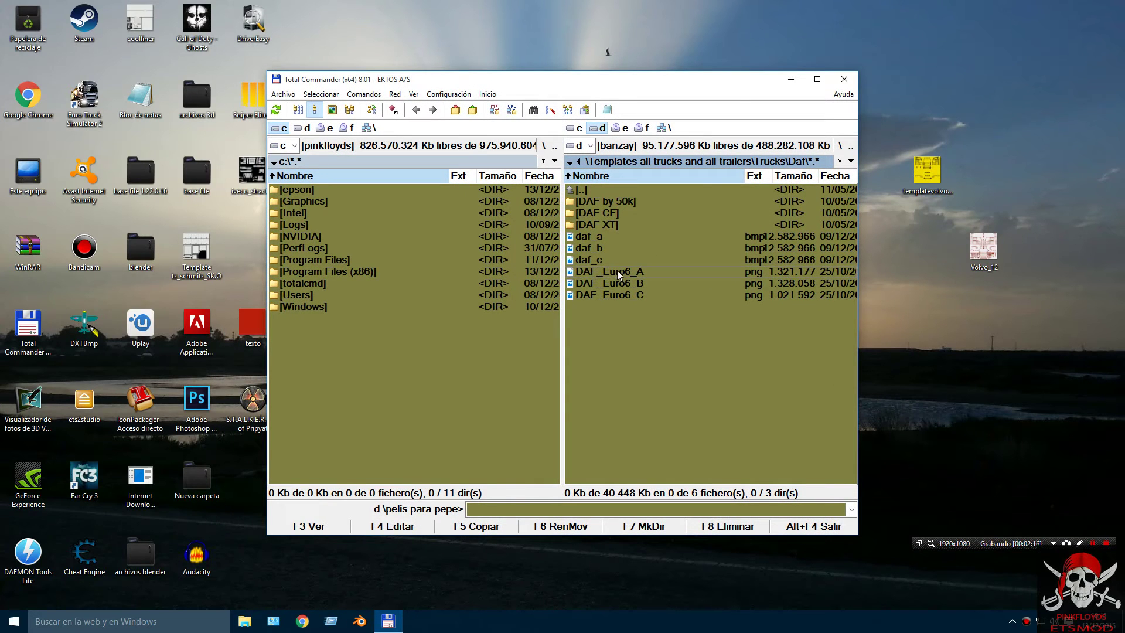
drag(619, 276, 919, 346)
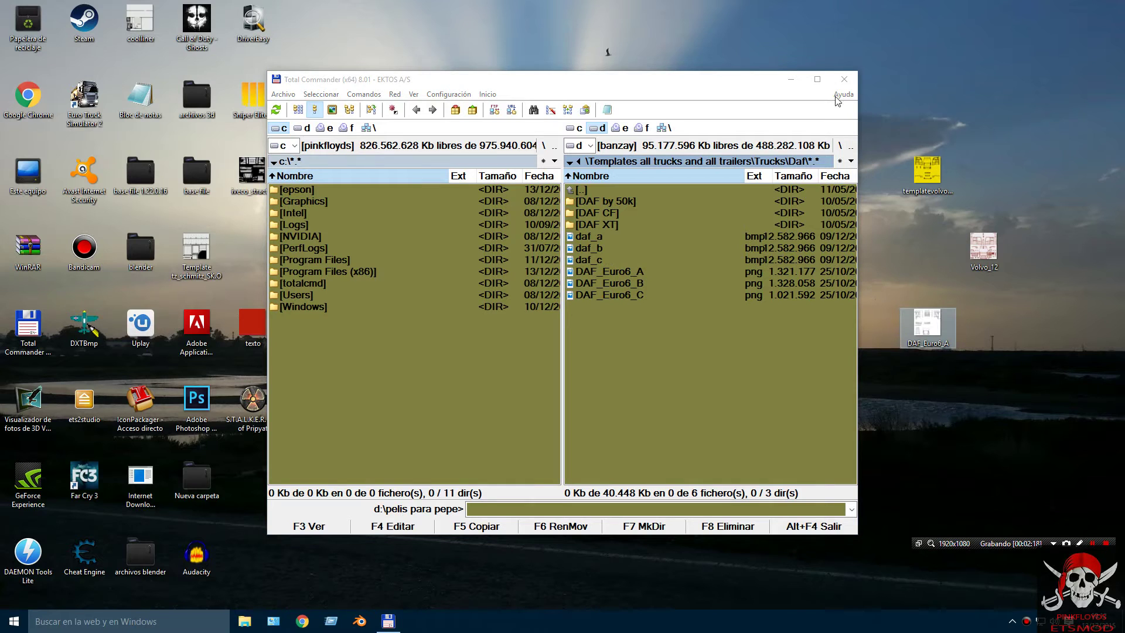
click(577, 130)
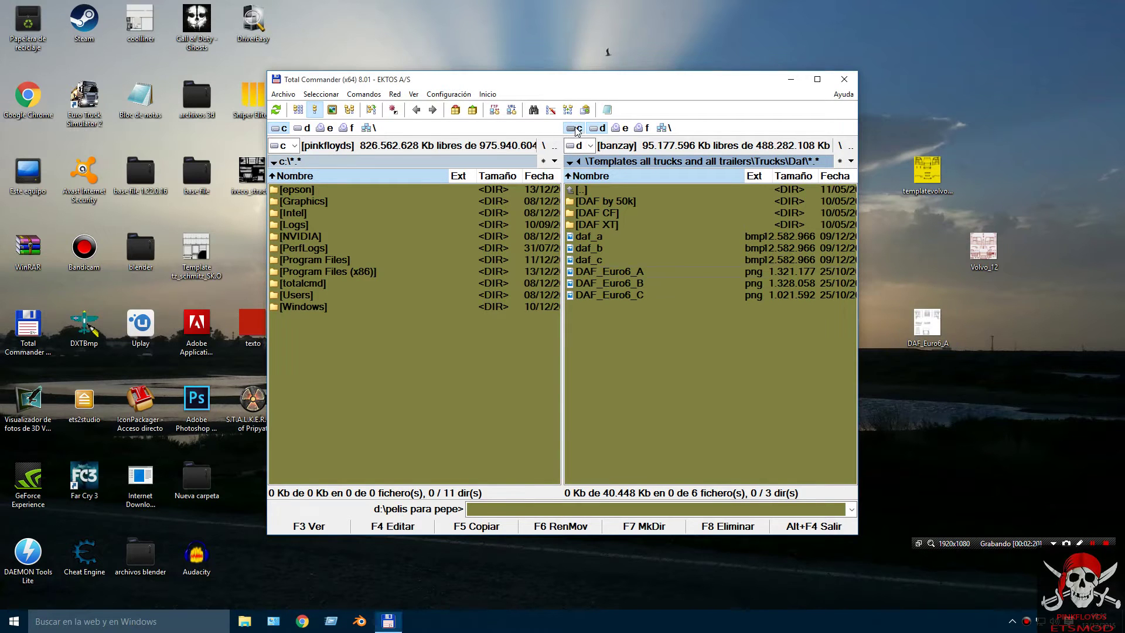
click(577, 130)
click(844, 79)
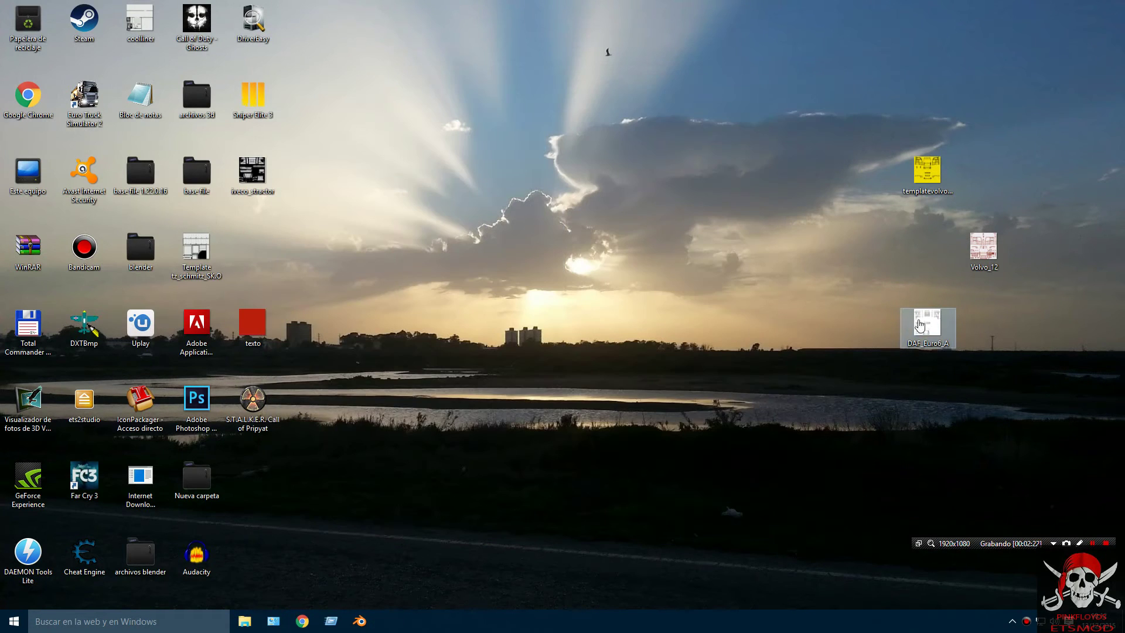
Step: Open DAF_Euro6_A from the desktop in Adobe Photoshop CC 2015
right_click(920, 326)
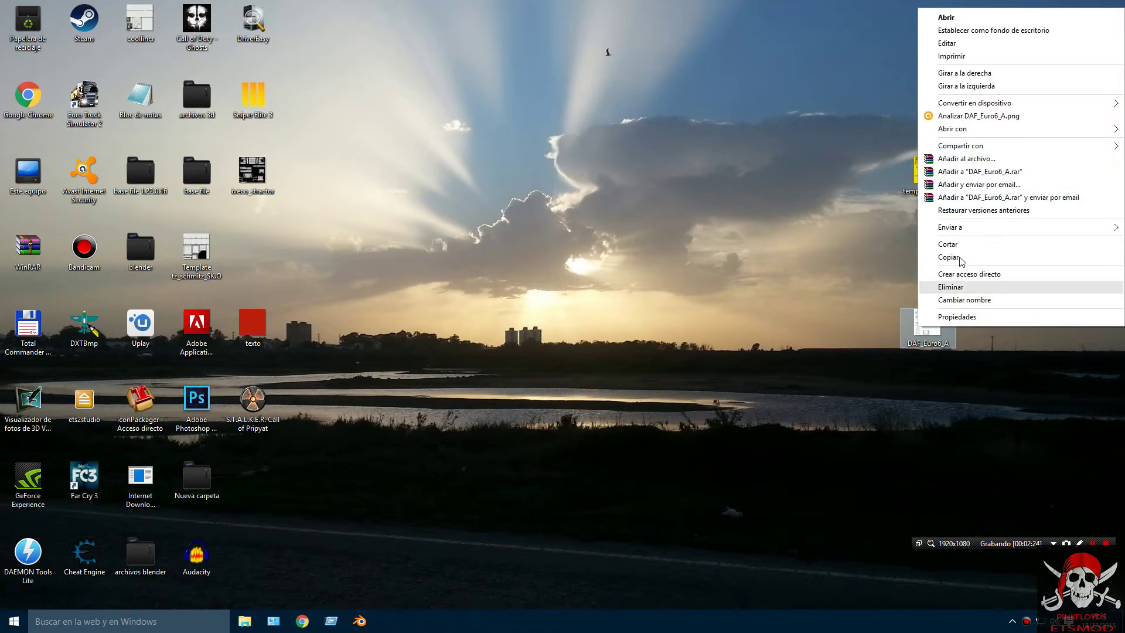
mouse_move(950, 132)
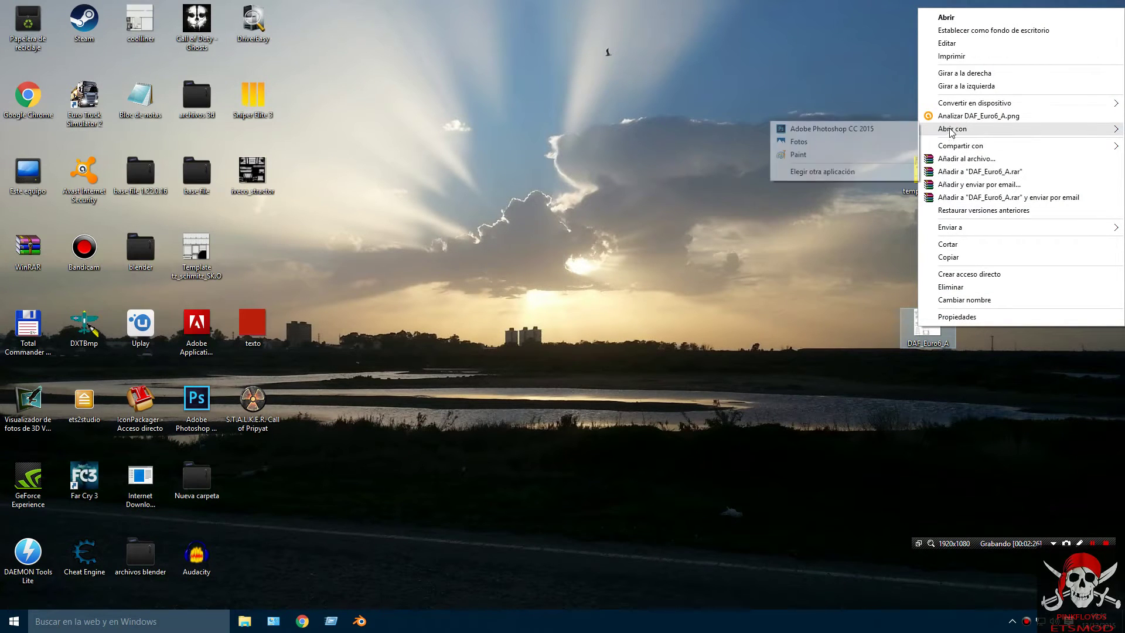
click(856, 130)
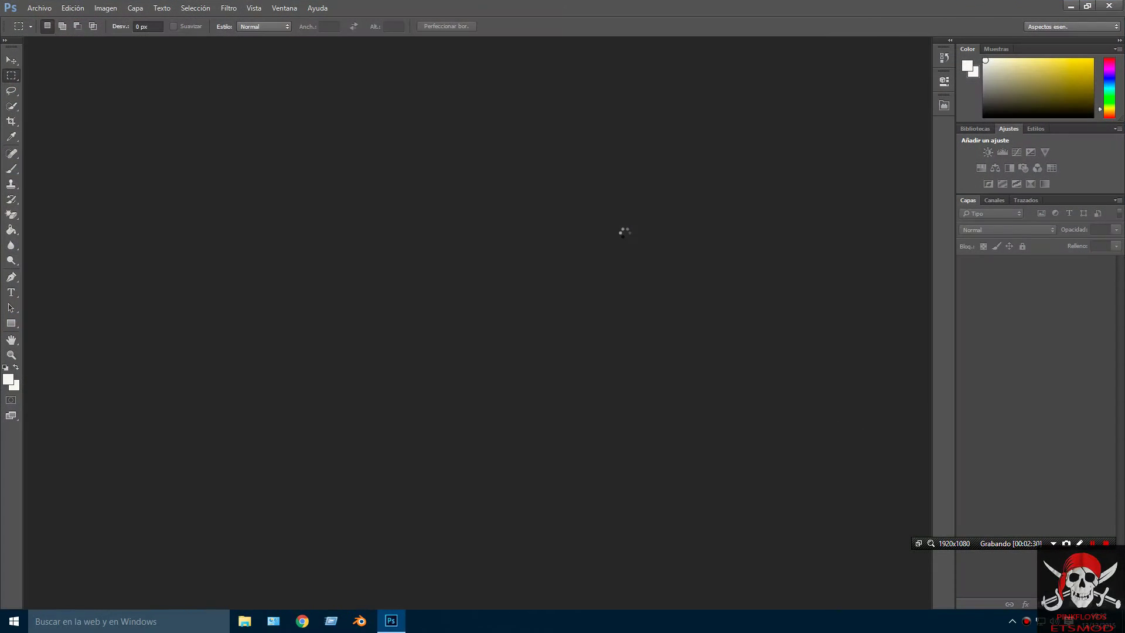
click(637, 283)
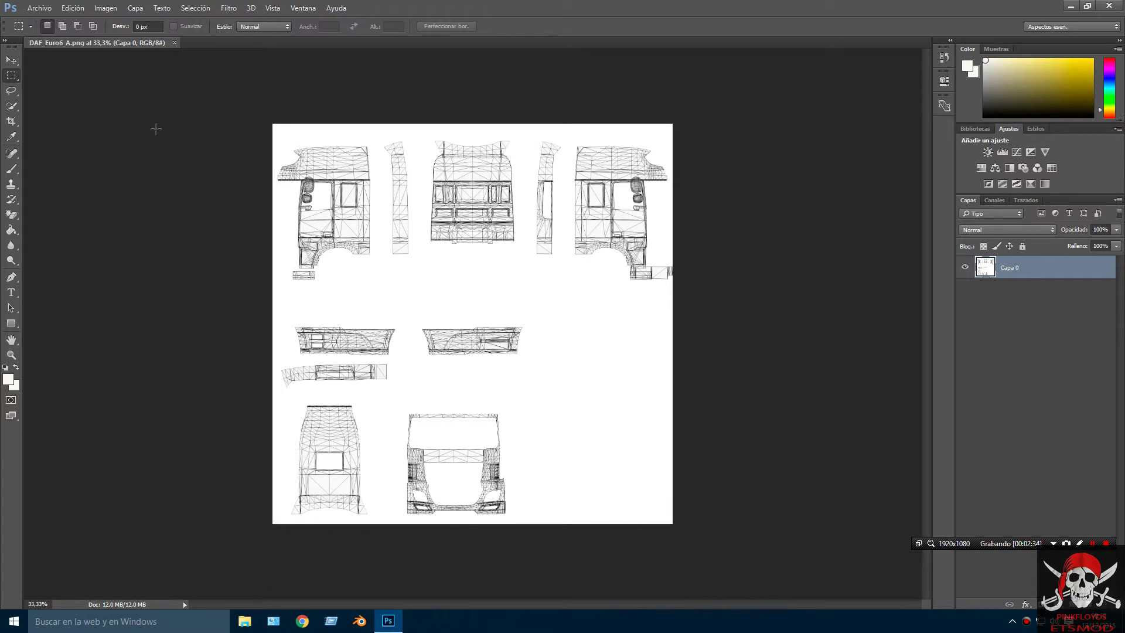
Step: Add an empty layer beneath the template layer Capa 0 and lower Capa 0's opacity to 61%
click(12, 60)
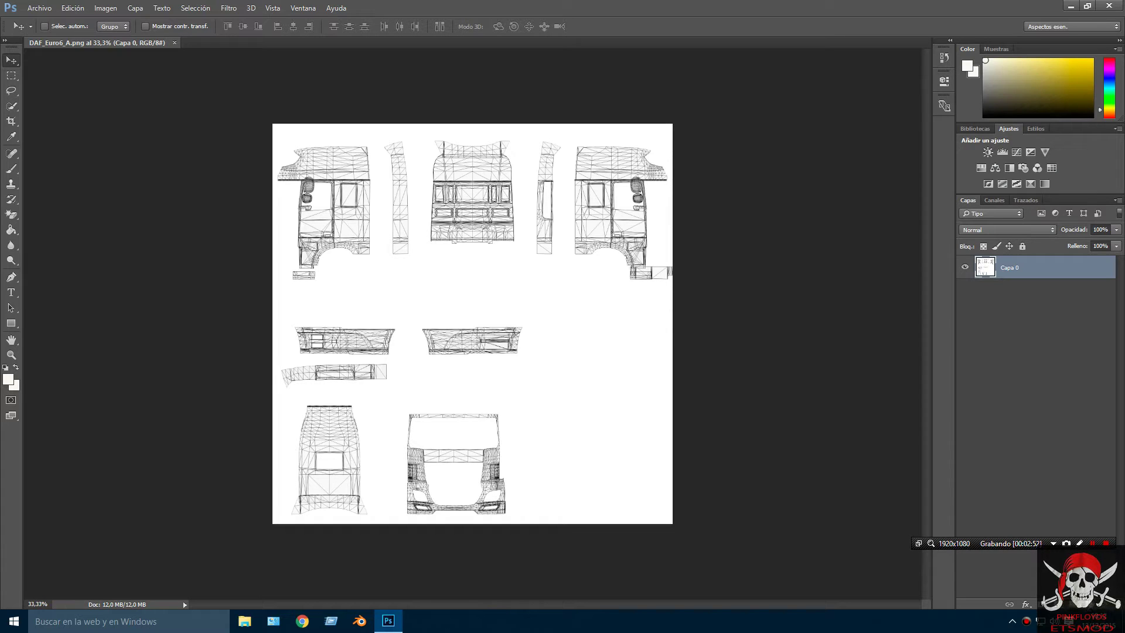
key(ctrl+shift+alt+n)
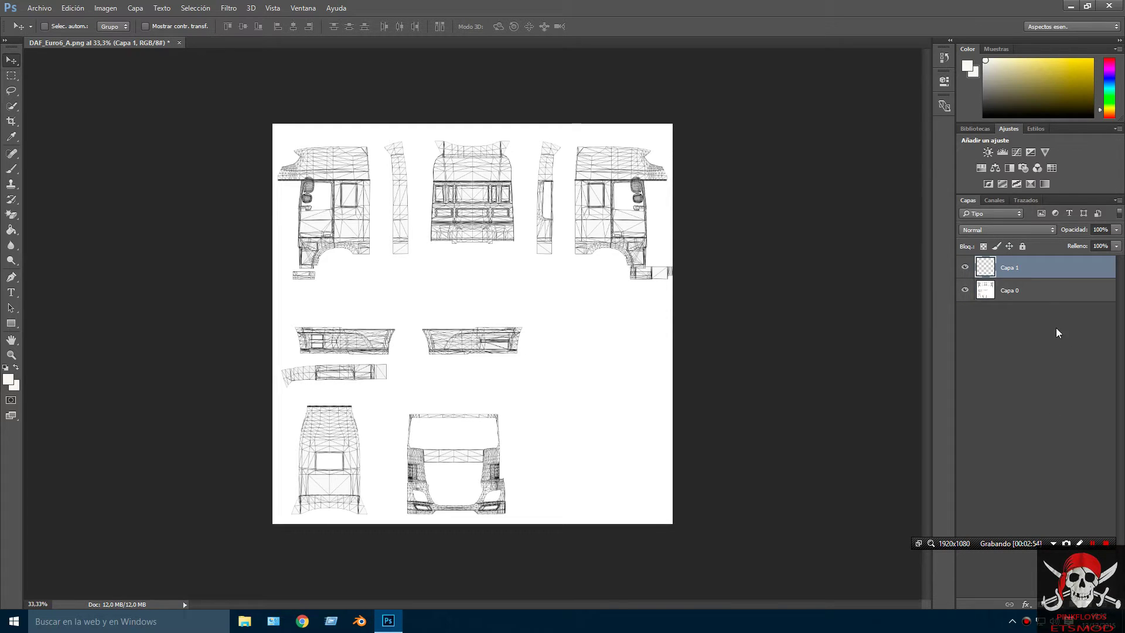
mouse_move(1033, 294)
mouse_down()
mouse_move(1029, 263)
mouse_move(1031, 271)
mouse_up()
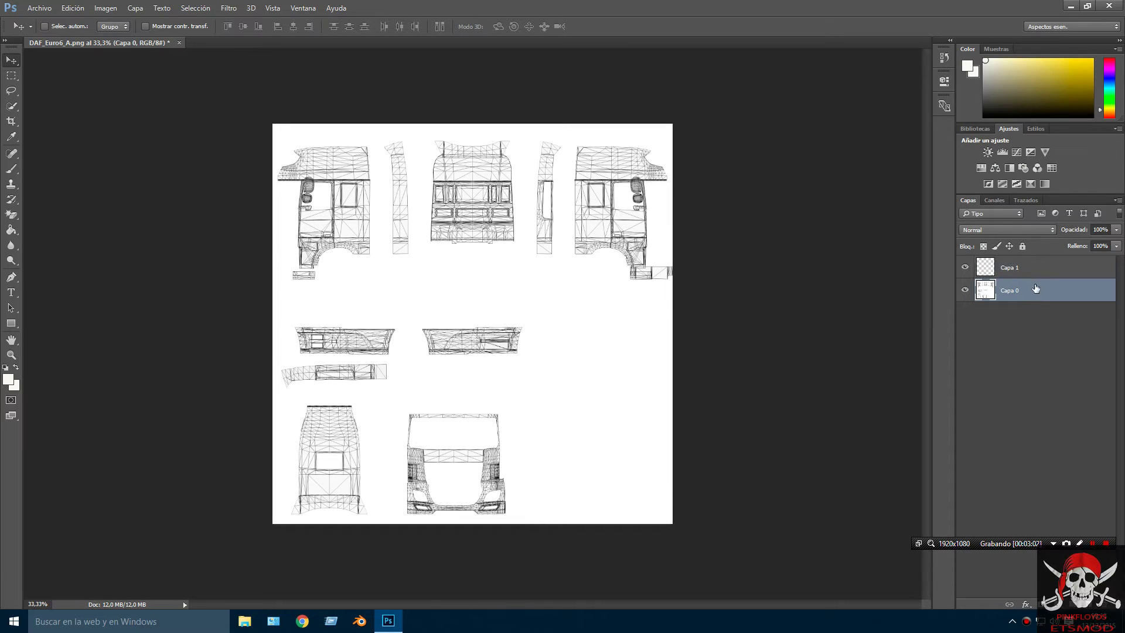
right_click(1036, 297)
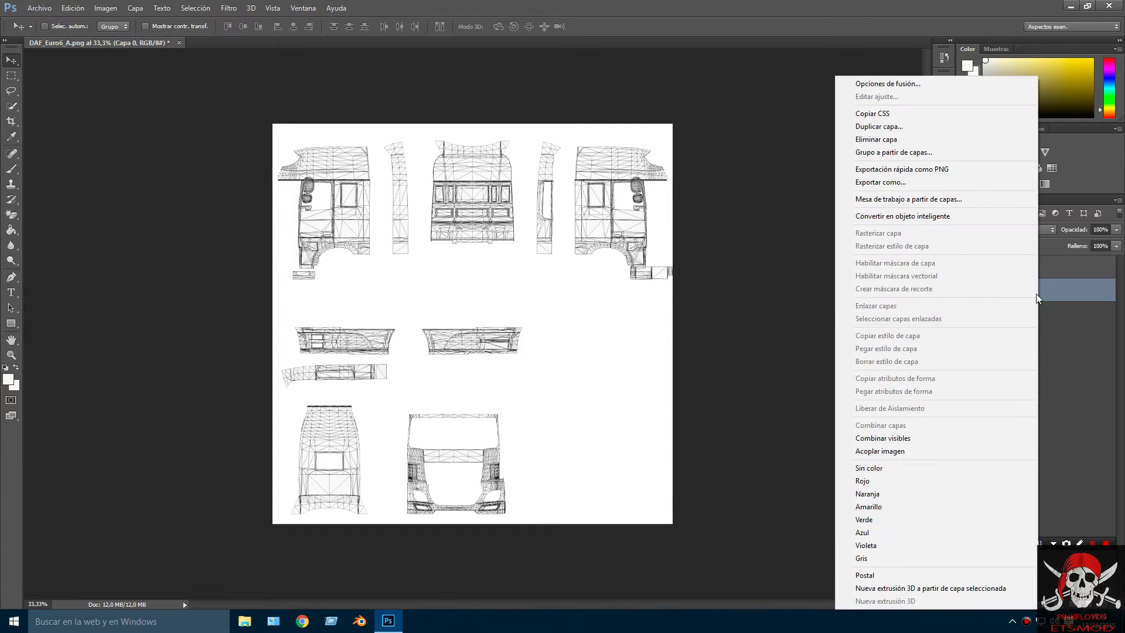
click(1036, 296)
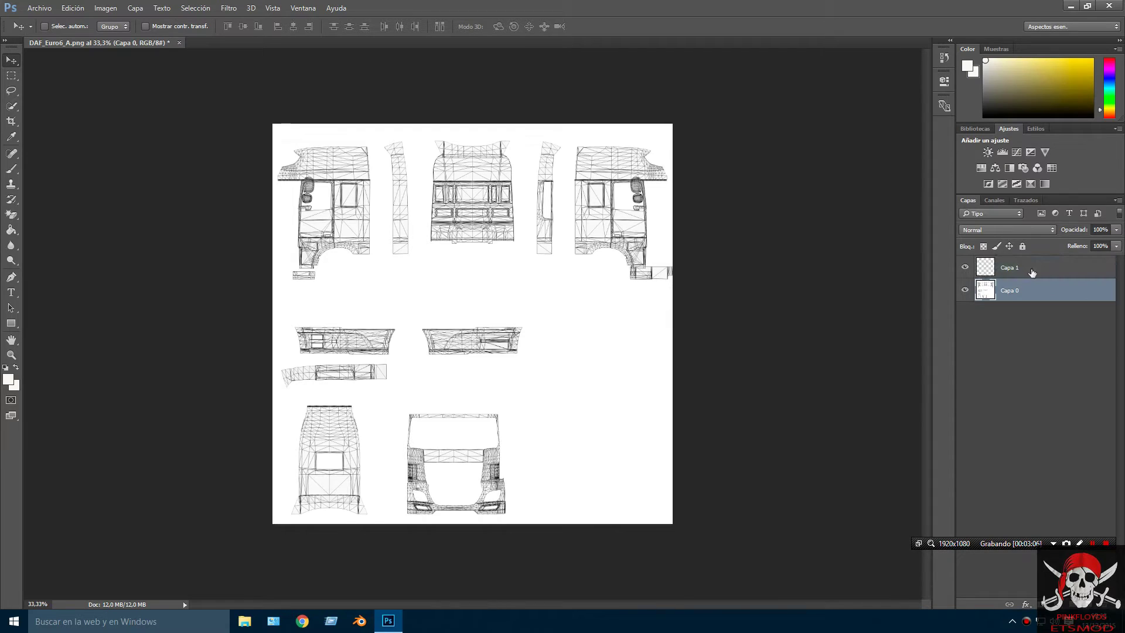
drag(1022, 288, 1020, 266)
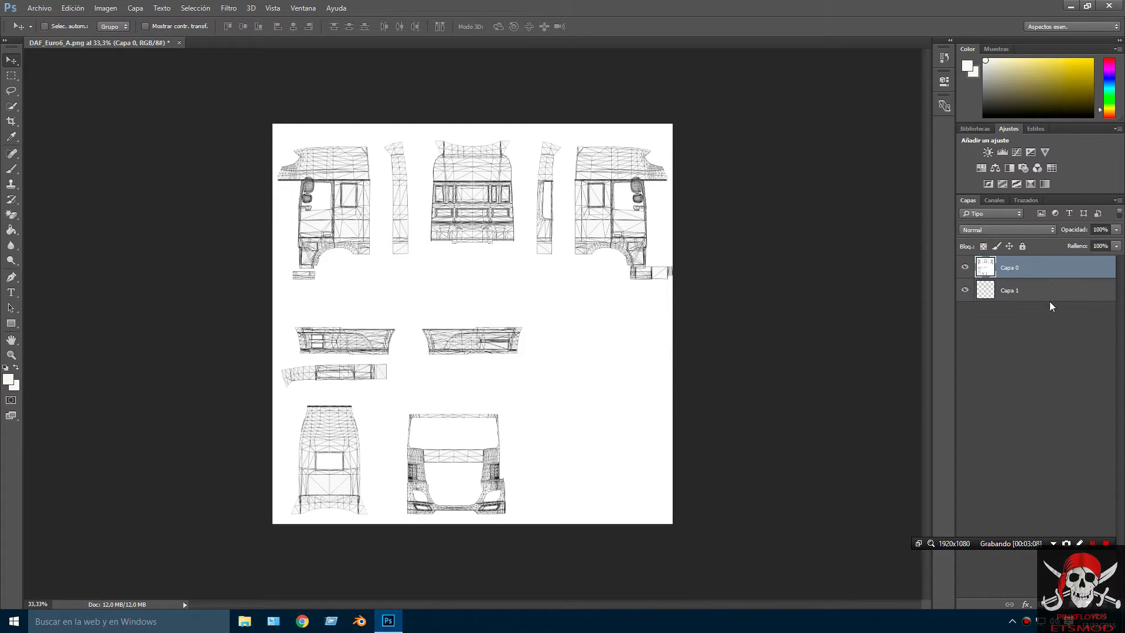
click(1116, 230)
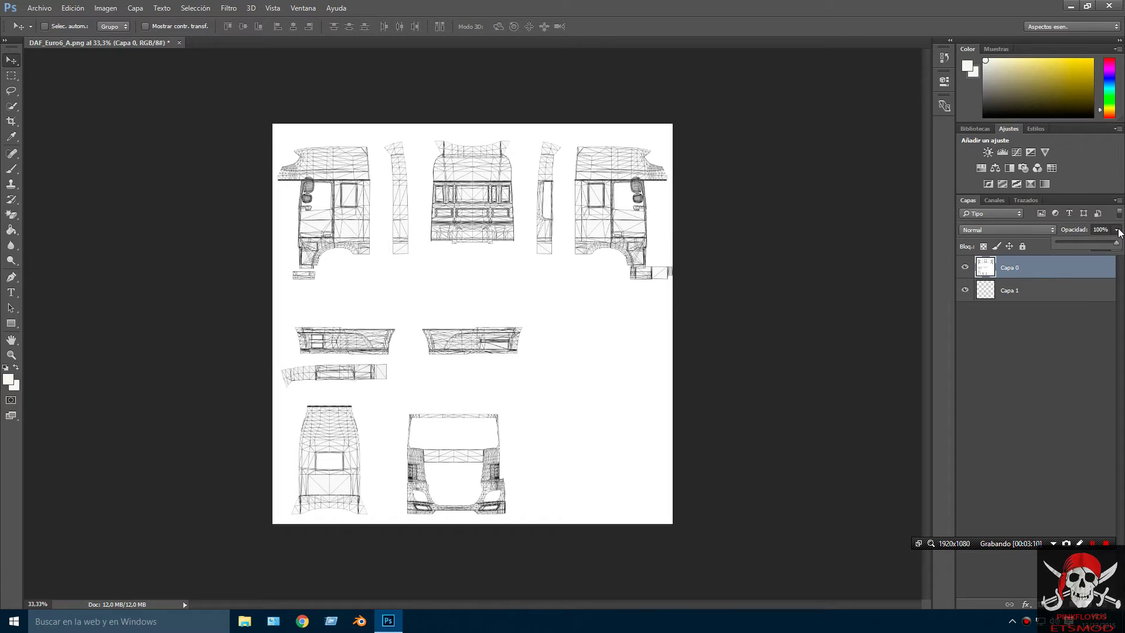
click(1089, 242)
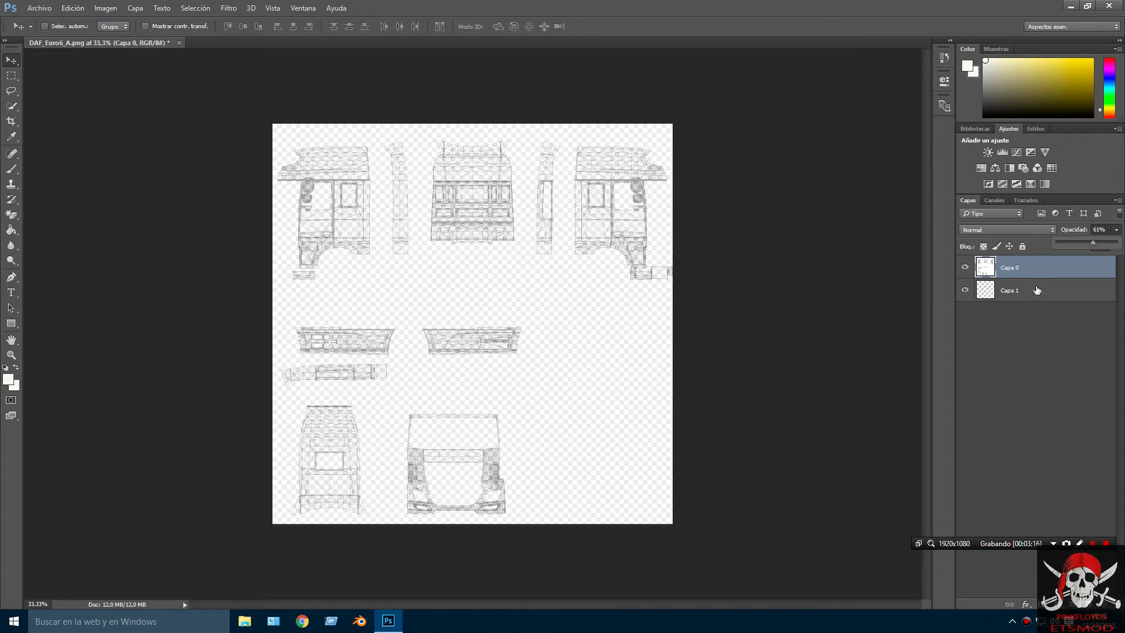
Step: With Capa 1 selected for a Paint Bucket fill, set both the foreground and background colours to red c92e0f
click(1037, 290)
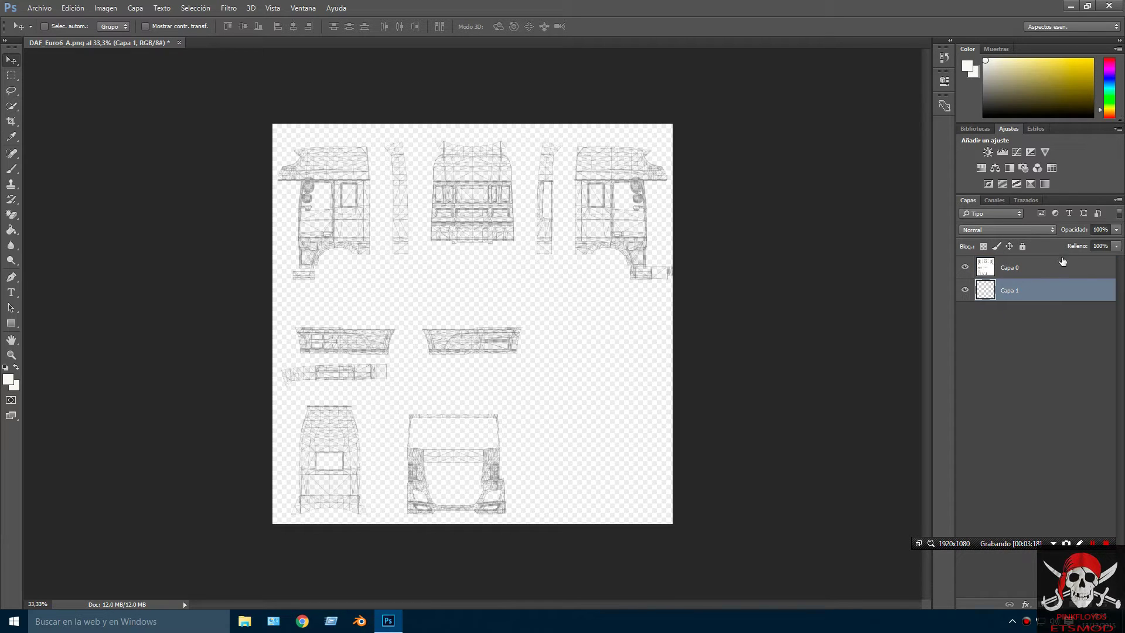
click(12, 229)
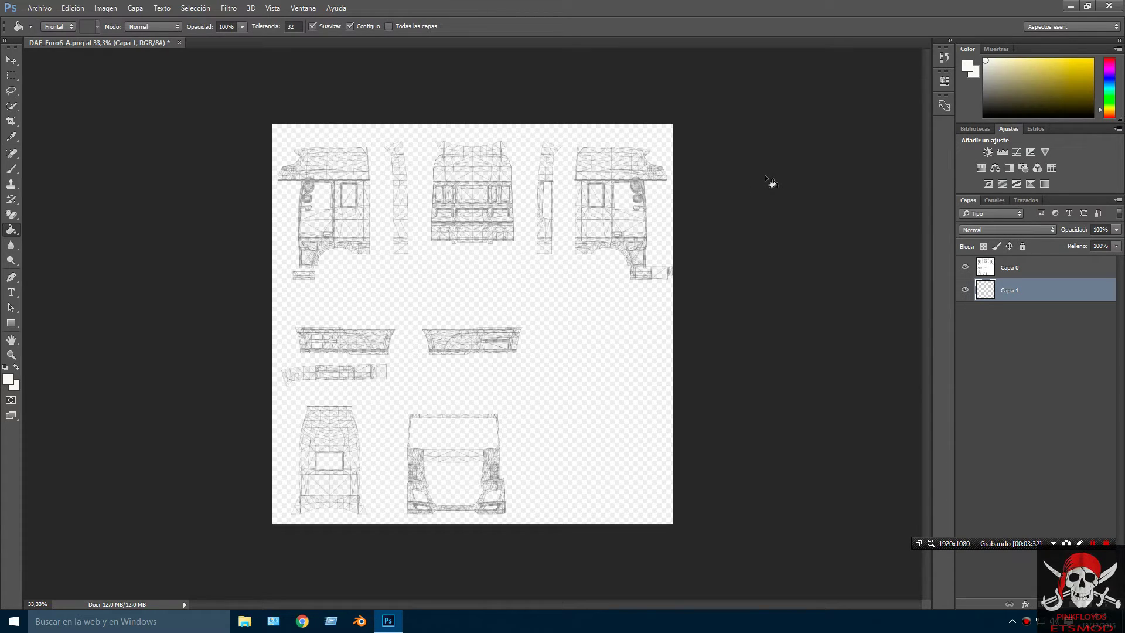
click(967, 66)
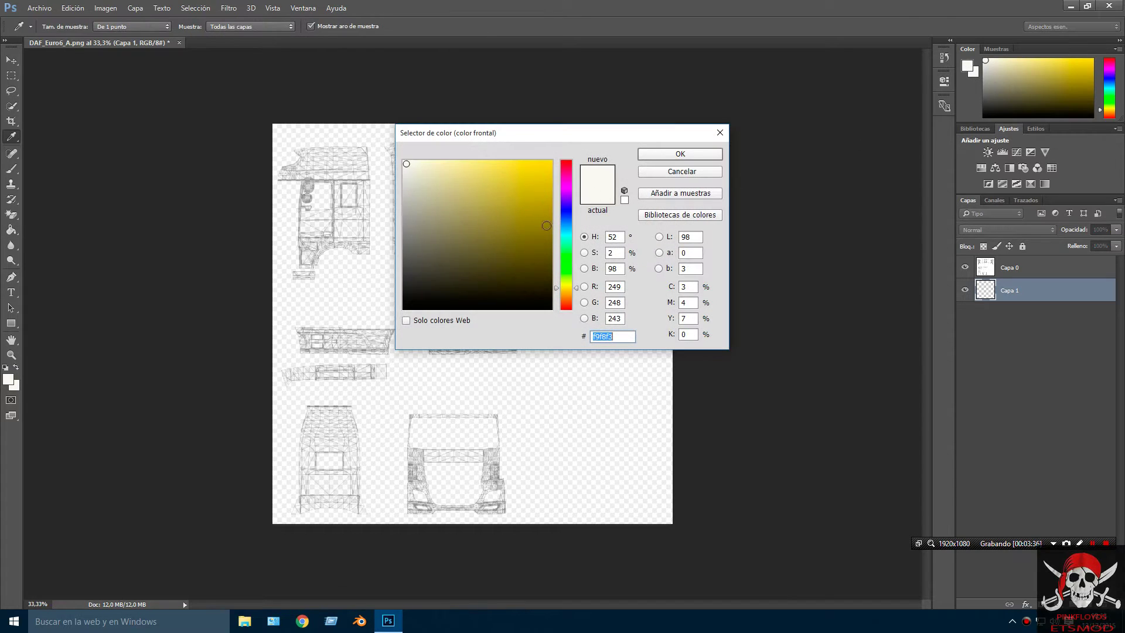
click(566, 305)
click(540, 191)
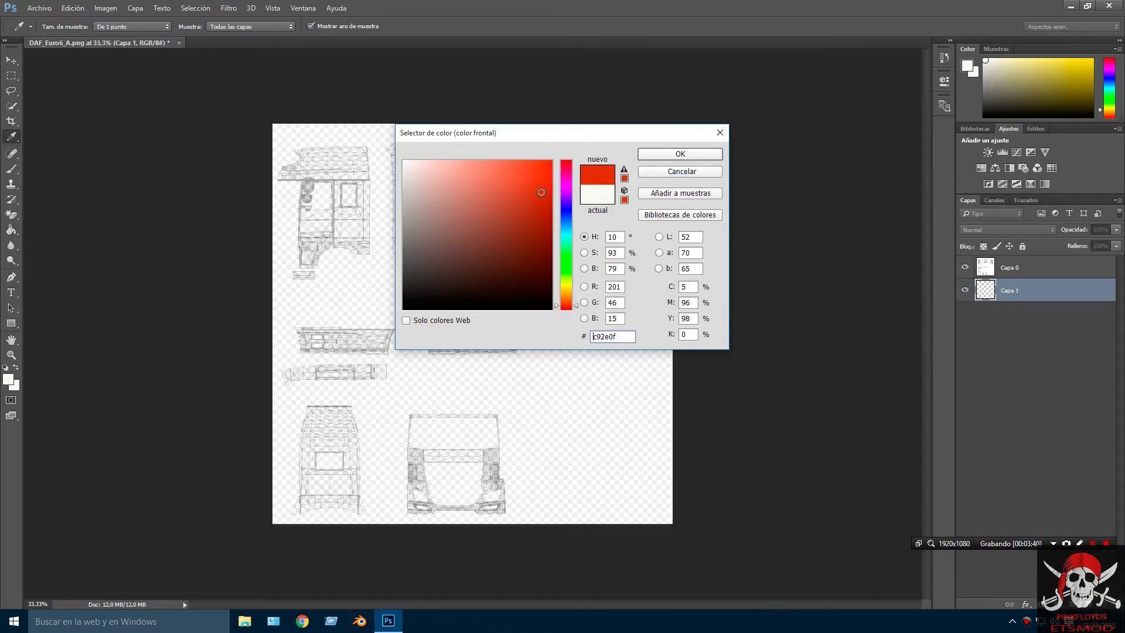
click(700, 154)
key(g)
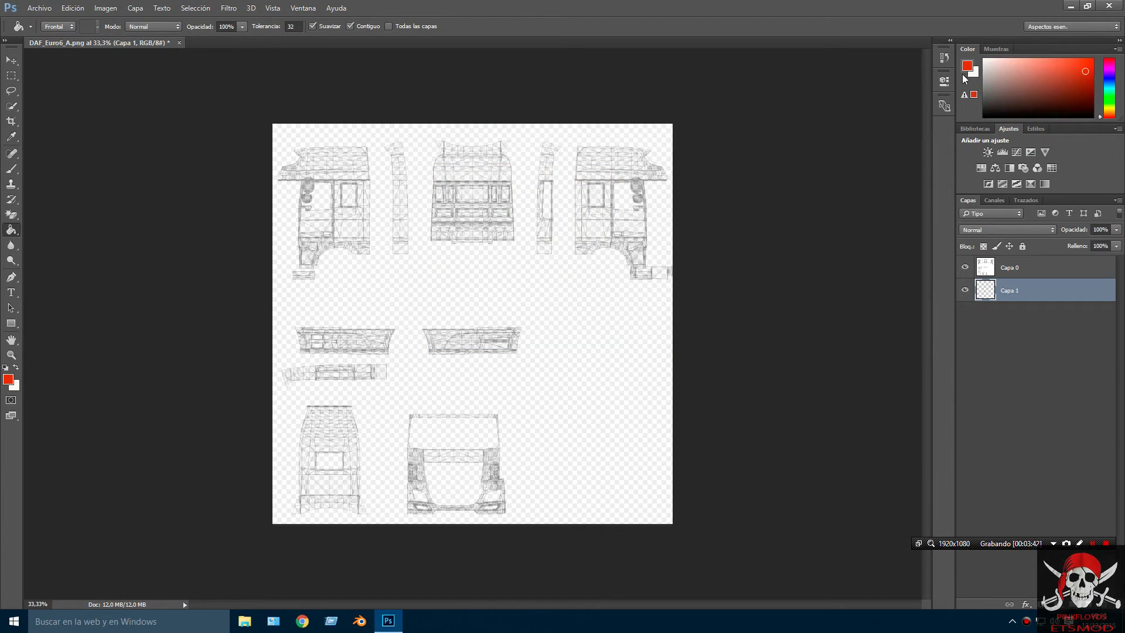
double_click(975, 73)
click(967, 65)
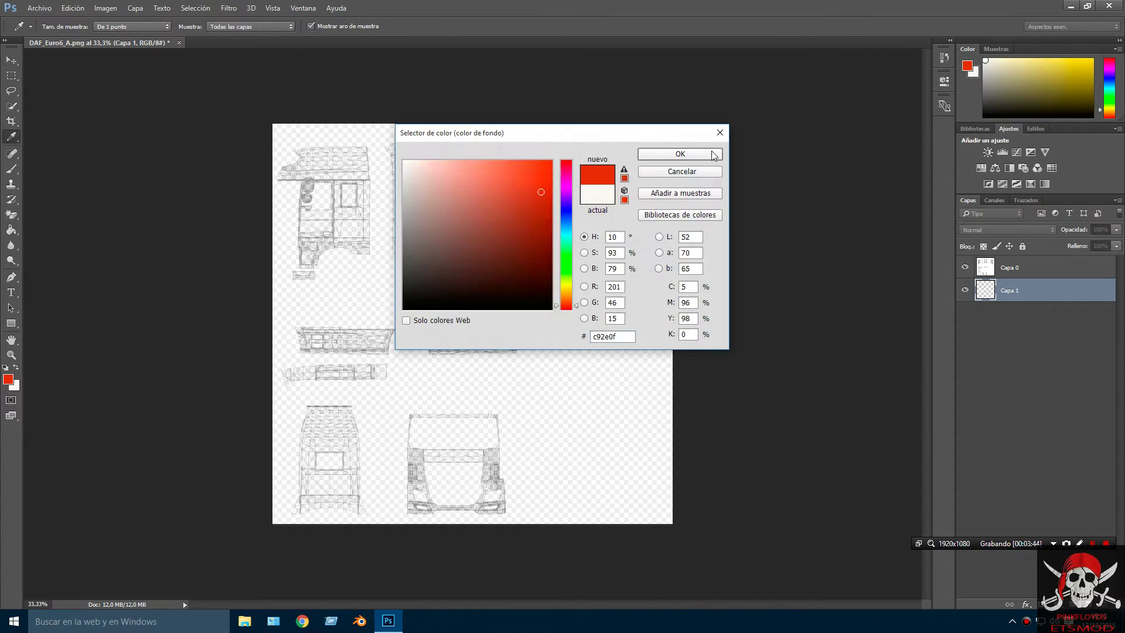
click(703, 153)
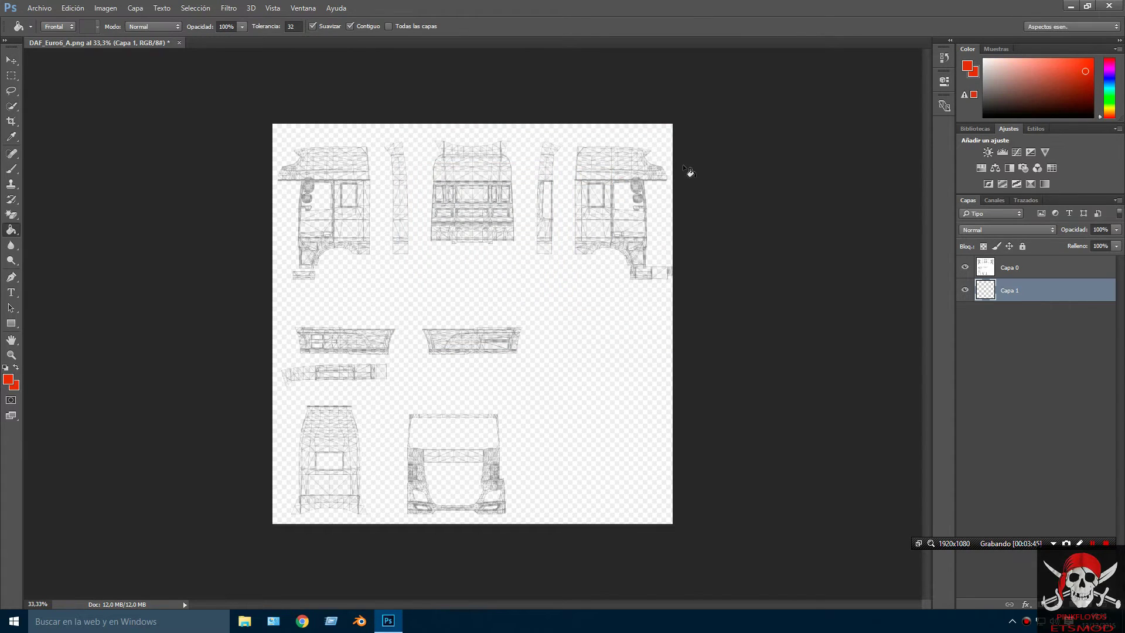
Step: Fill Capa 1 with the red foreground colour and toggle Capa 0's visibility off and on to check the fill
click(550, 307)
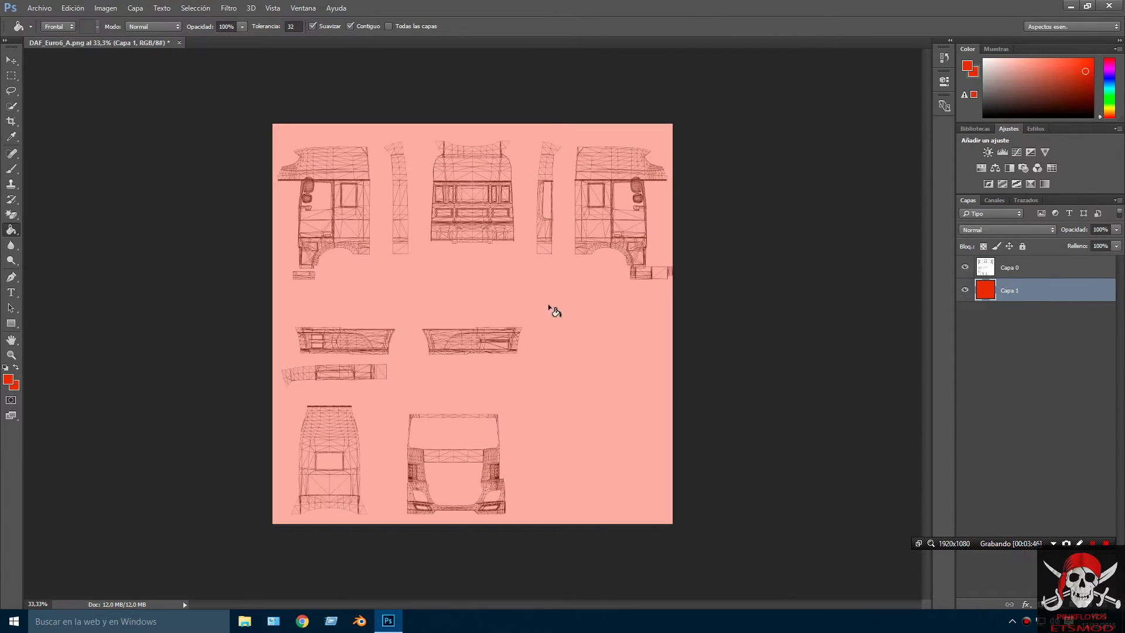
click(965, 268)
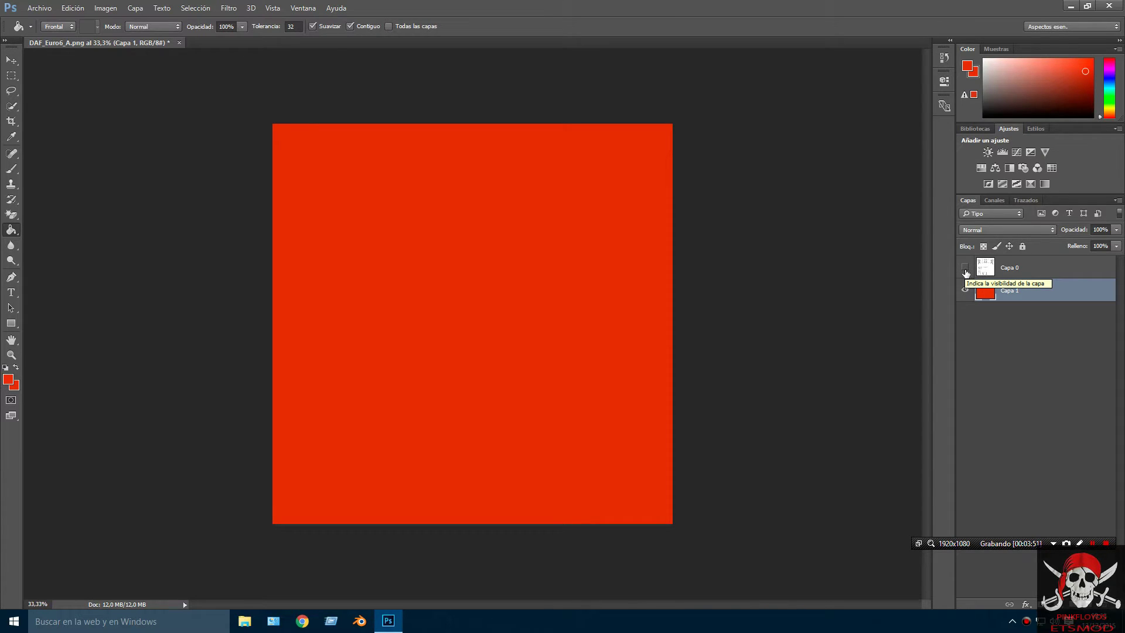
click(965, 268)
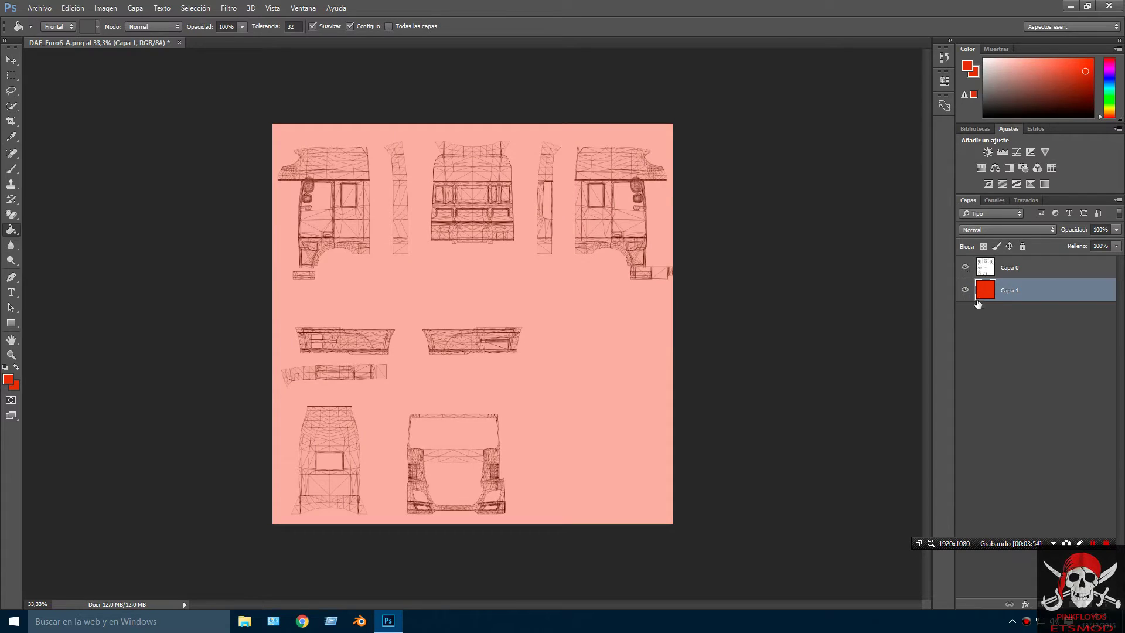
Step: Open the JPG image back-big-banner-red from the folder fotos para skines on drive D
click(11, 59)
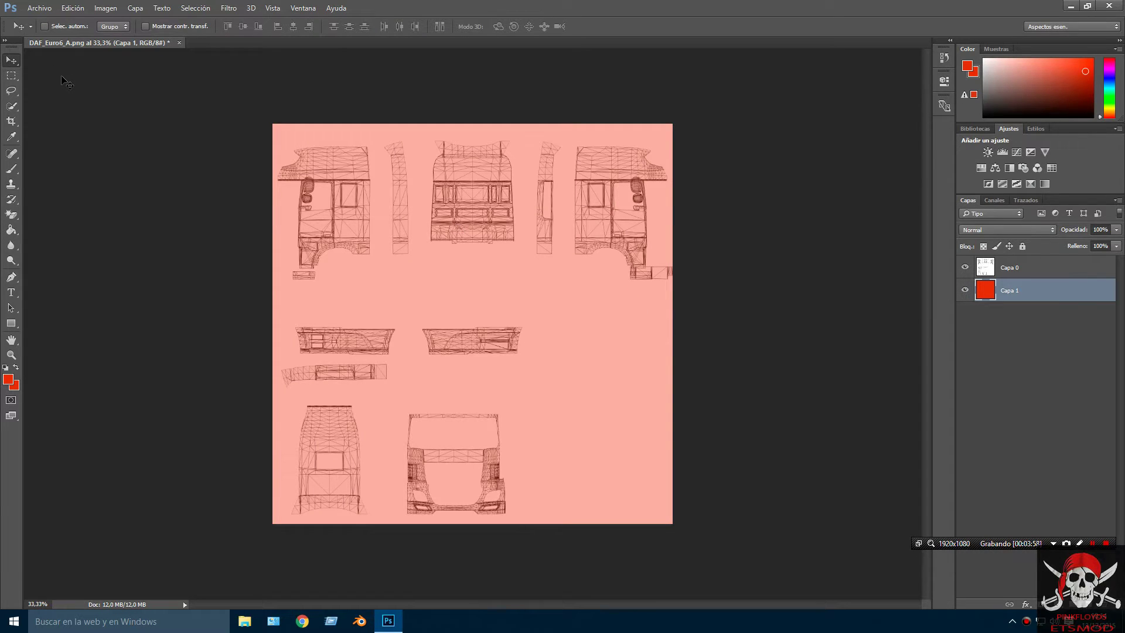
click(39, 9)
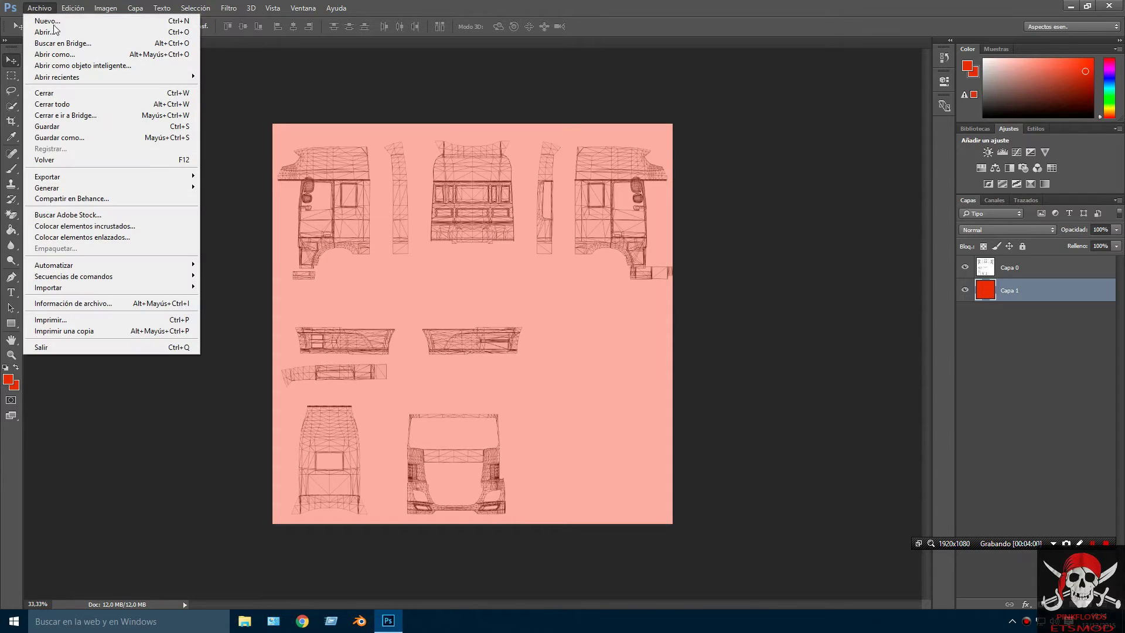
click(42, 32)
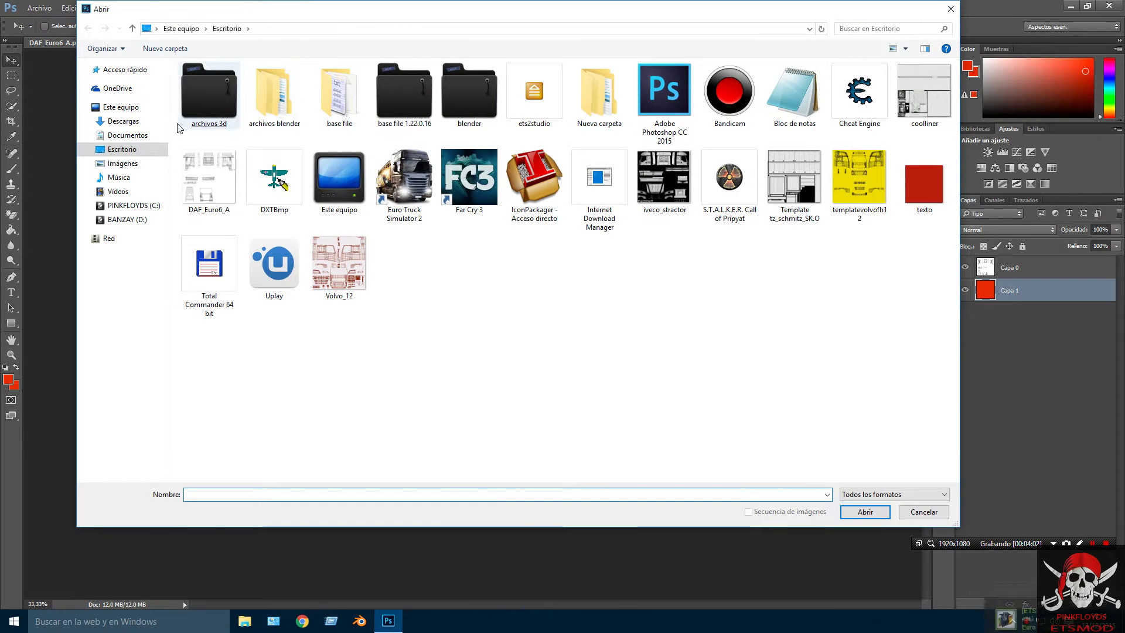
click(127, 221)
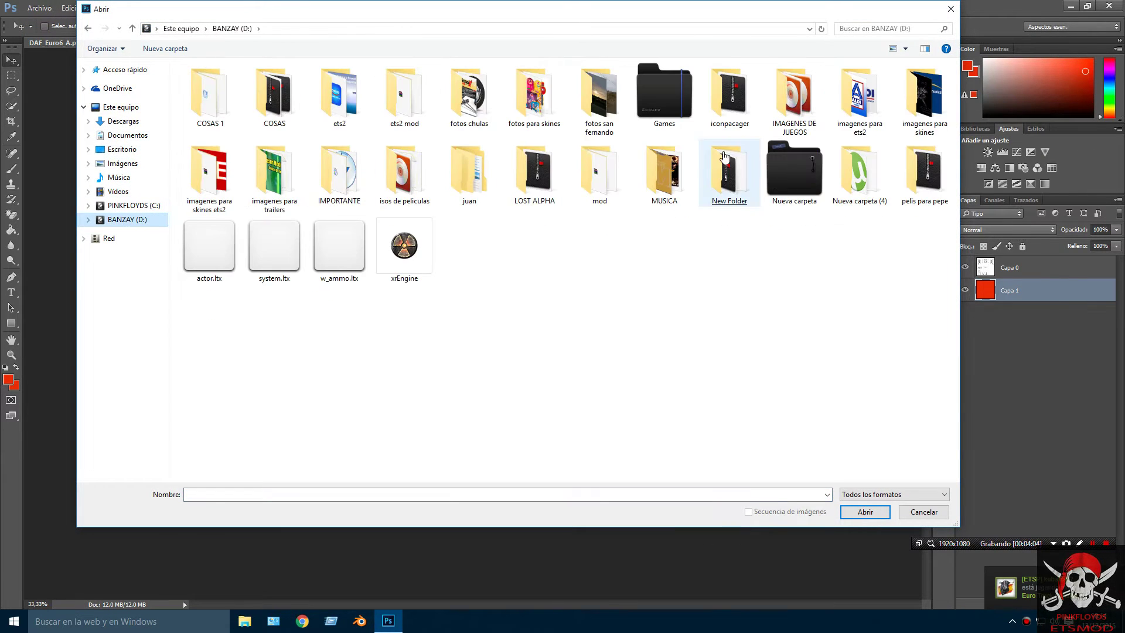
double_click(538, 117)
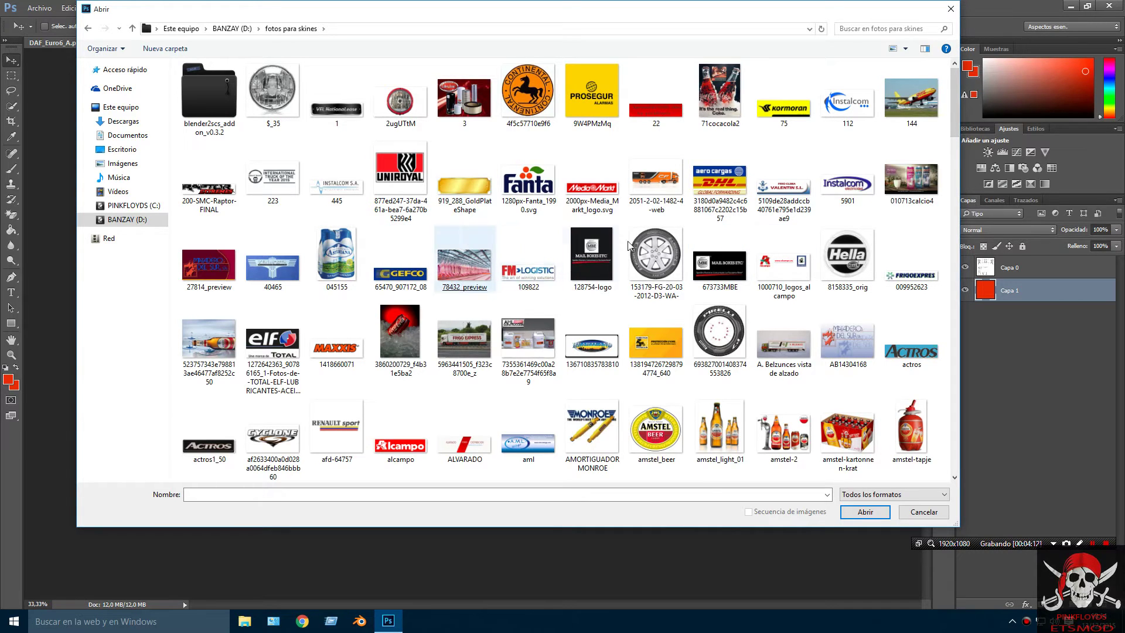
drag(955, 113, 968, 175)
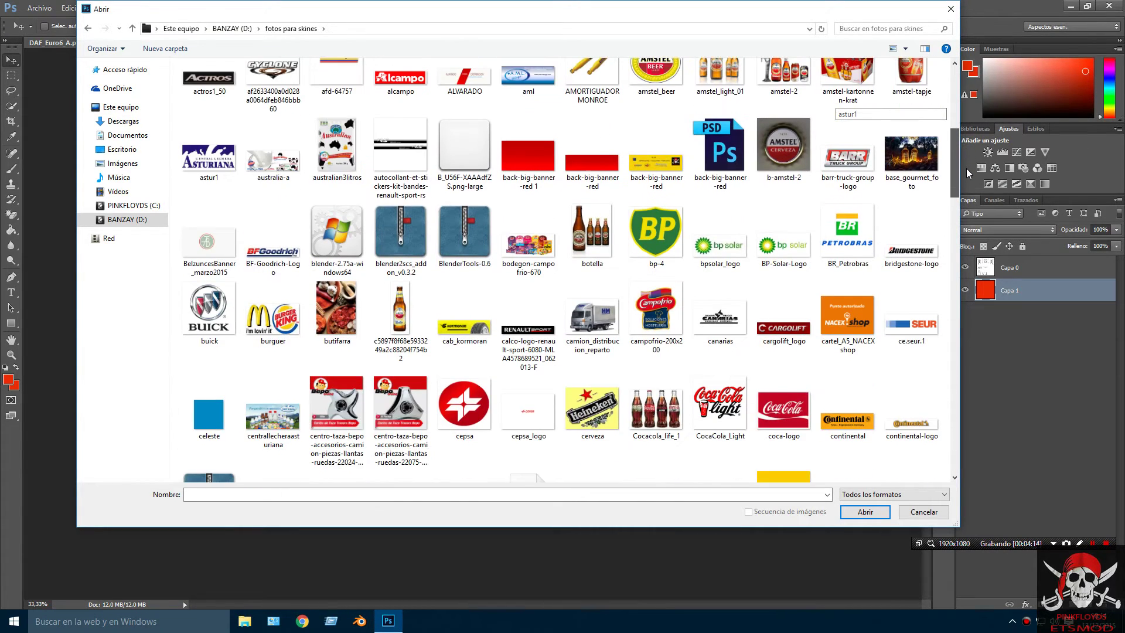
double_click(591, 167)
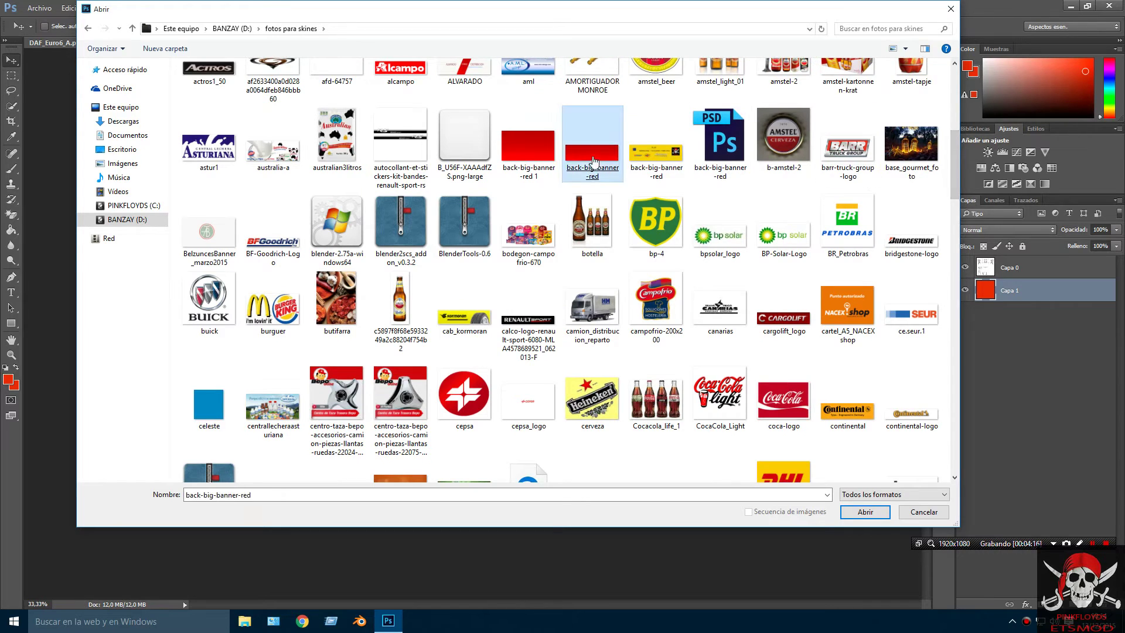
click(642, 282)
key(v)
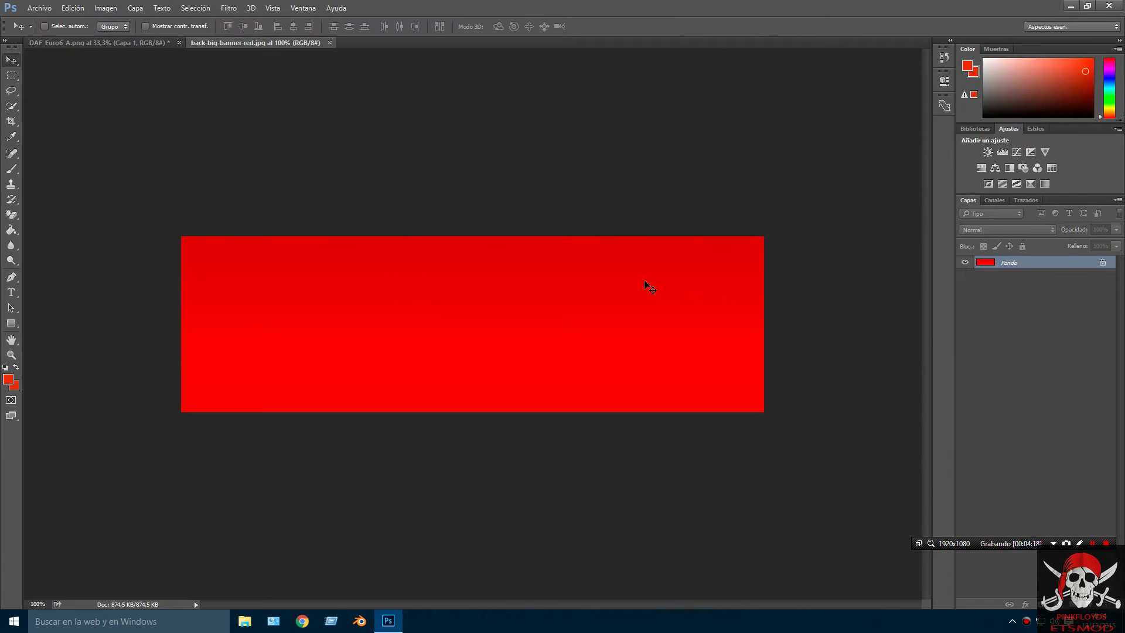
Step: Set both the foreground and background colours to off-white f0eae8
click(967, 67)
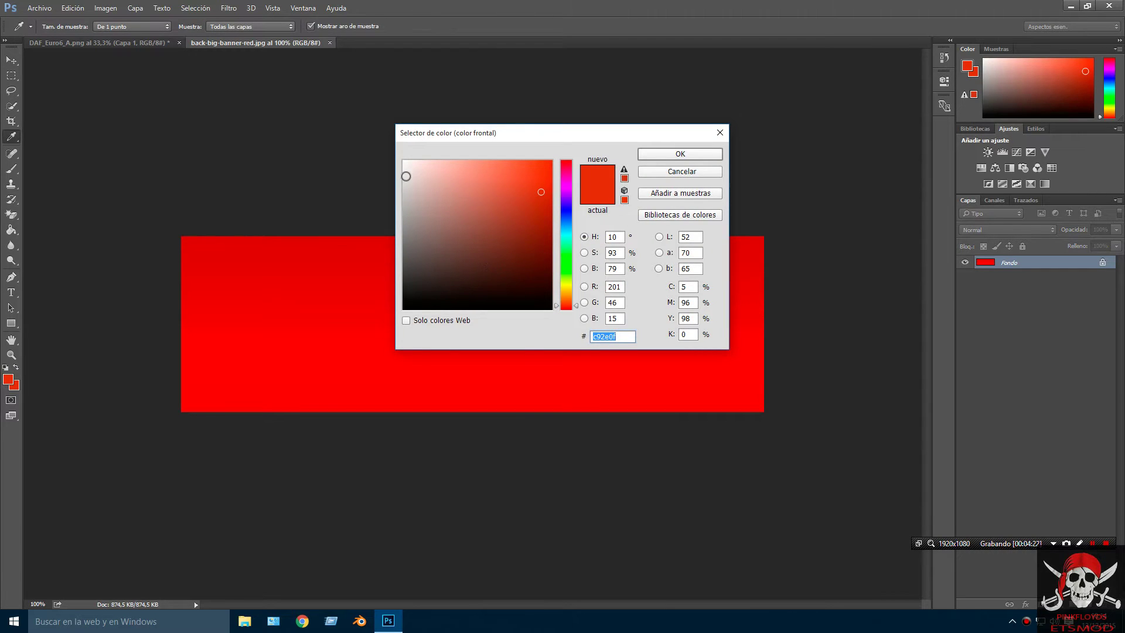
text(ffffff)
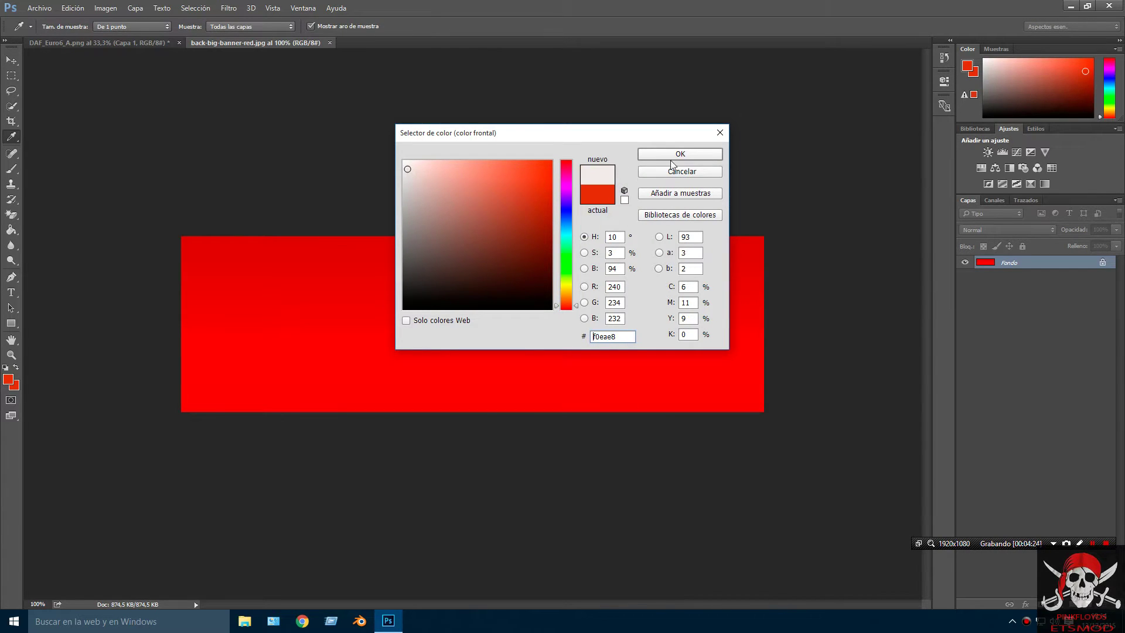
click(681, 154)
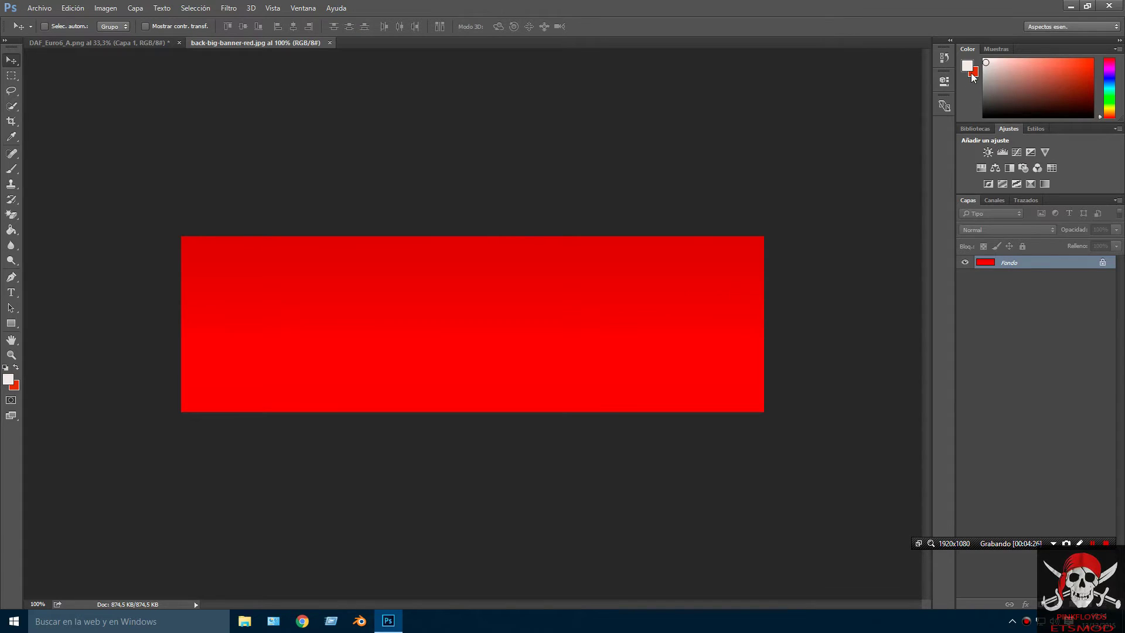
click(972, 74)
click(407, 169)
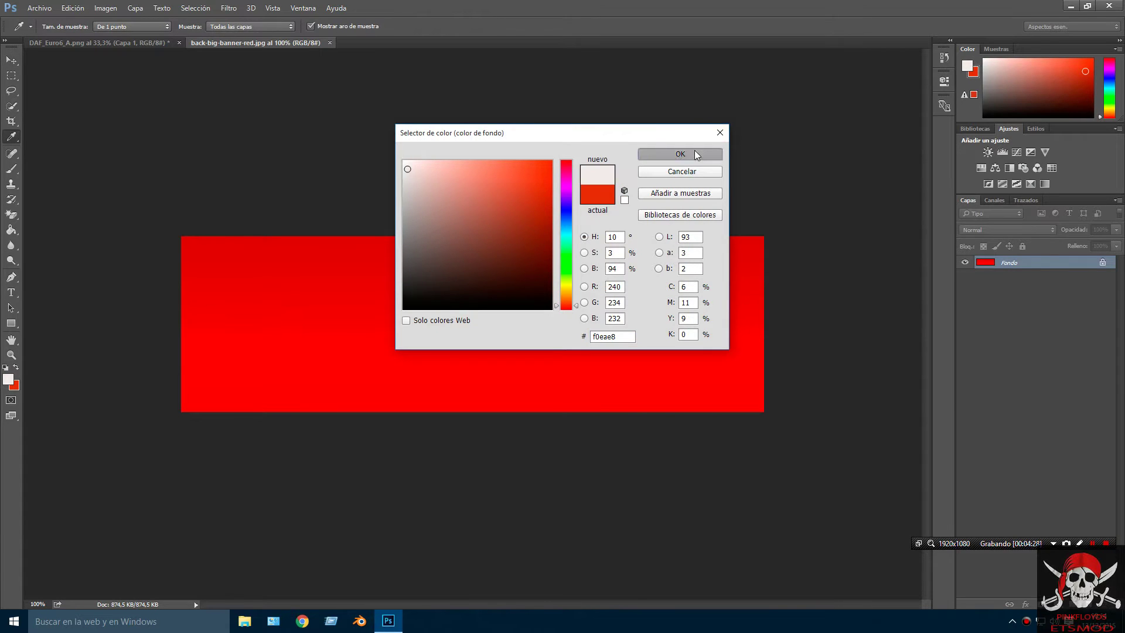
click(694, 154)
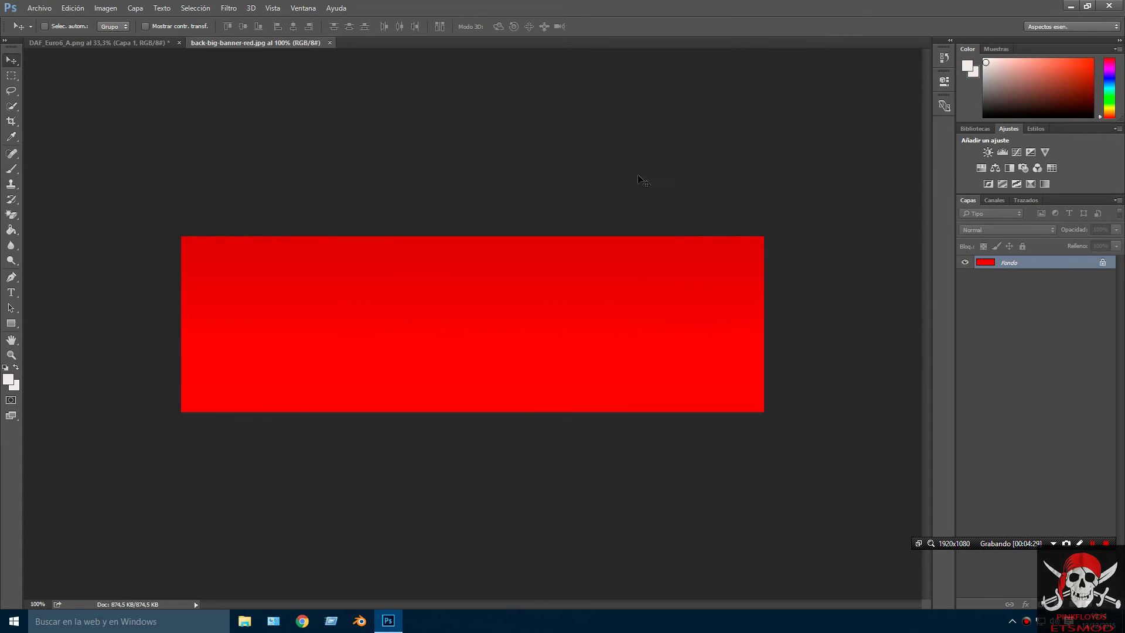
Step: Fill the upper and lower areas of the red banner with the off-white colour using the Paint Bucket
click(12, 230)
click(424, 314)
click(408, 371)
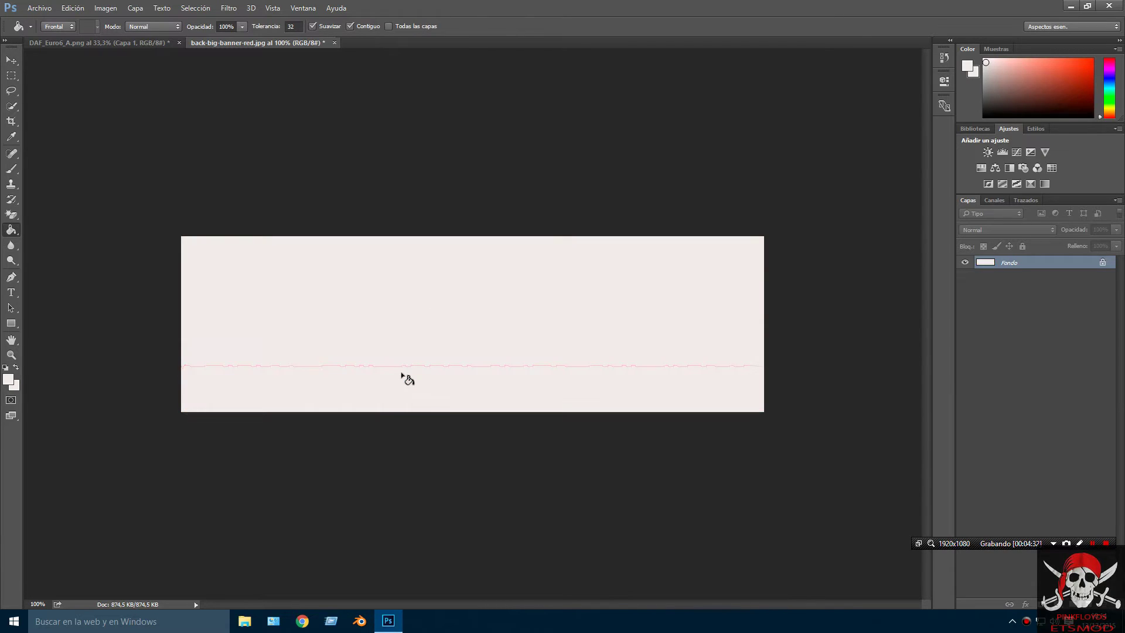
Step: Copy the off-white banner into the DAF_Euro6_A document and stretch it across the full canvas width over the upper cab parts, at 163% height
click(11, 59)
drag(137, 87, 476, 271)
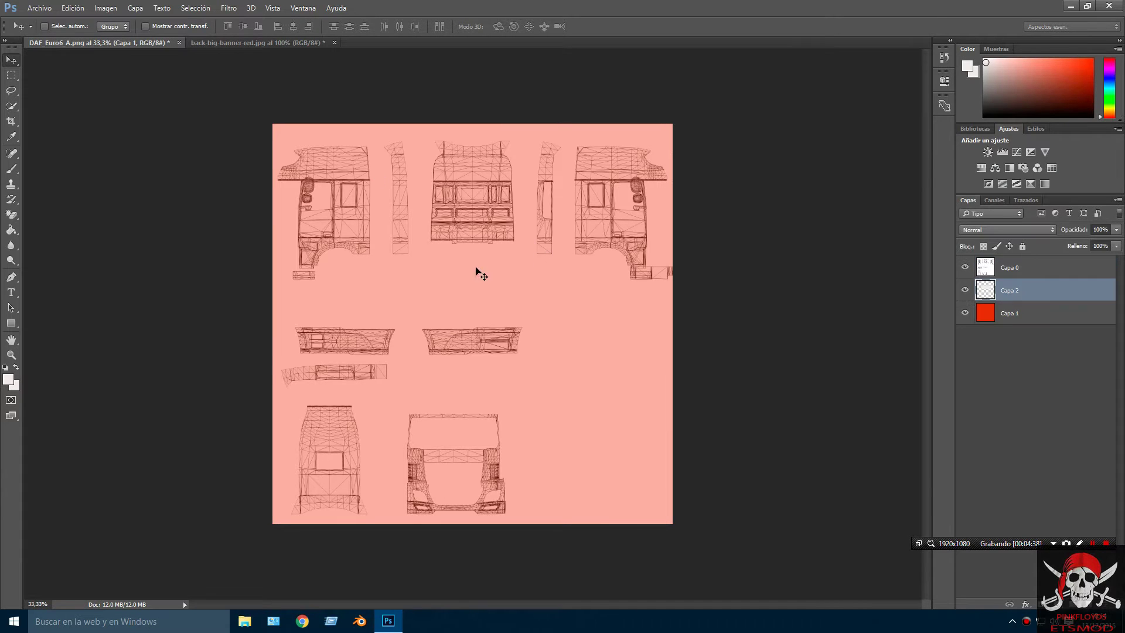
key(ctrl)
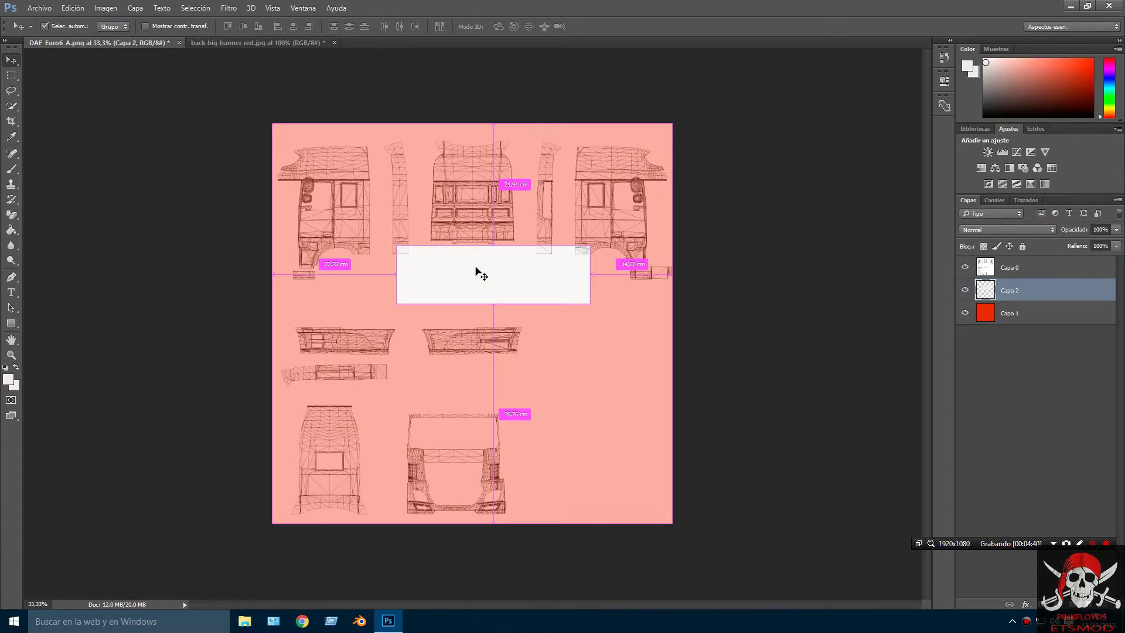
key(ctrl+t)
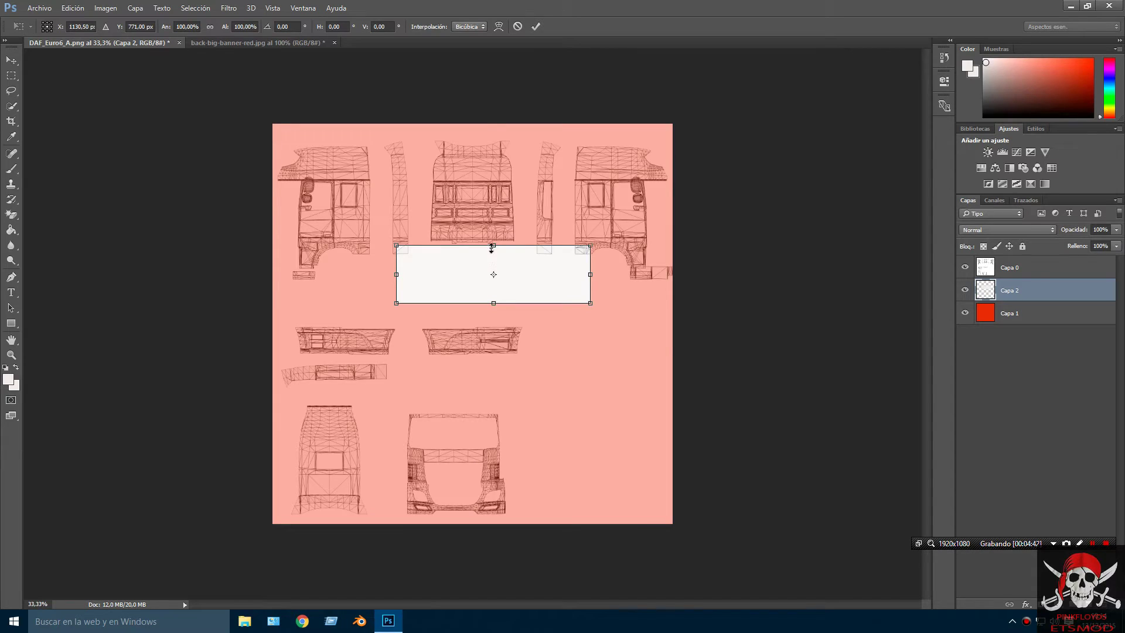
drag(494, 243, 500, 123)
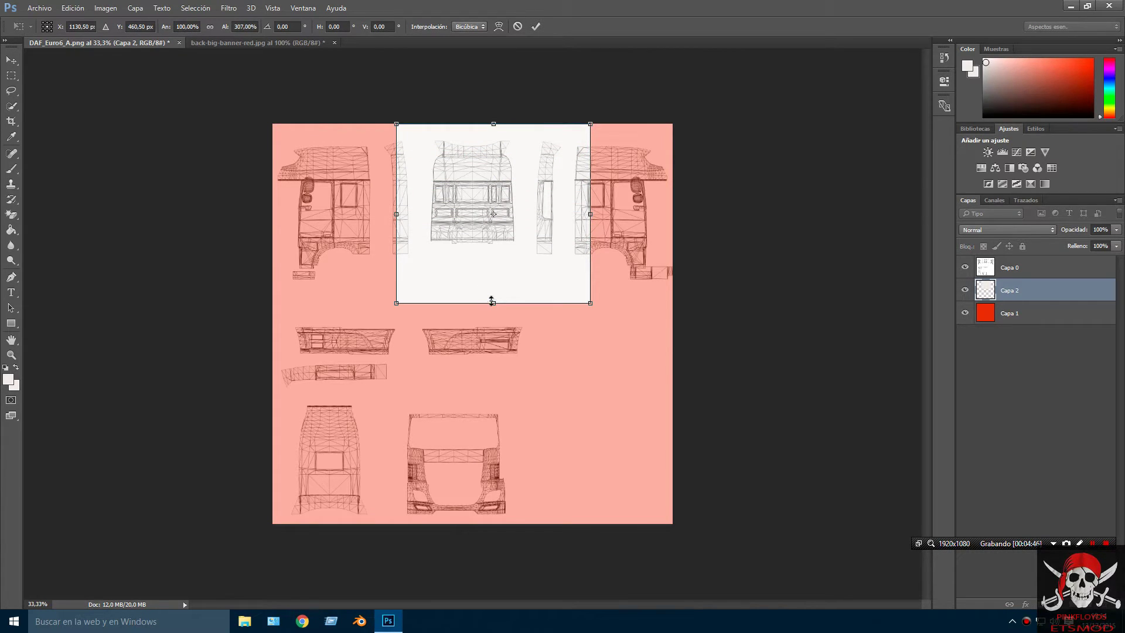
drag(492, 302, 492, 219)
drag(591, 171, 671, 171)
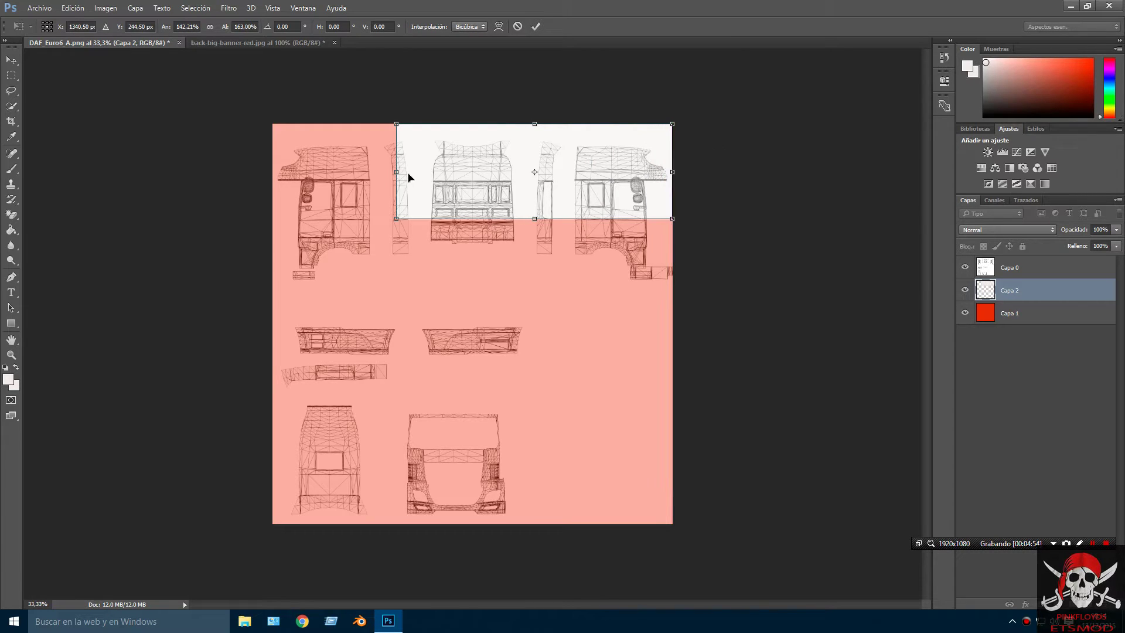
drag(394, 171, 273, 176)
key(Return)
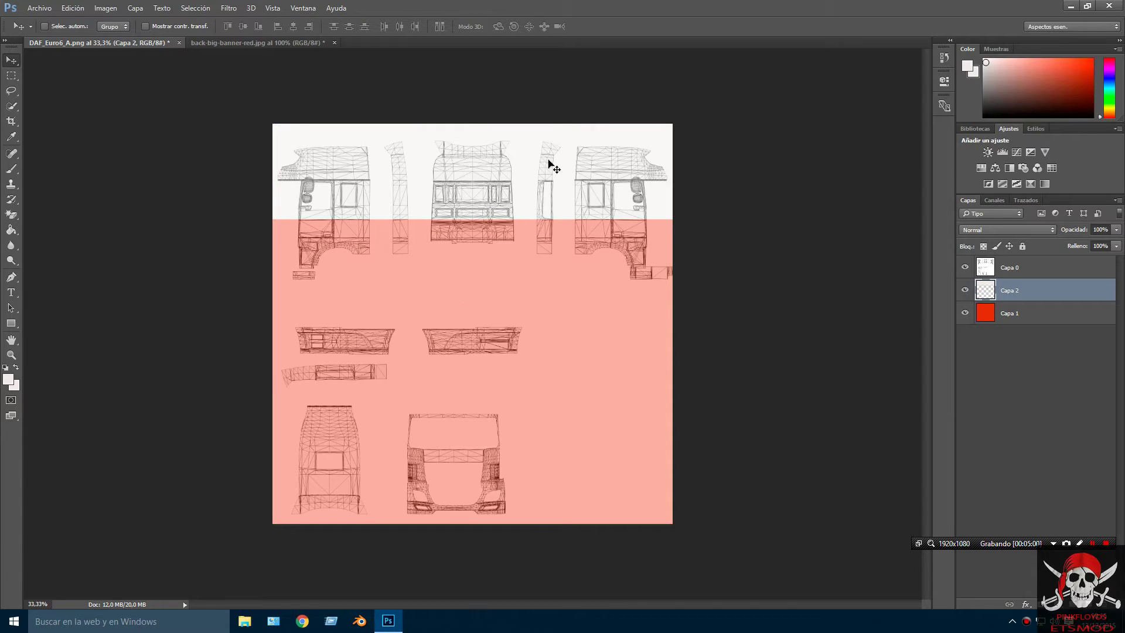
Step: Set both the foreground and background colours to blue 6ab4e3 and fill the back-big-banner-red image with it using the Paint Bucket
click(251, 44)
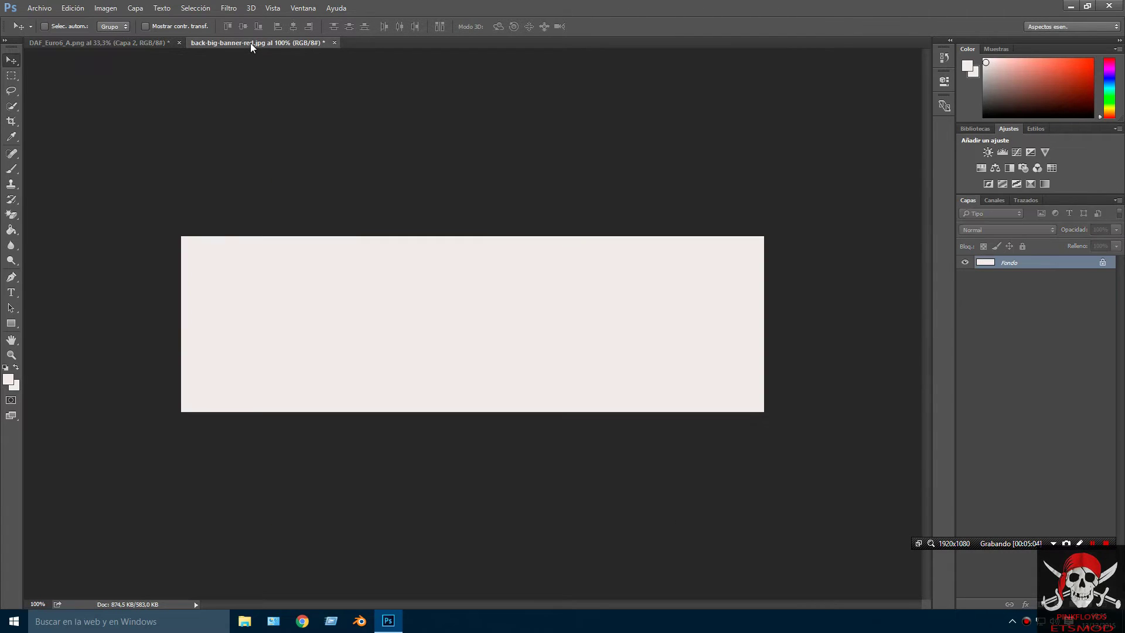
click(964, 65)
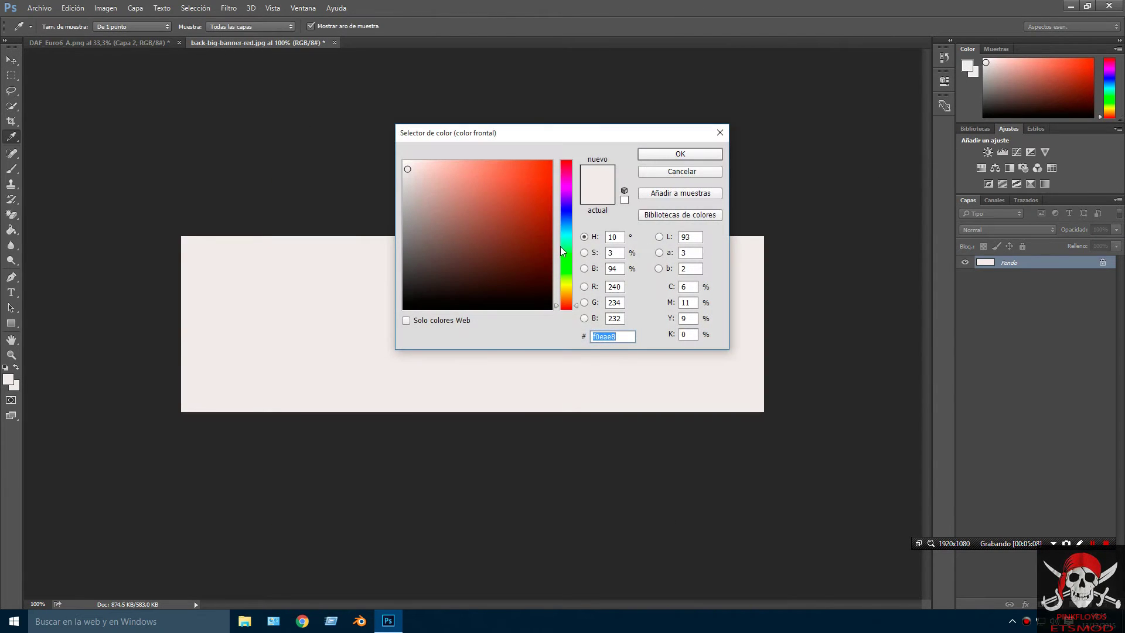
click(563, 226)
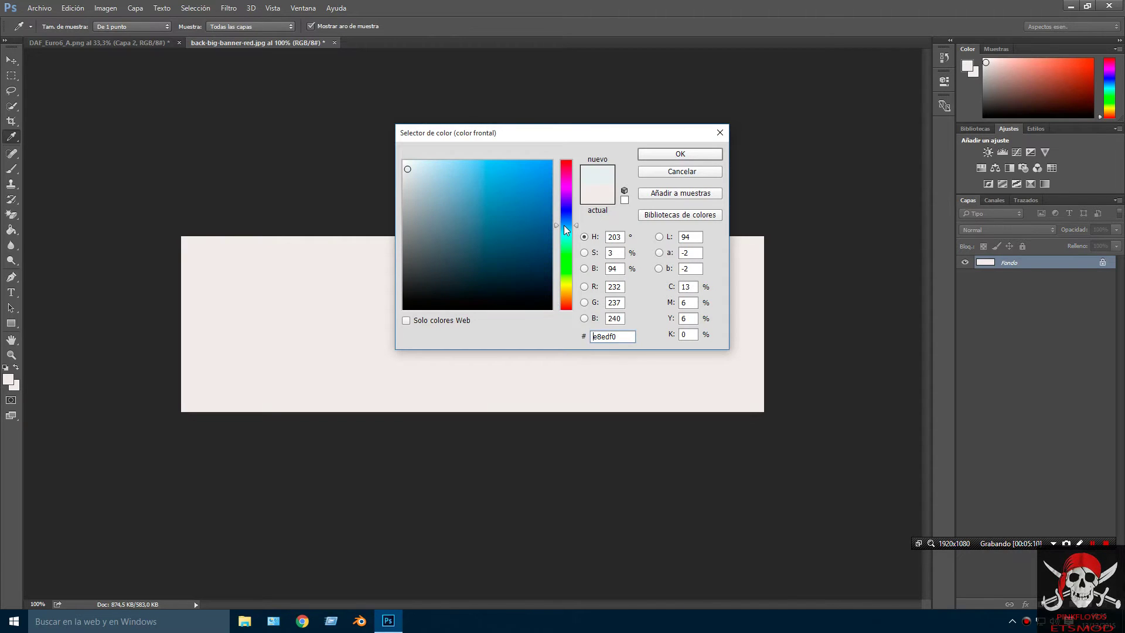
click(482, 176)
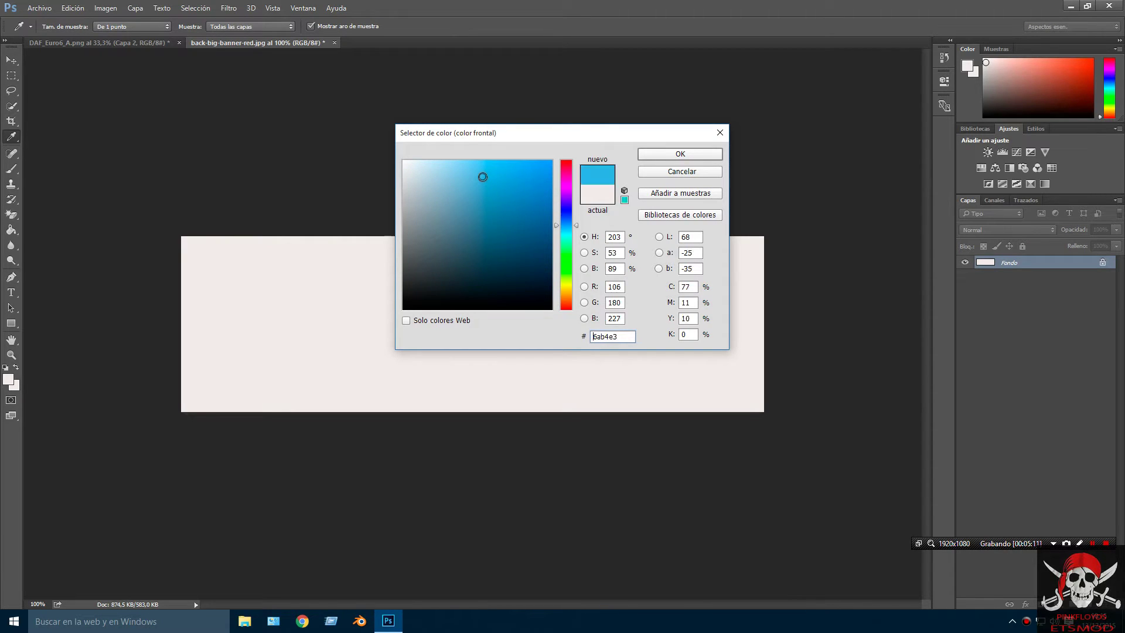
click(680, 153)
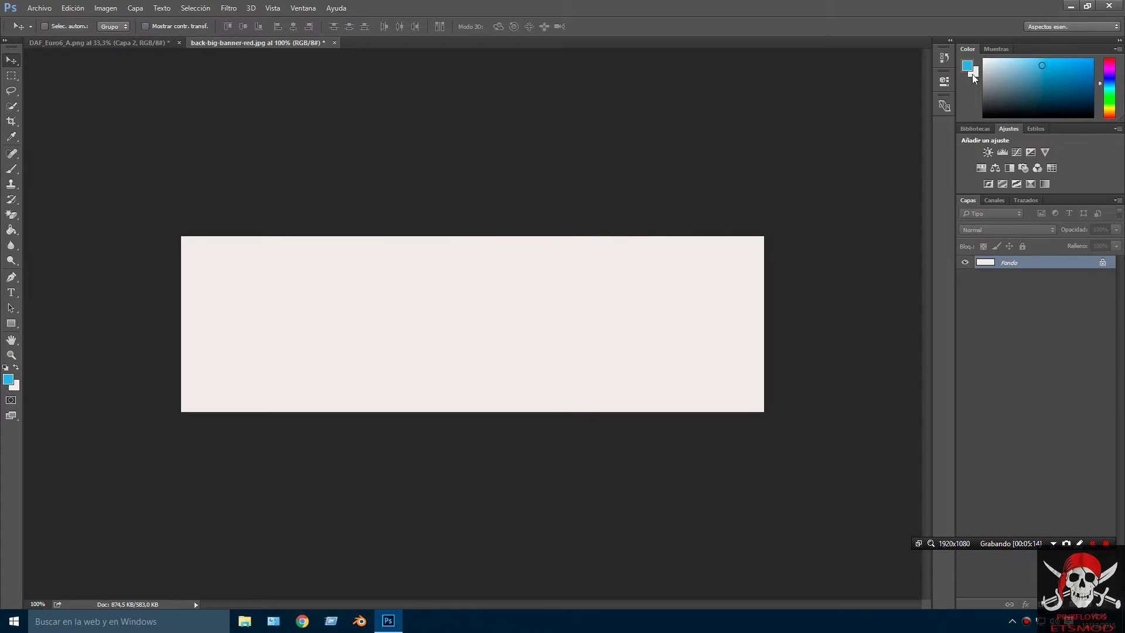
click(972, 74)
click(972, 74)
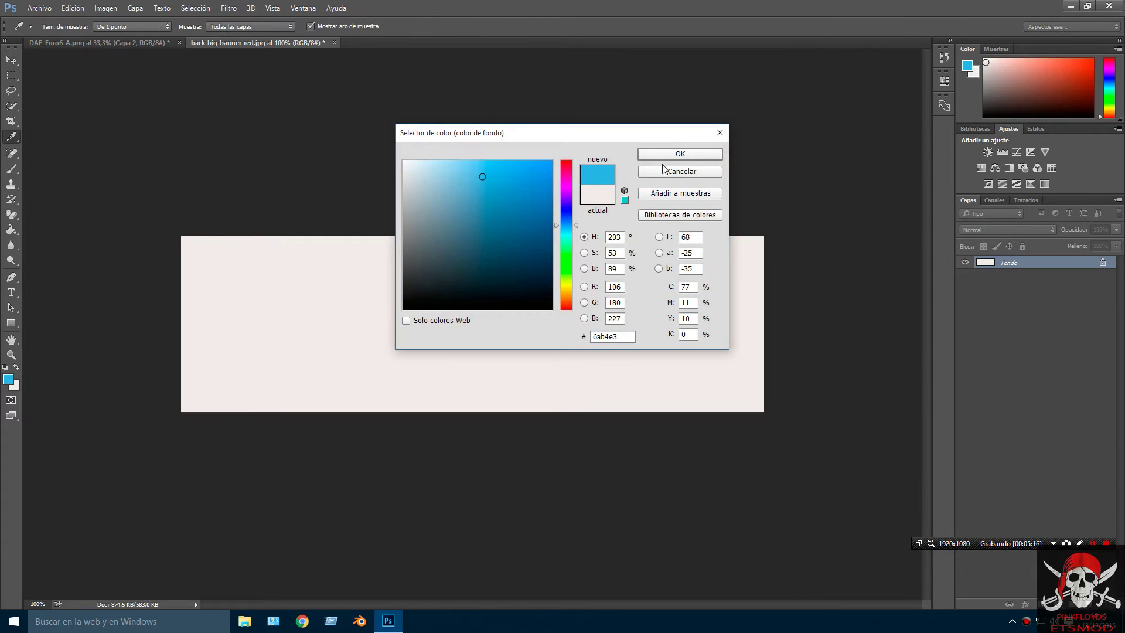
click(661, 154)
key(v)
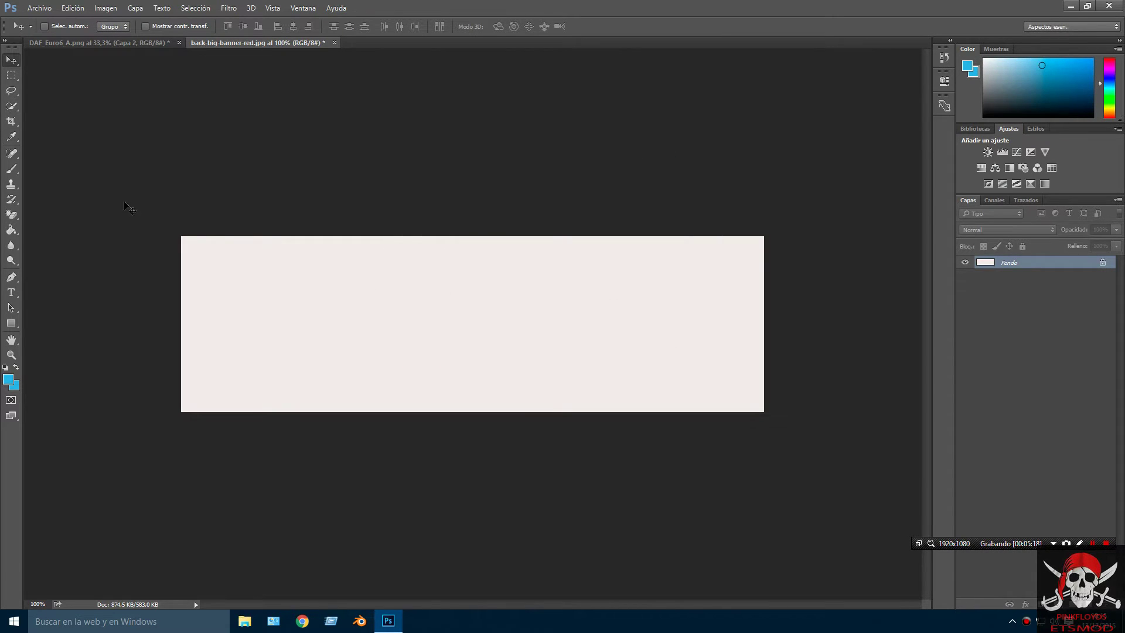
click(11, 230)
click(338, 323)
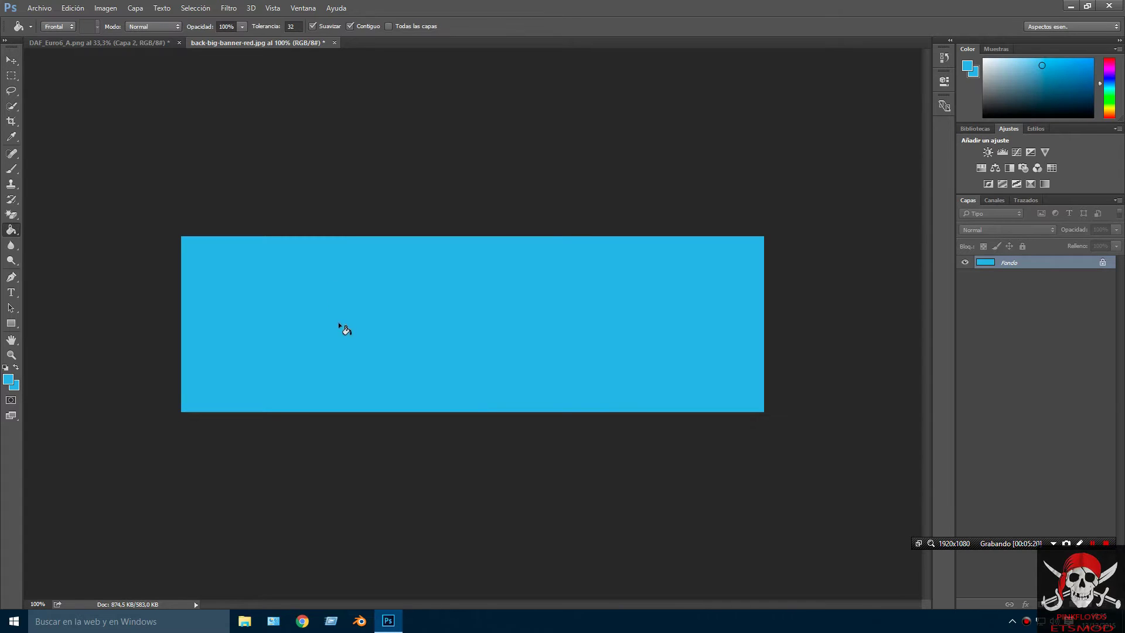
Step: Copy the blue banner into DAF_Euro6_A and scale it to about 136% width and 129% height, covering the three narrow parts from the canvas's left edge
click(12, 60)
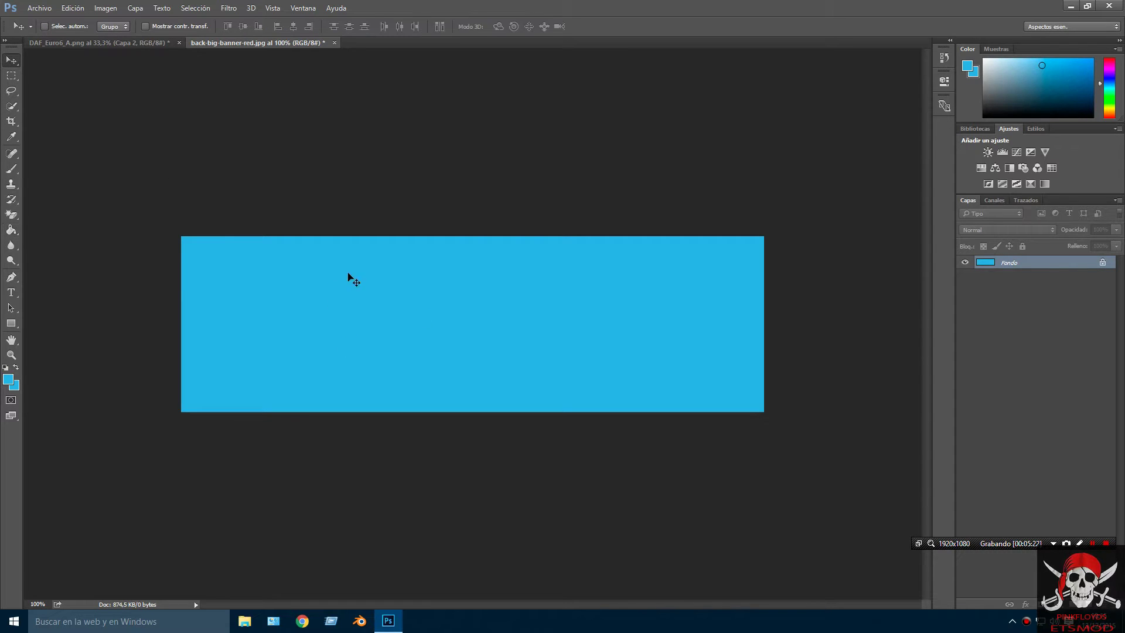
drag(486, 335, 428, 377)
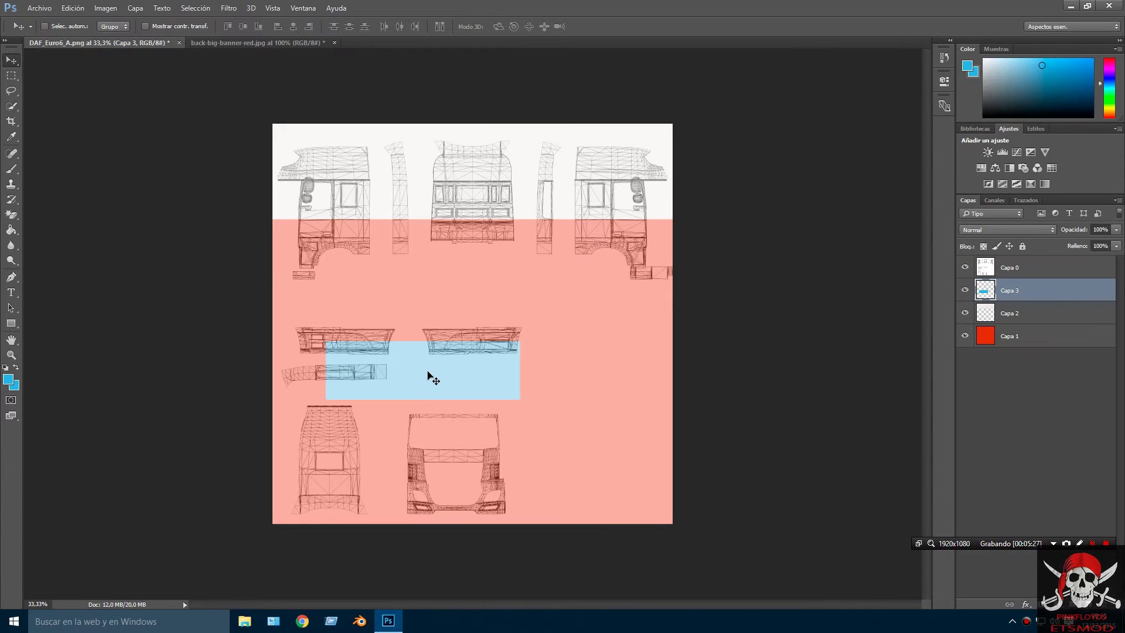
key(ctrl)
key(ctrl+t)
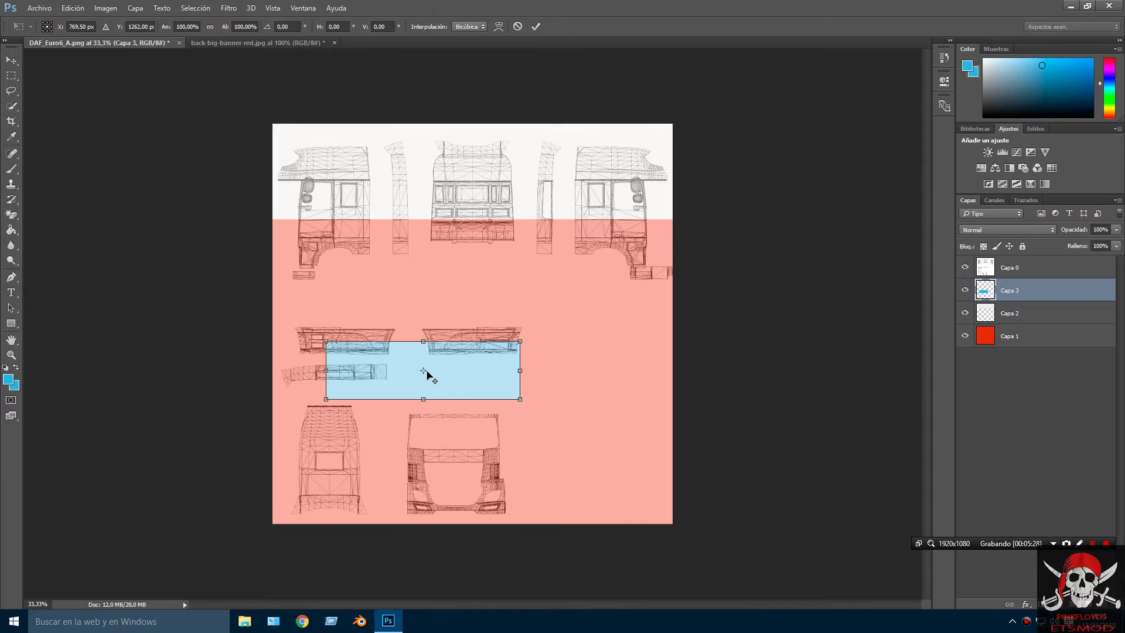
drag(423, 340, 423, 324)
drag(323, 362, 273, 361)
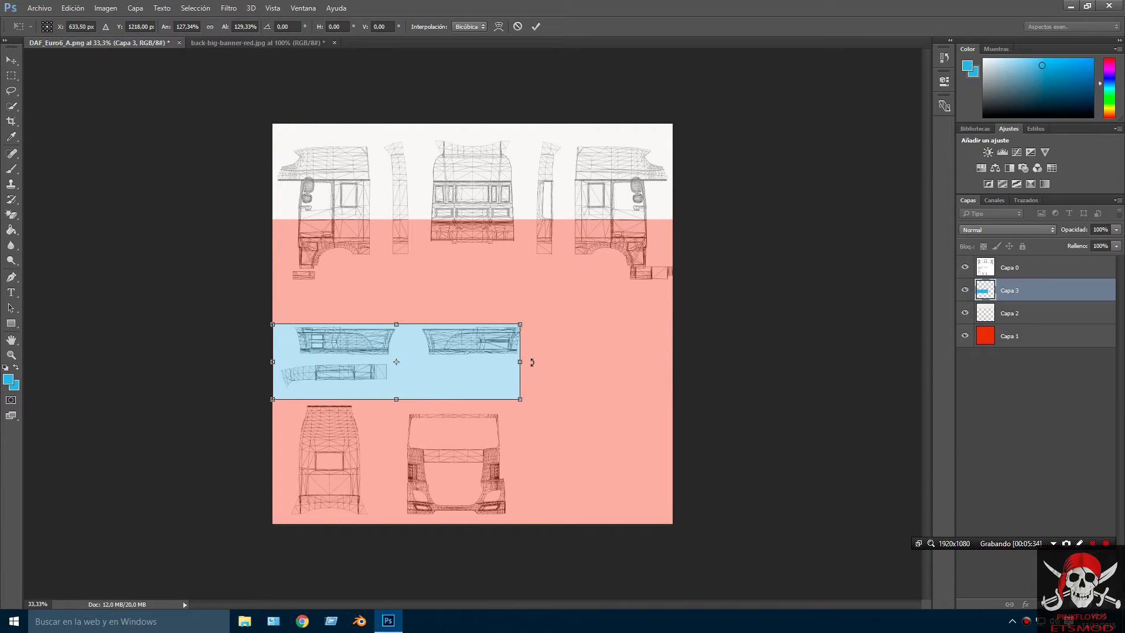
drag(521, 362, 539, 362)
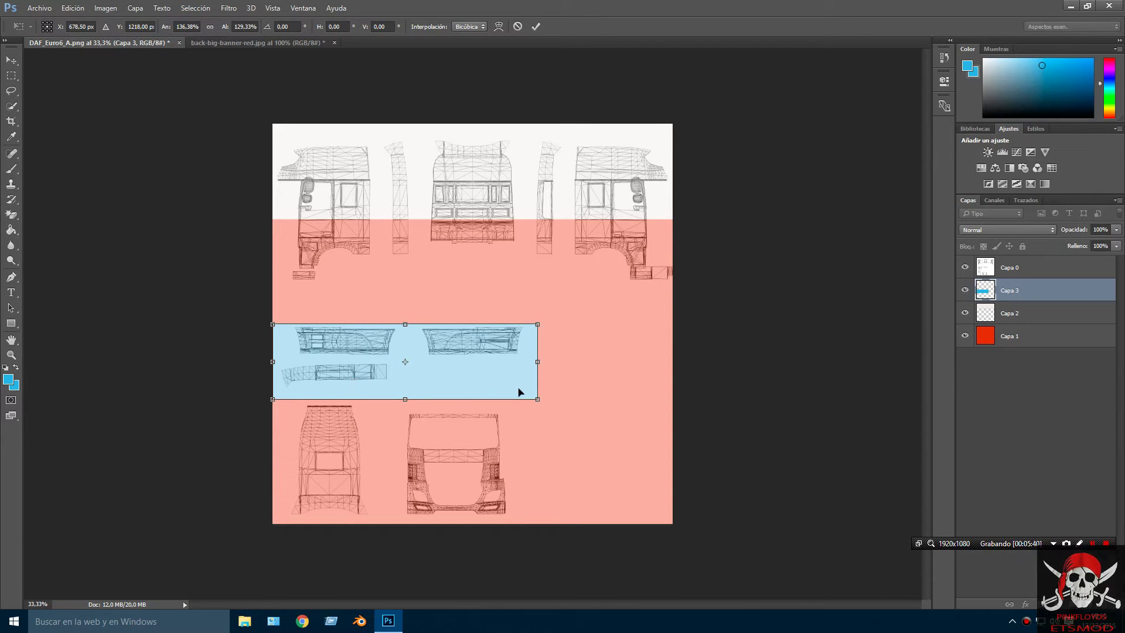
key(Return)
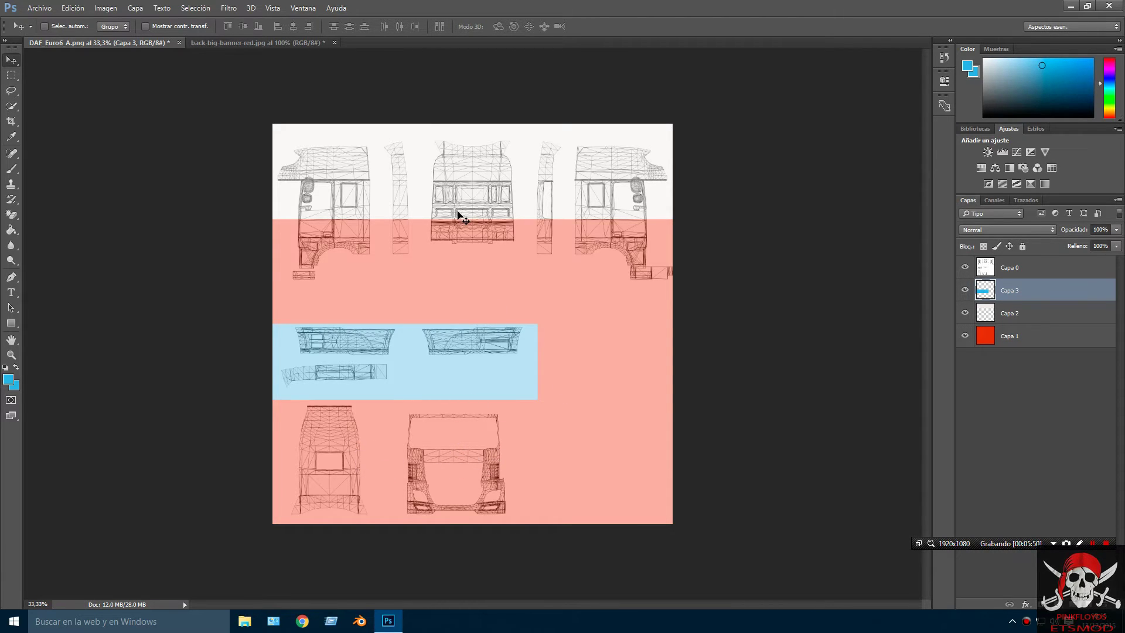
Step: Set both the foreground and background colours to near-black 070707 and fill the back-big-banner-red image with it using the Paint Bucket
click(234, 43)
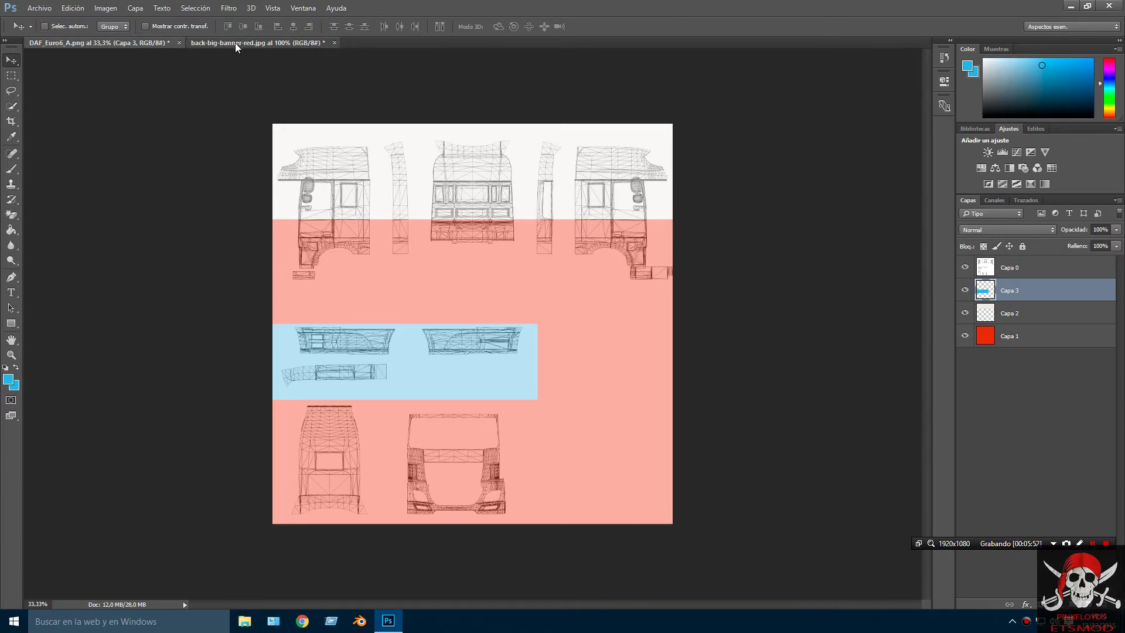
click(967, 68)
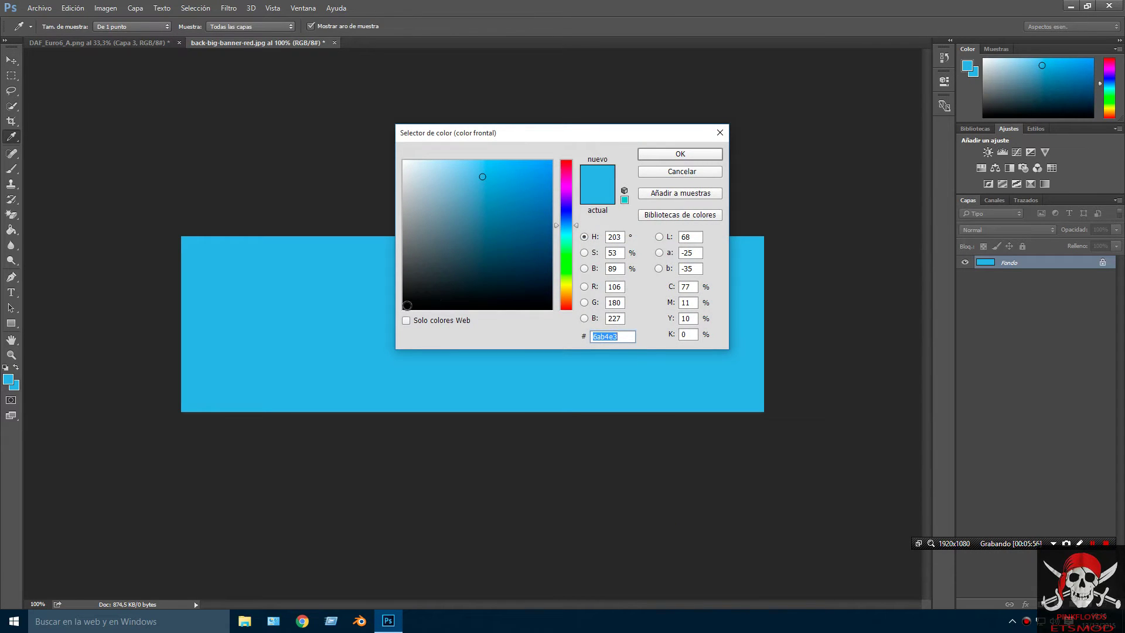
click(407, 305)
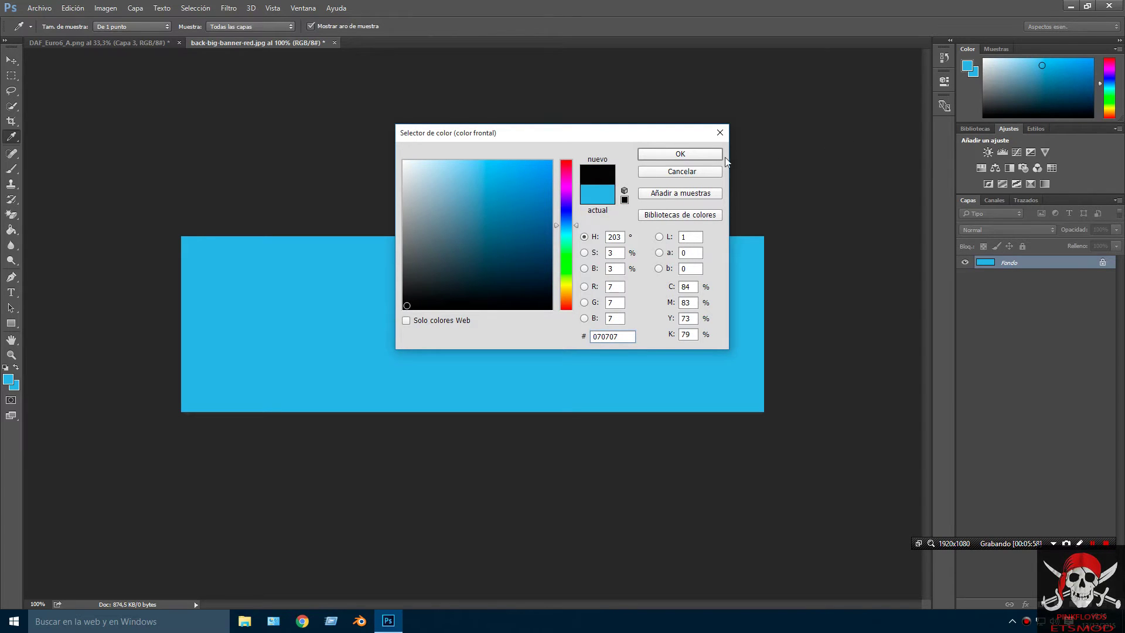
click(679, 154)
key(v)
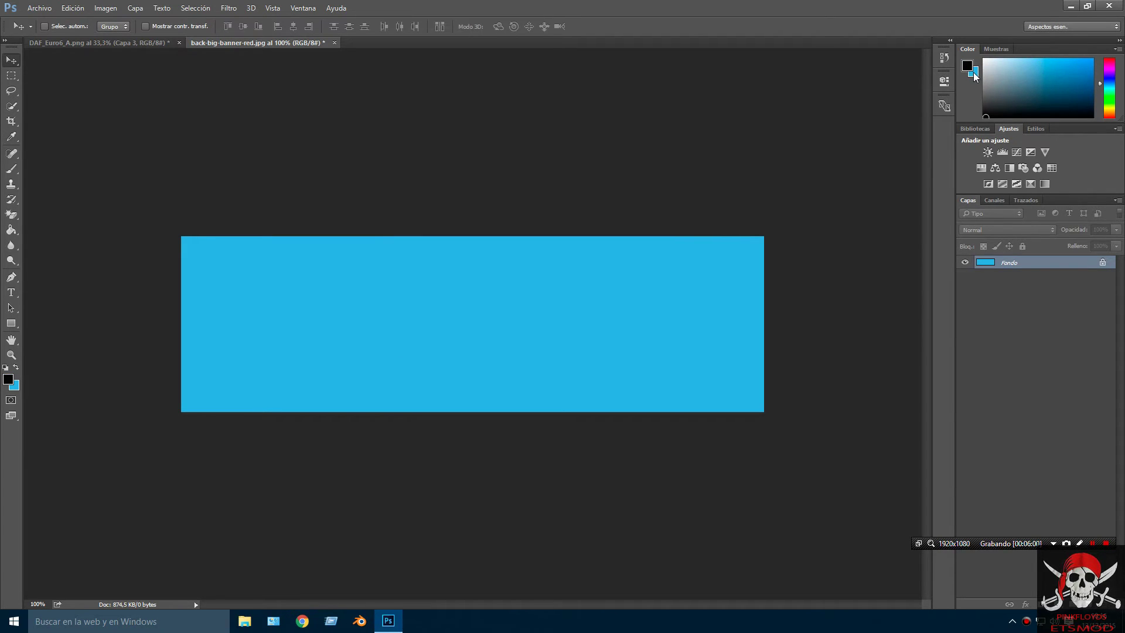
click(974, 72)
click(968, 65)
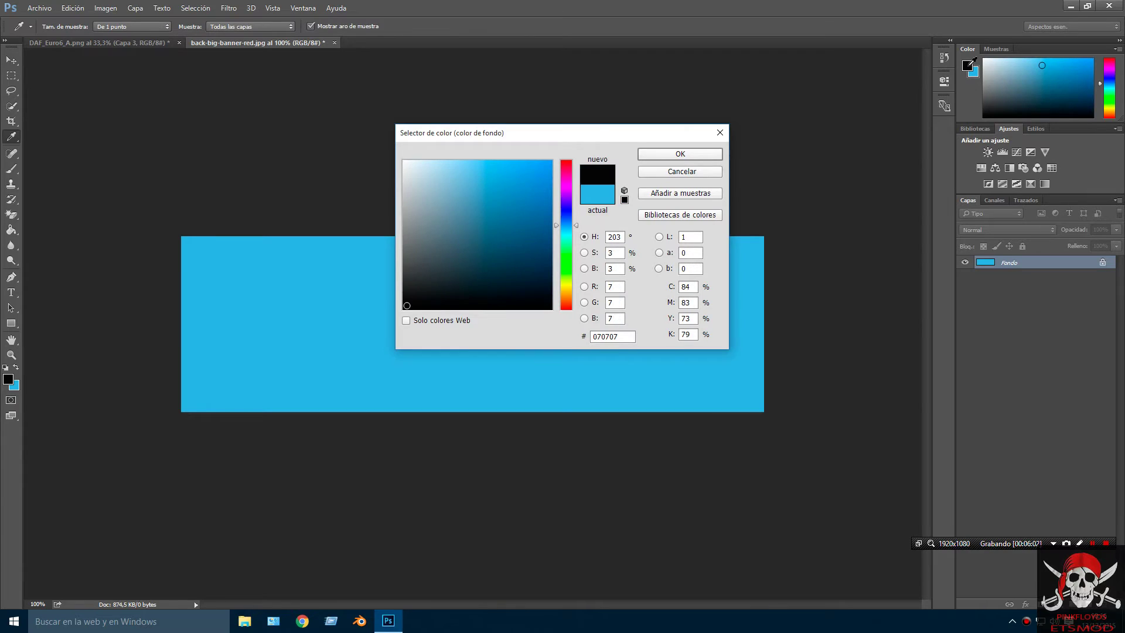
click(693, 153)
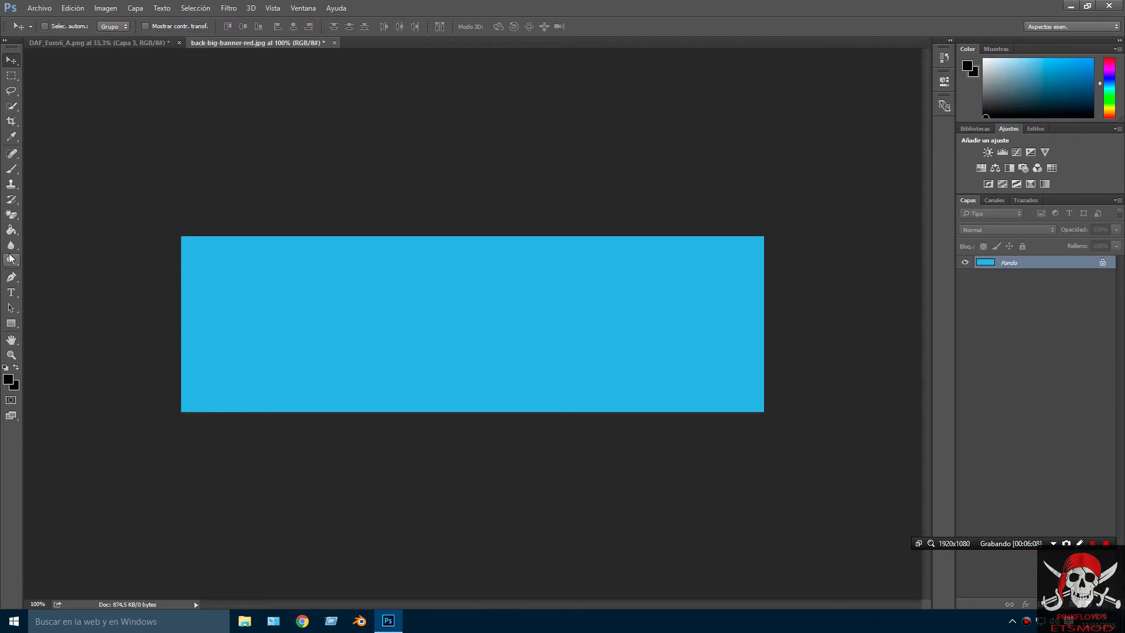
click(12, 230)
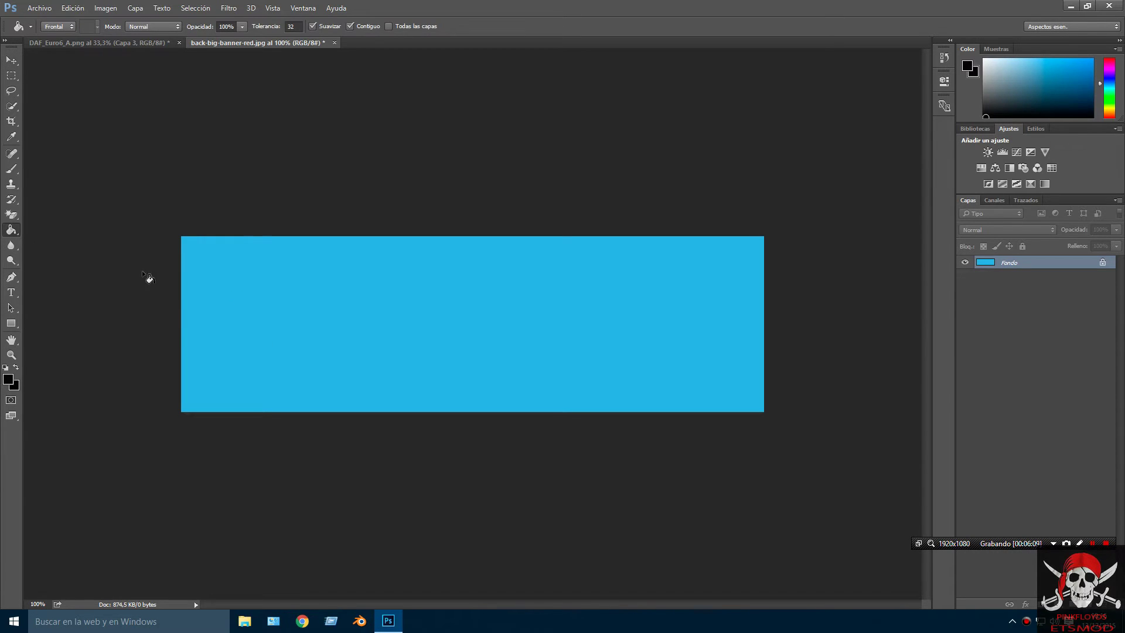
click(457, 306)
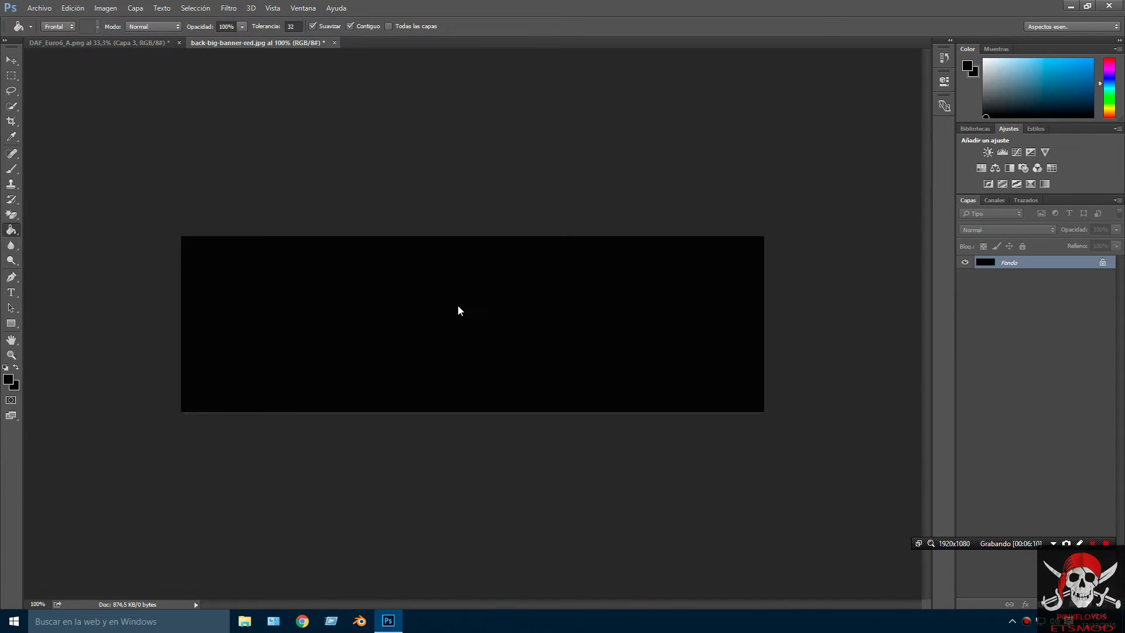
Step: Copy the black banner into DAF_Euro6_A and resize it to about 73% width, covering the cab front down to the canvas's bottom edge
click(11, 59)
drag(327, 268, 492, 484)
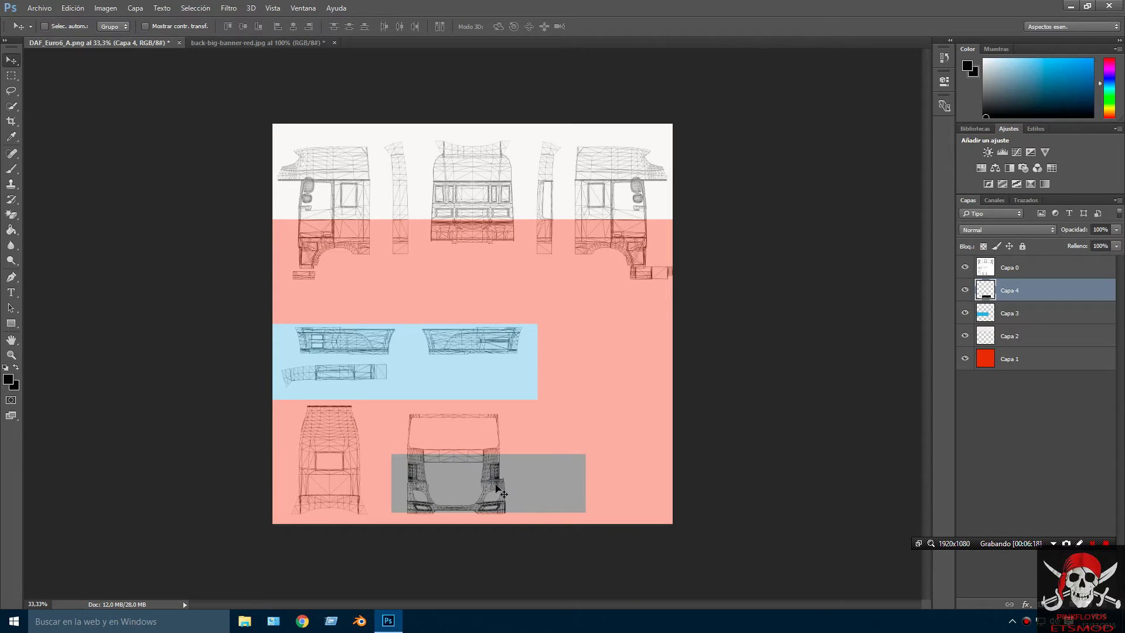
key(ctrl+t)
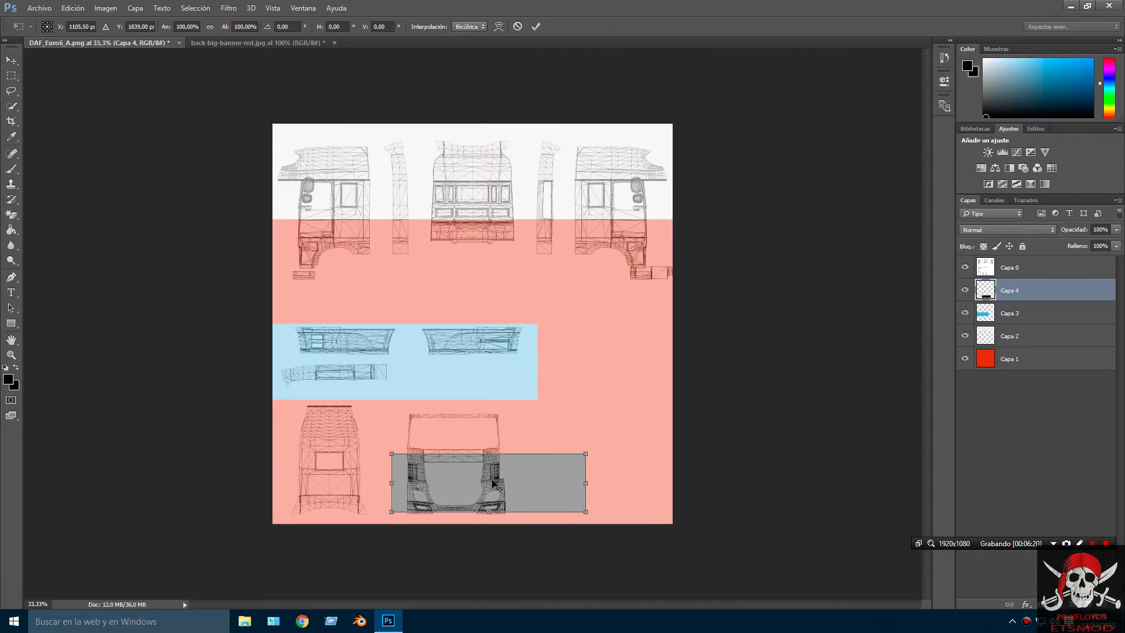
drag(581, 483, 524, 480)
drag(460, 513, 462, 523)
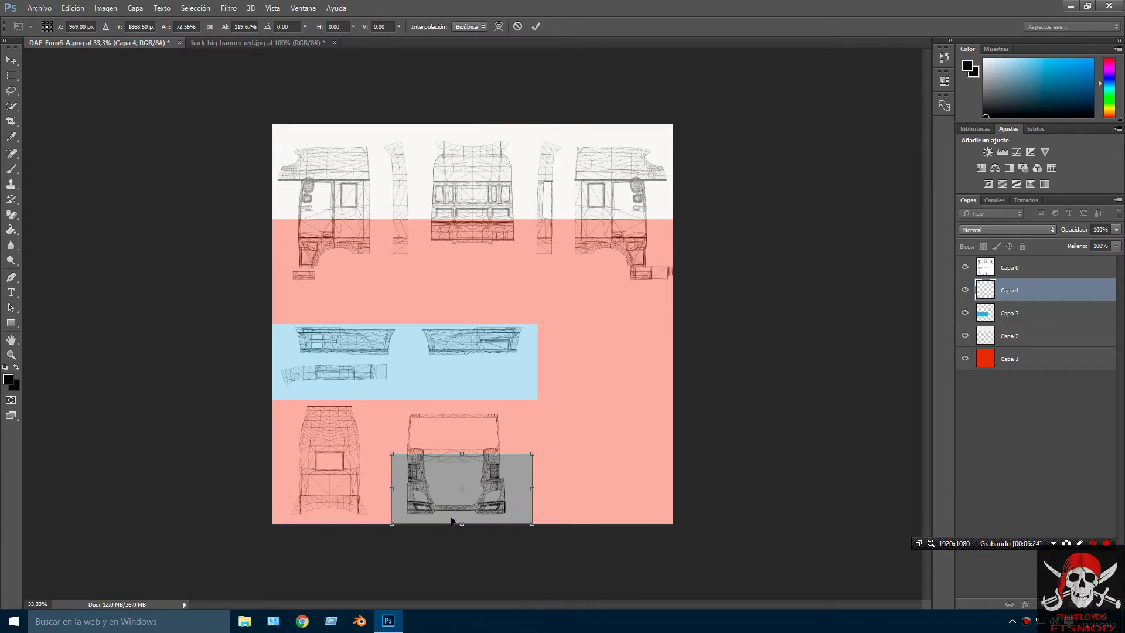
drag(463, 448, 463, 411)
key(Return)
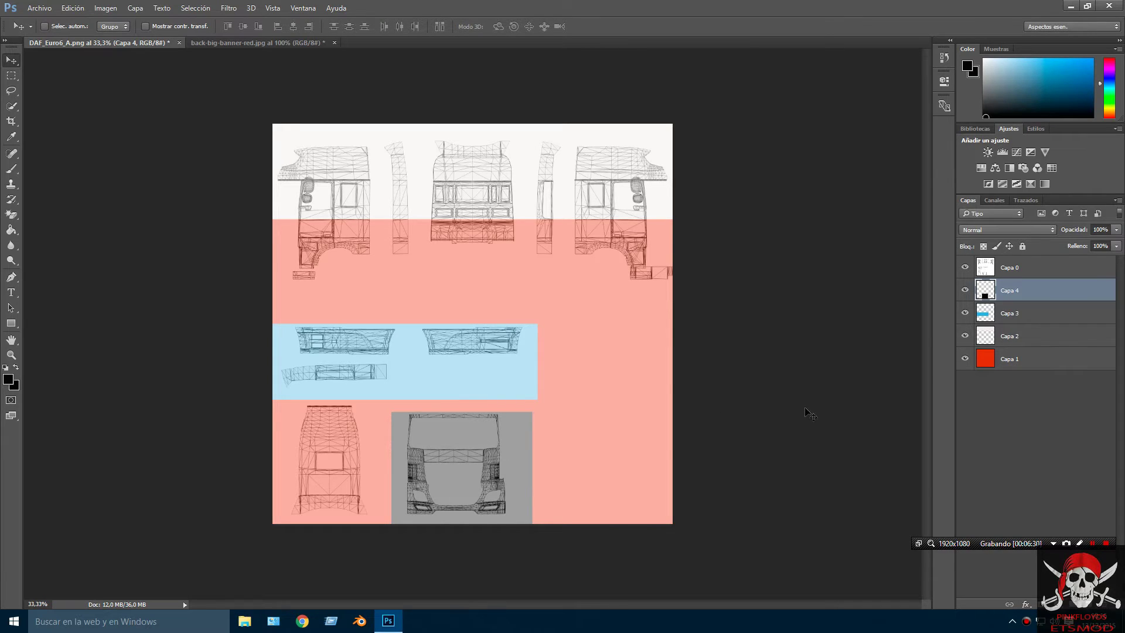
Step: Toggle the visibility of template layer Capa 0 off and on to check the colour blocks, and enlarge the view to 50%
click(964, 268)
click(964, 267)
key(ctrl+plus)
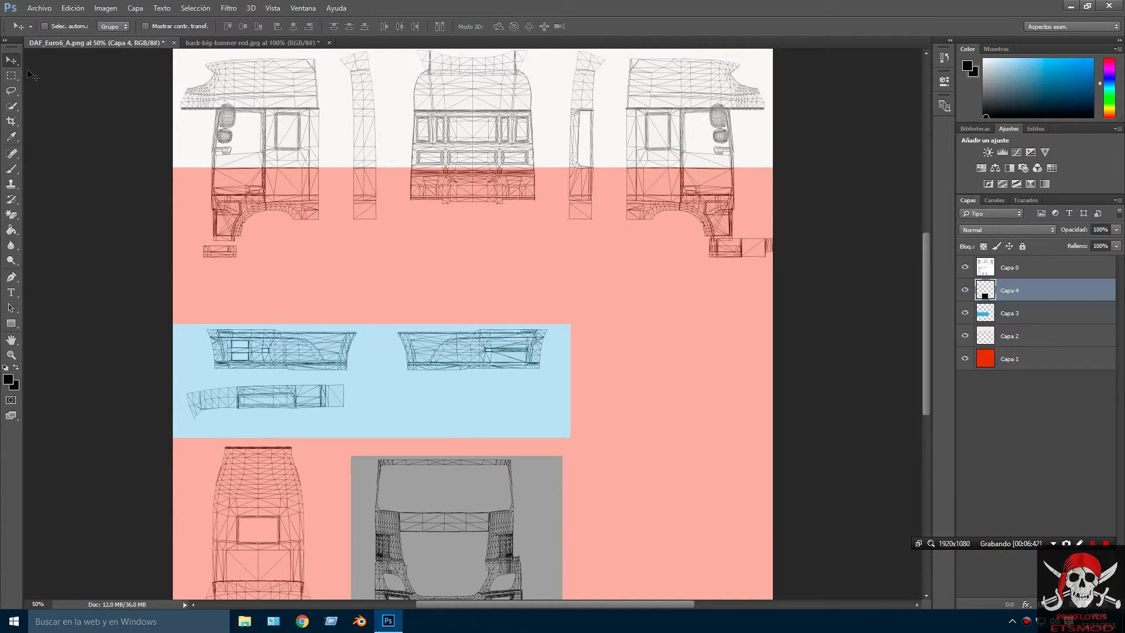
Step: Open the DAF badge image AF34 from the "imagenes para skines" folder on drive D, using its embedded colour profile
click(39, 8)
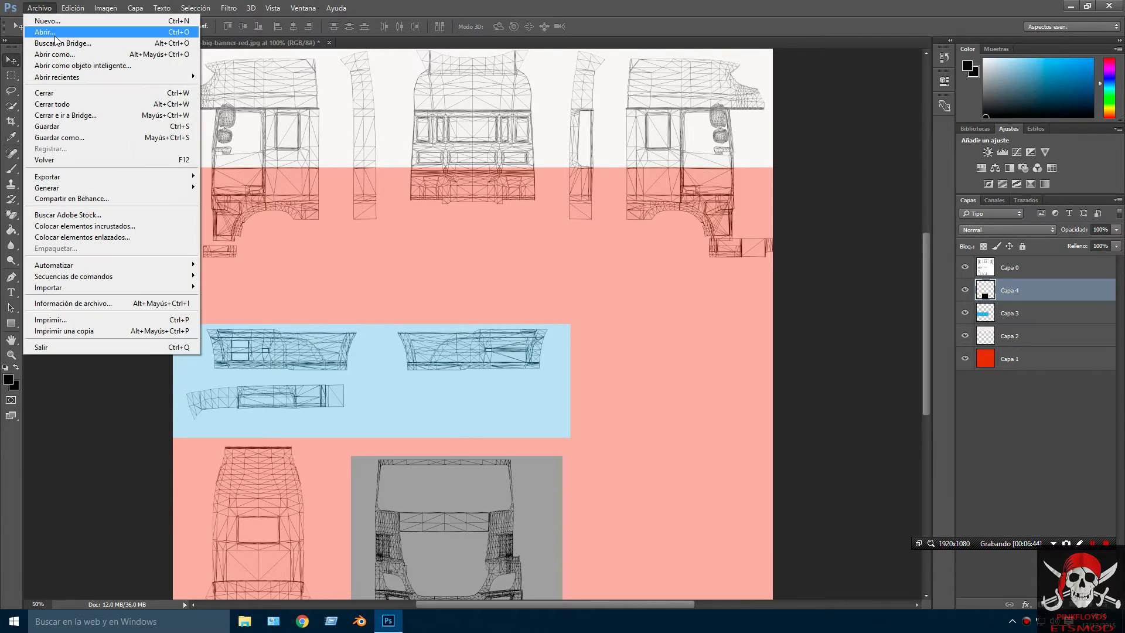
click(56, 33)
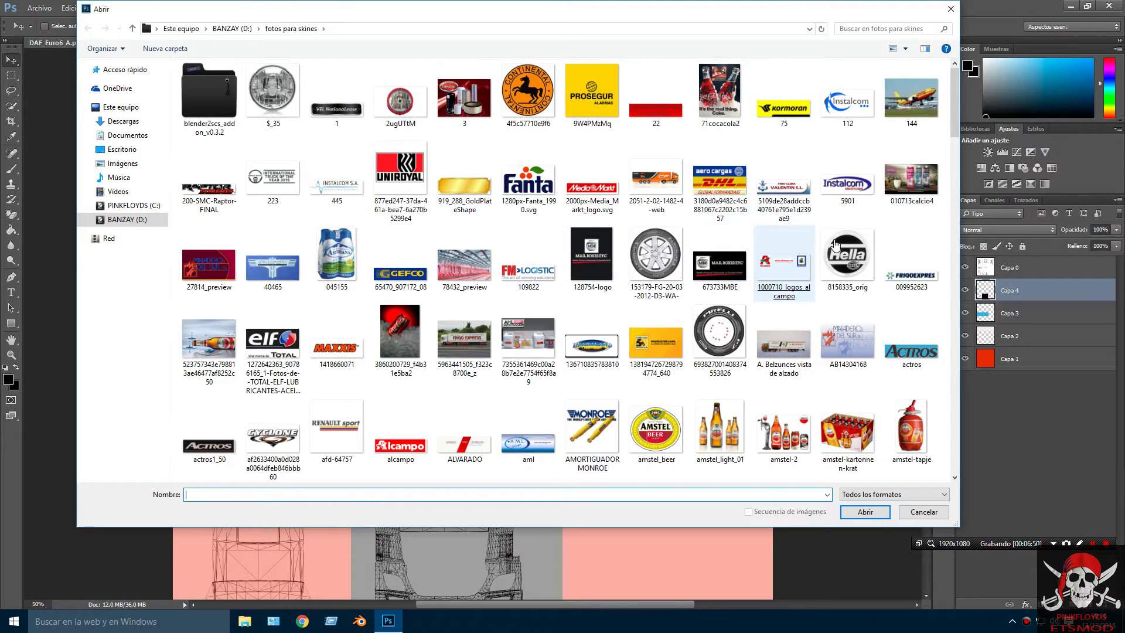
click(231, 30)
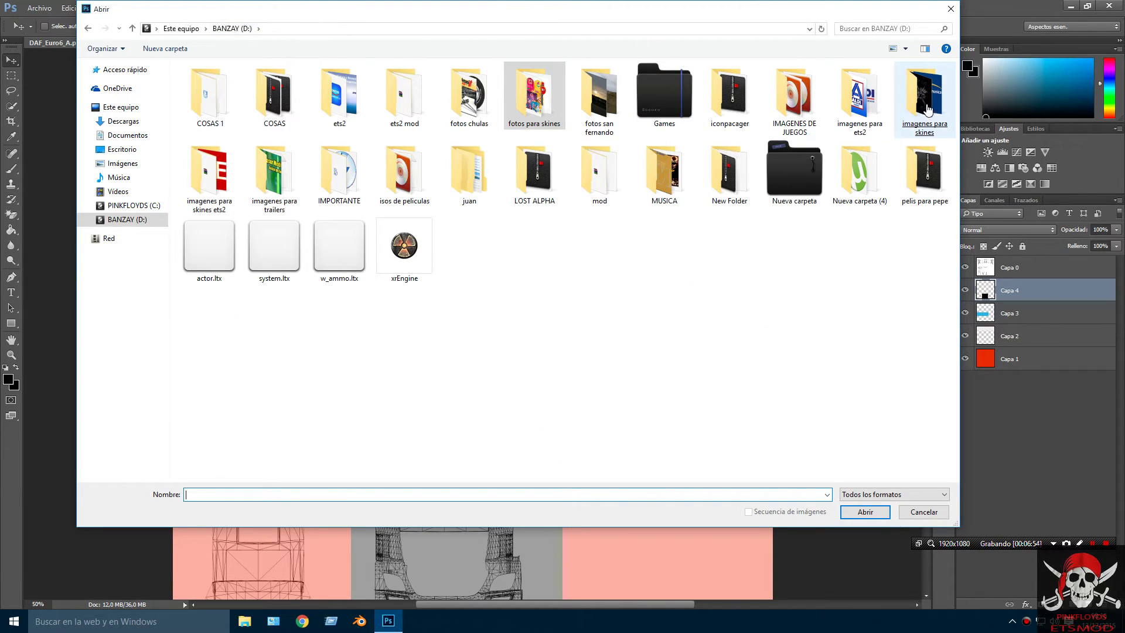
double_click(922, 118)
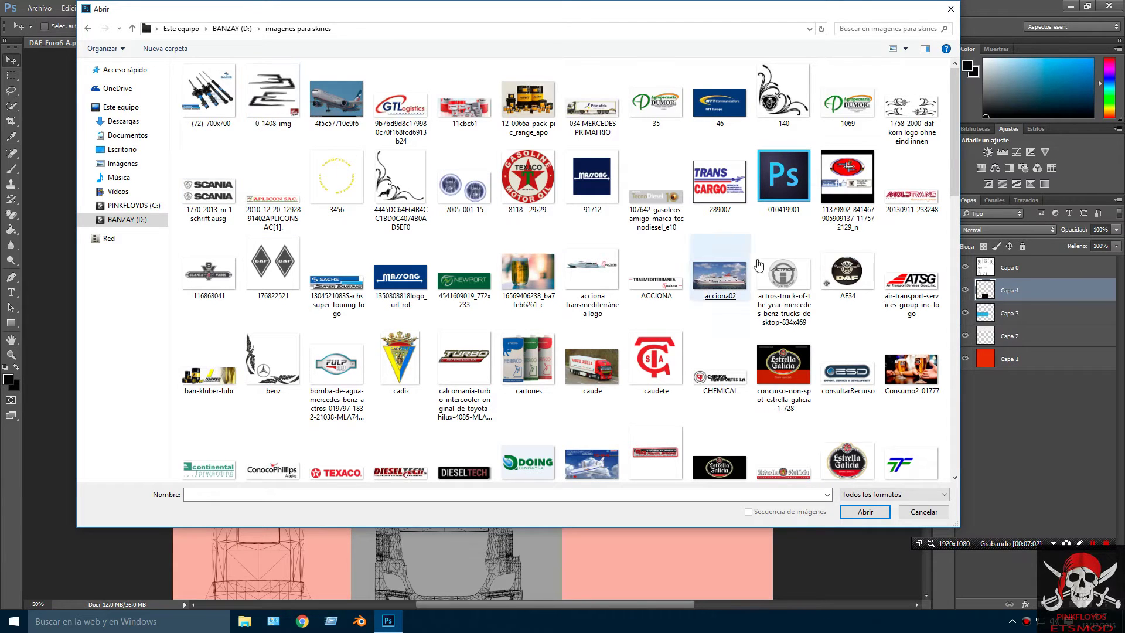
click(847, 271)
double_click(847, 271)
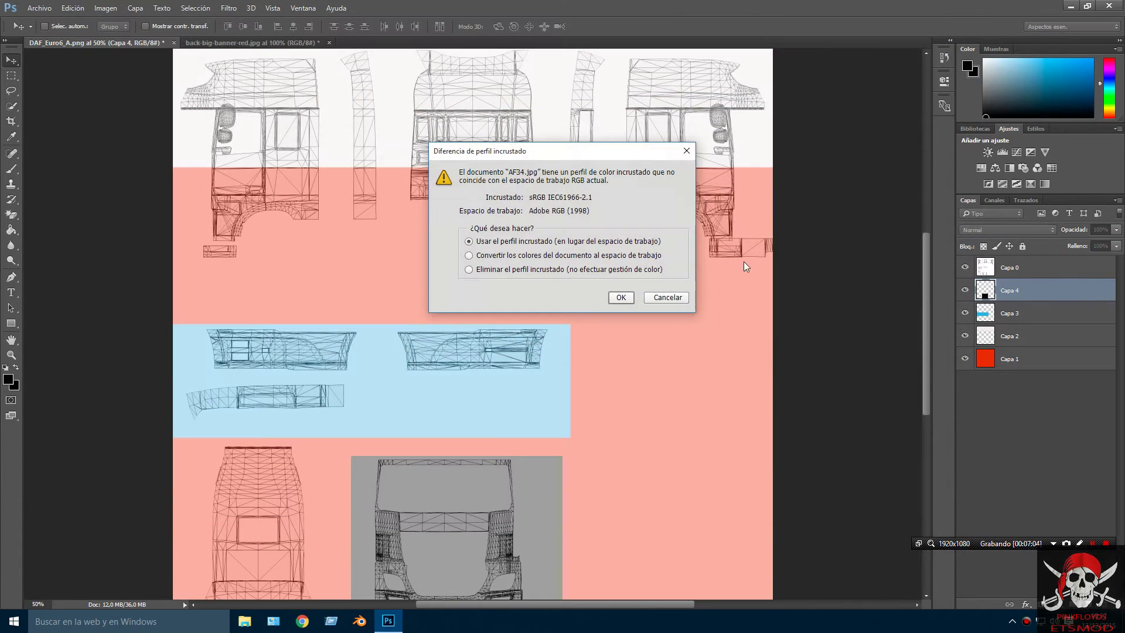
click(621, 297)
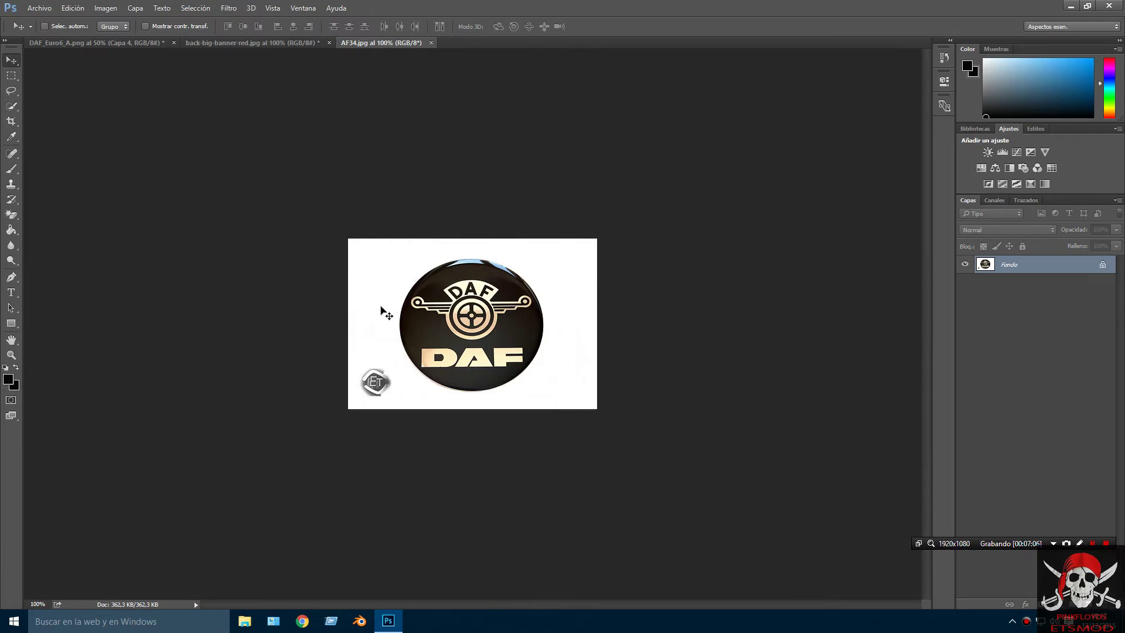
Step: Remove the white background around the DAF badge with the Magic Eraser, then paint over the small ET emblem in black and erase it
click(12, 215)
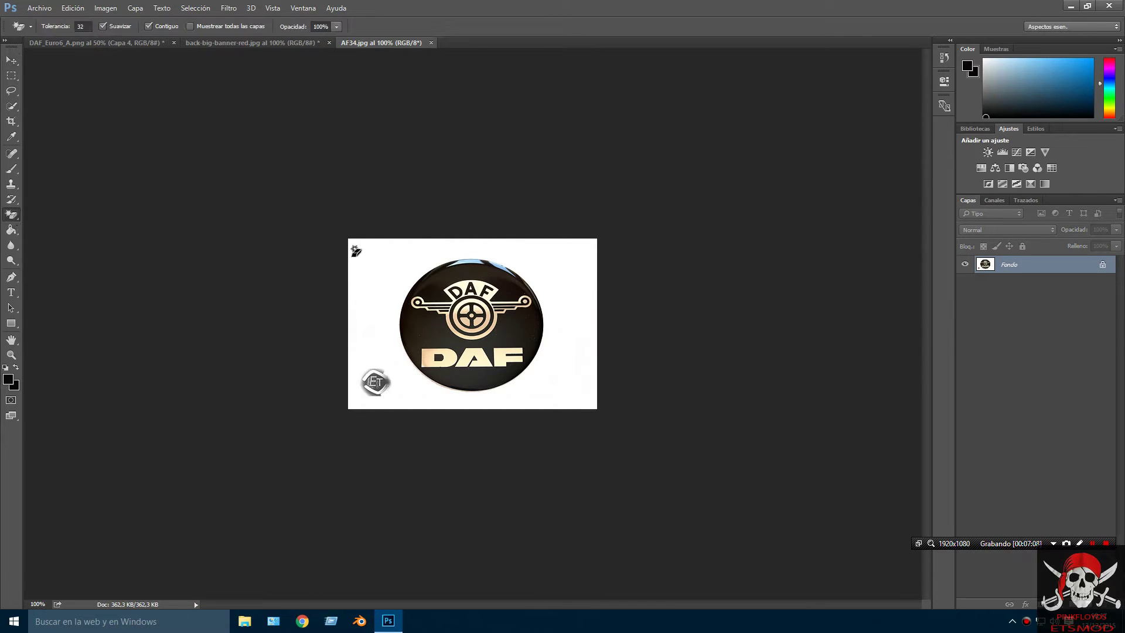
click(385, 258)
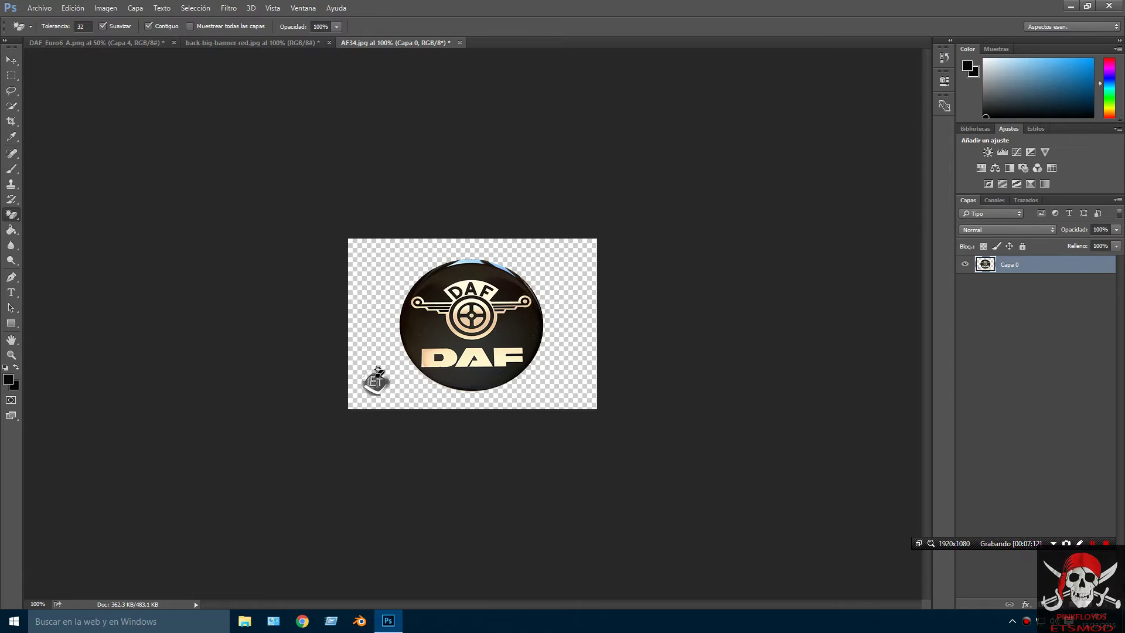
click(376, 384)
click(11, 169)
mouse_move(373, 380)
mouse_down()
mouse_move(387, 388)
mouse_move(378, 370)
mouse_move(370, 397)
mouse_move(384, 389)
mouse_up()
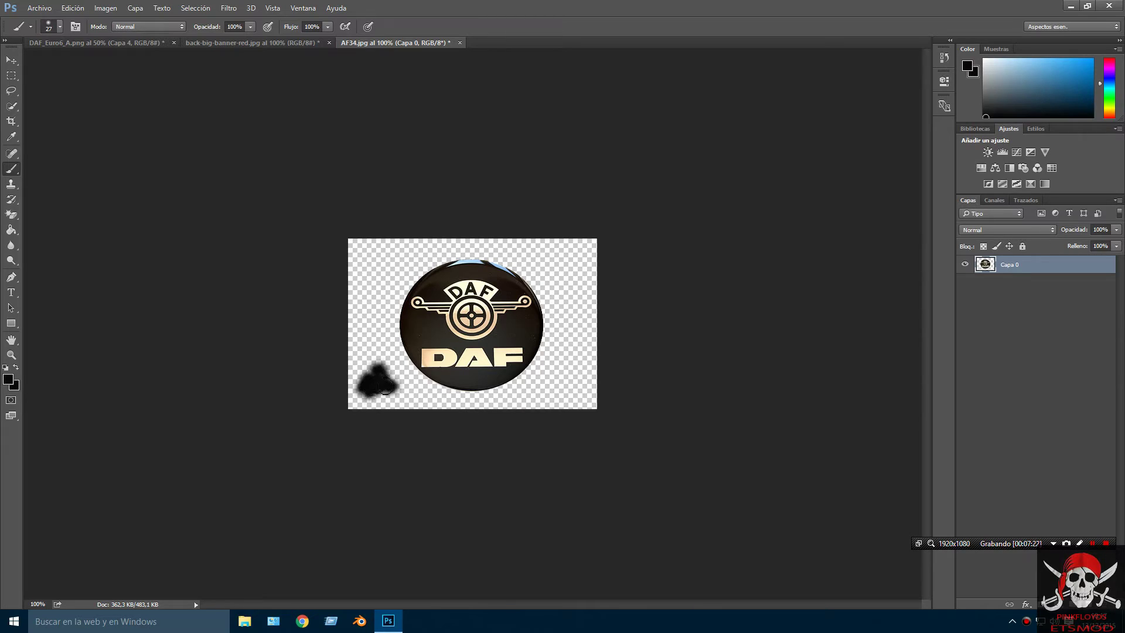
click(12, 214)
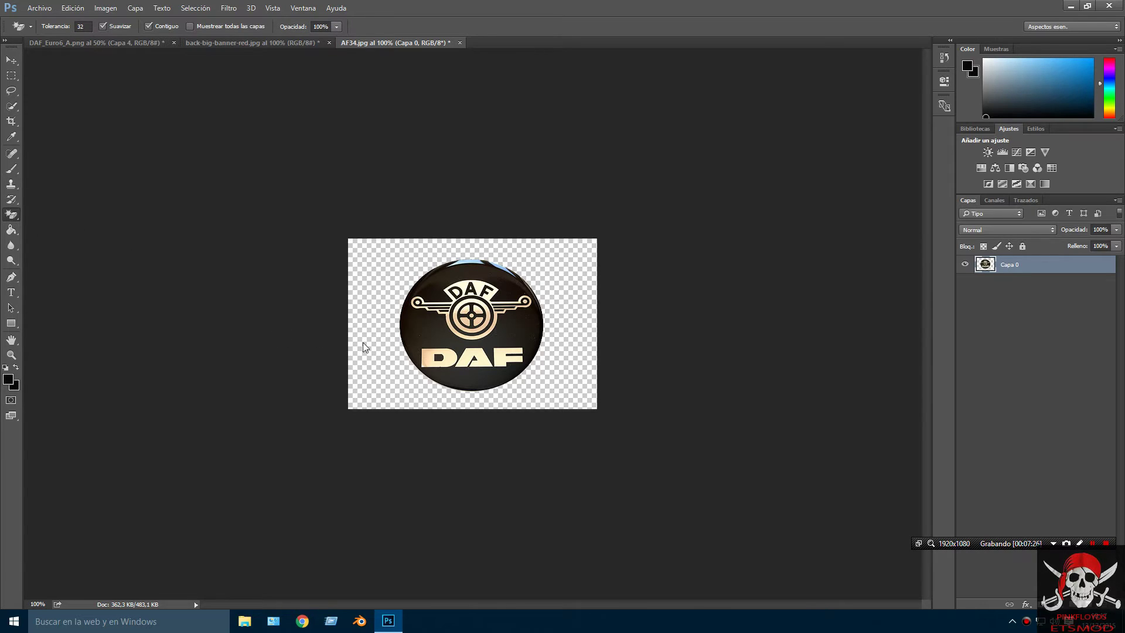
click(12, 60)
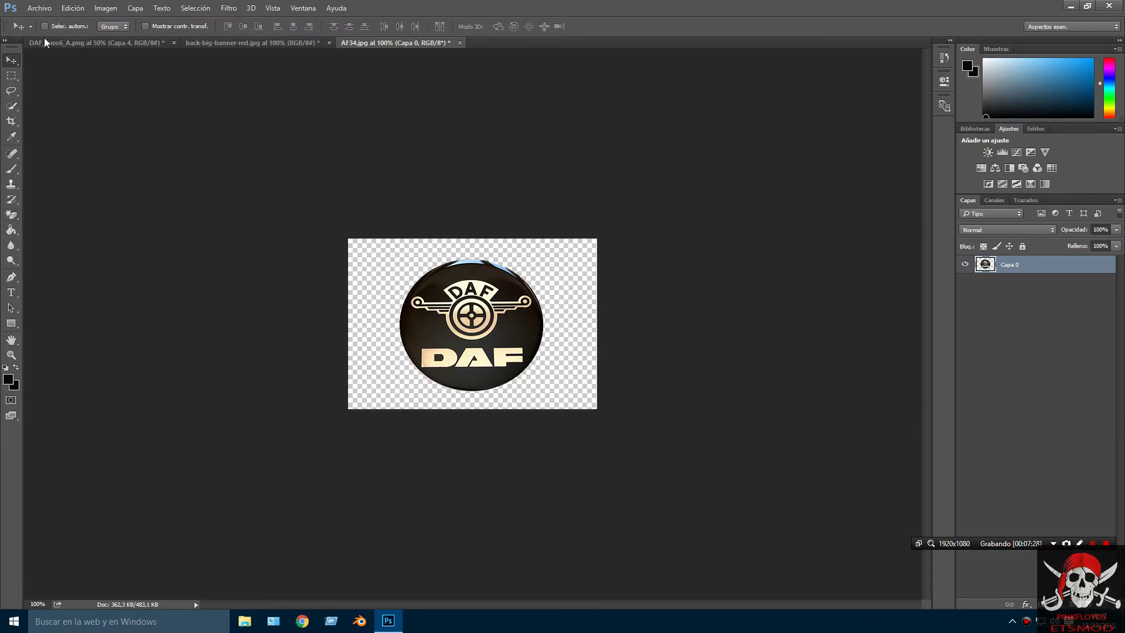
click(80, 13)
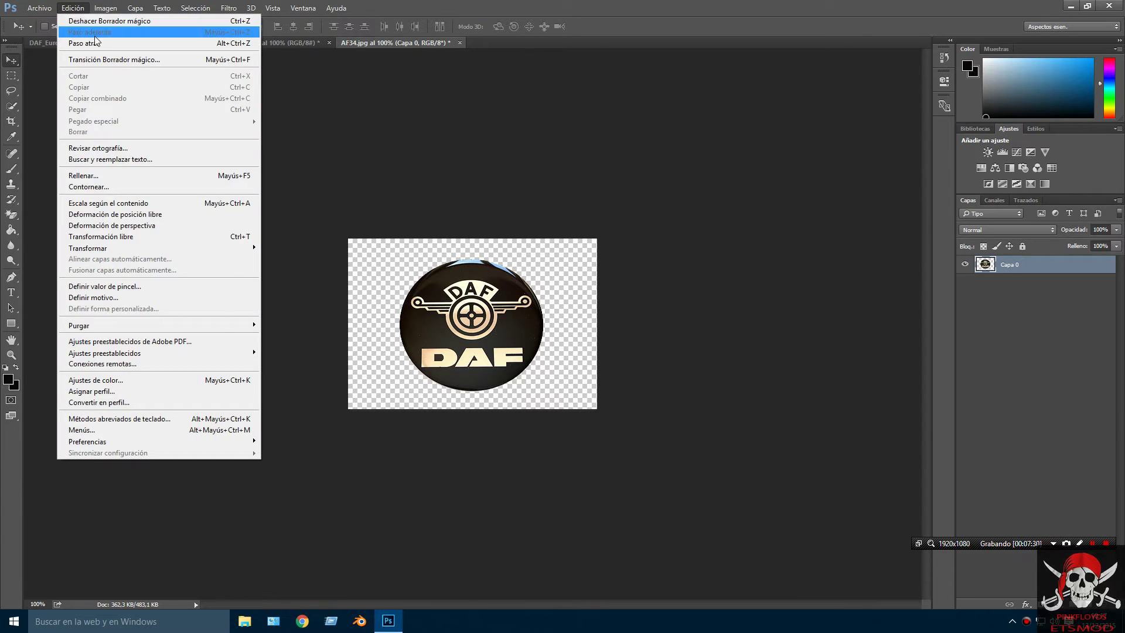
mouse_move(106, 12)
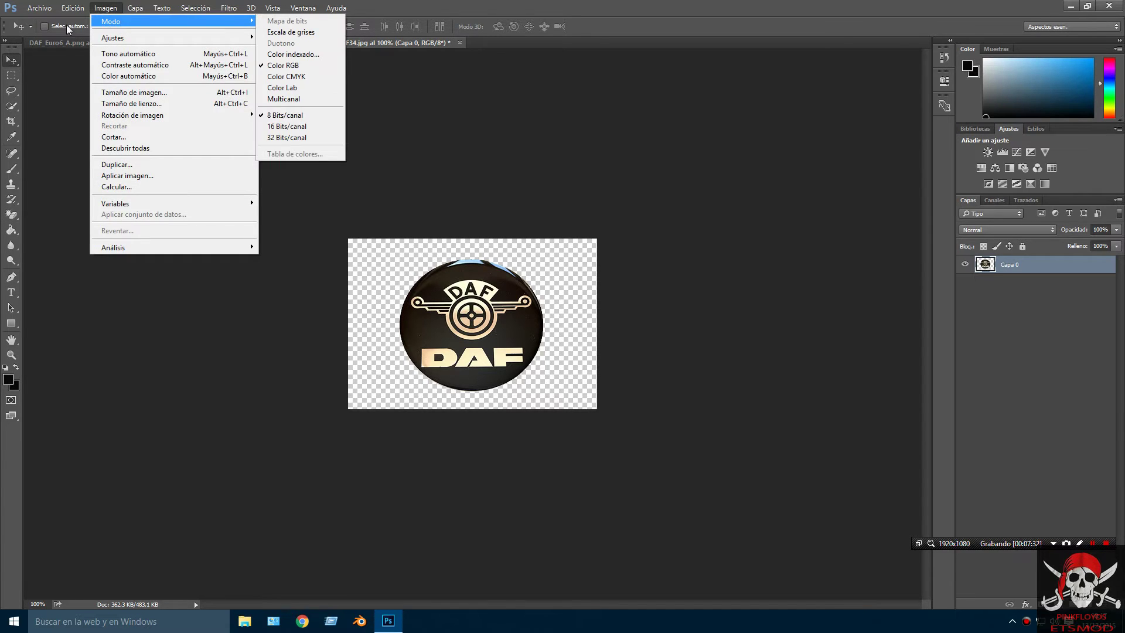
click(388, 154)
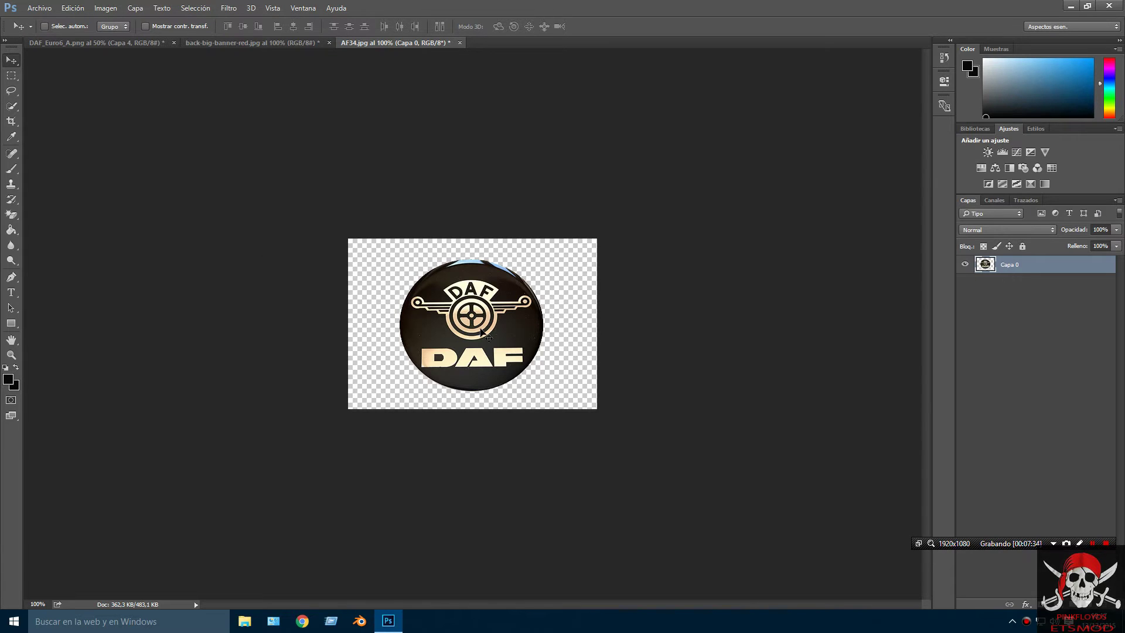
Step: Copy the DAF badge into DAF_Euro6_A, scale it down, and place it on the rear side window of the left cab side
drag(482, 333, 287, 136)
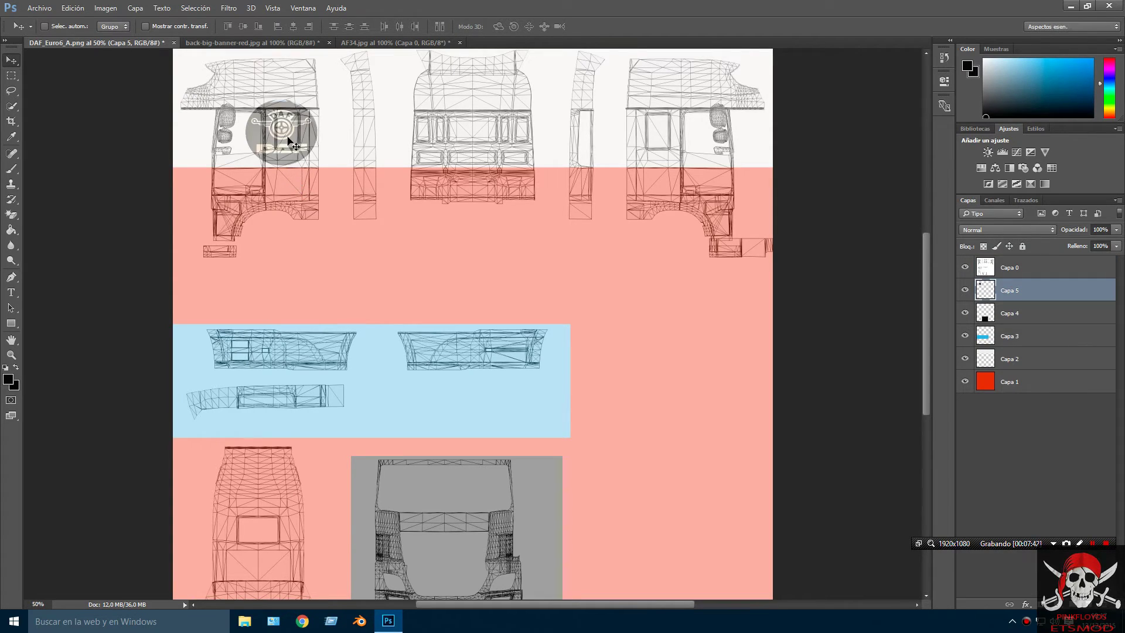
key(ctrl)
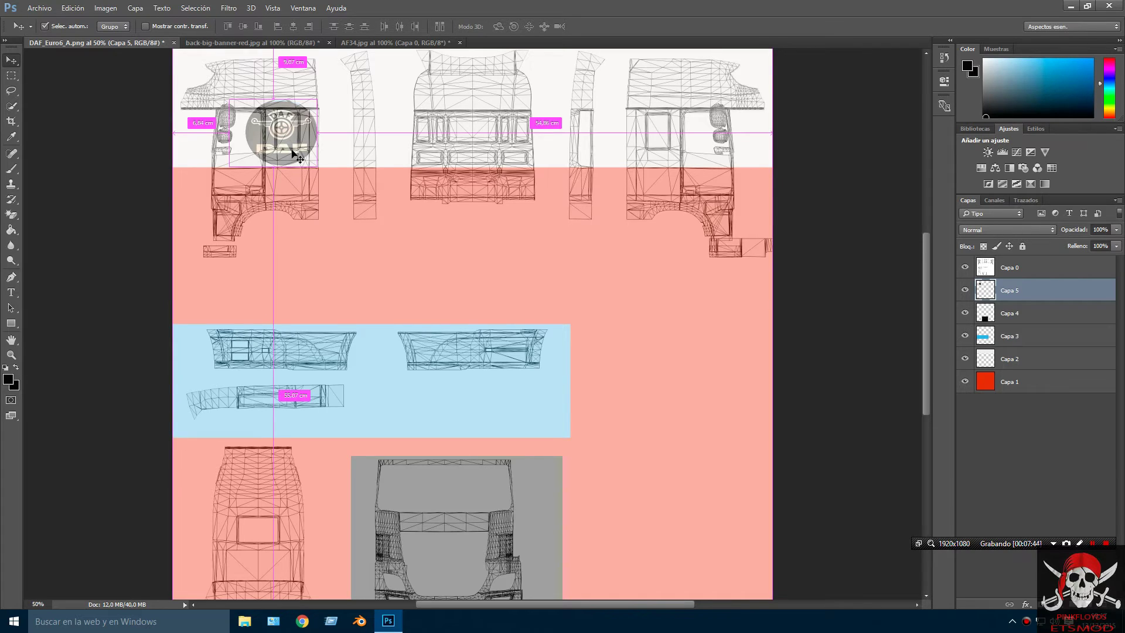
key(ctrl+t)
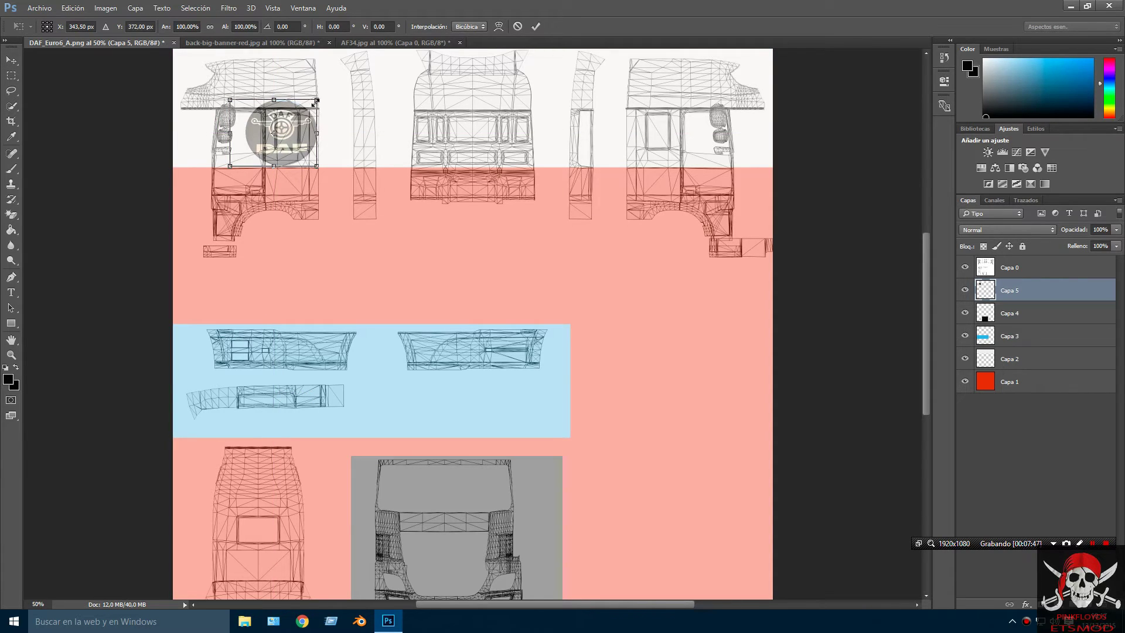
drag(317, 101, 290, 157)
key(Return)
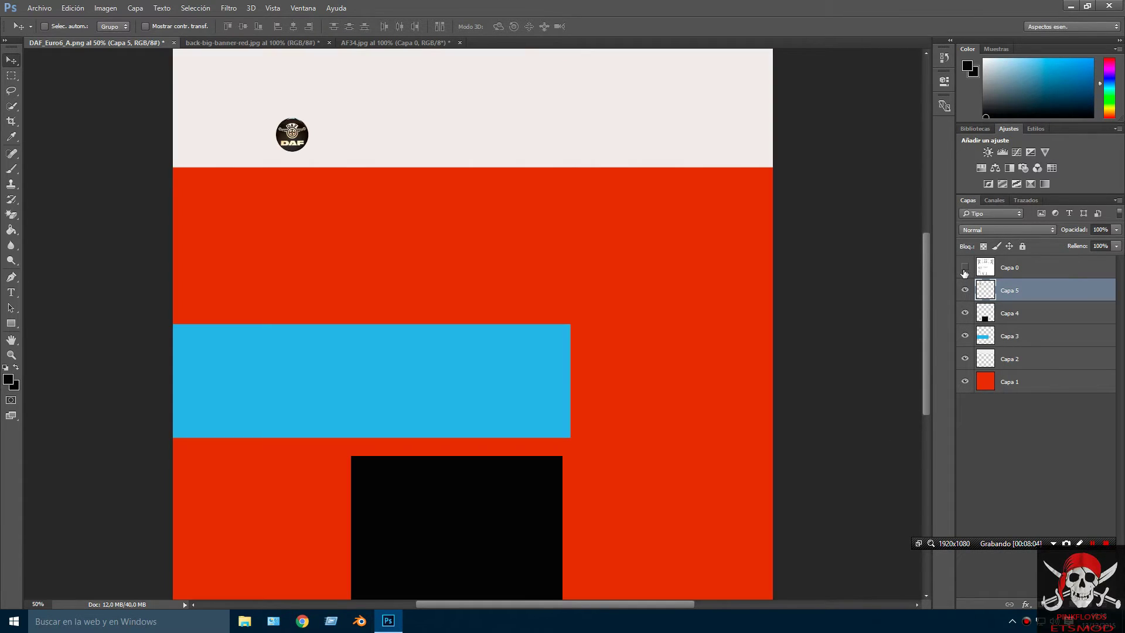
click(964, 269)
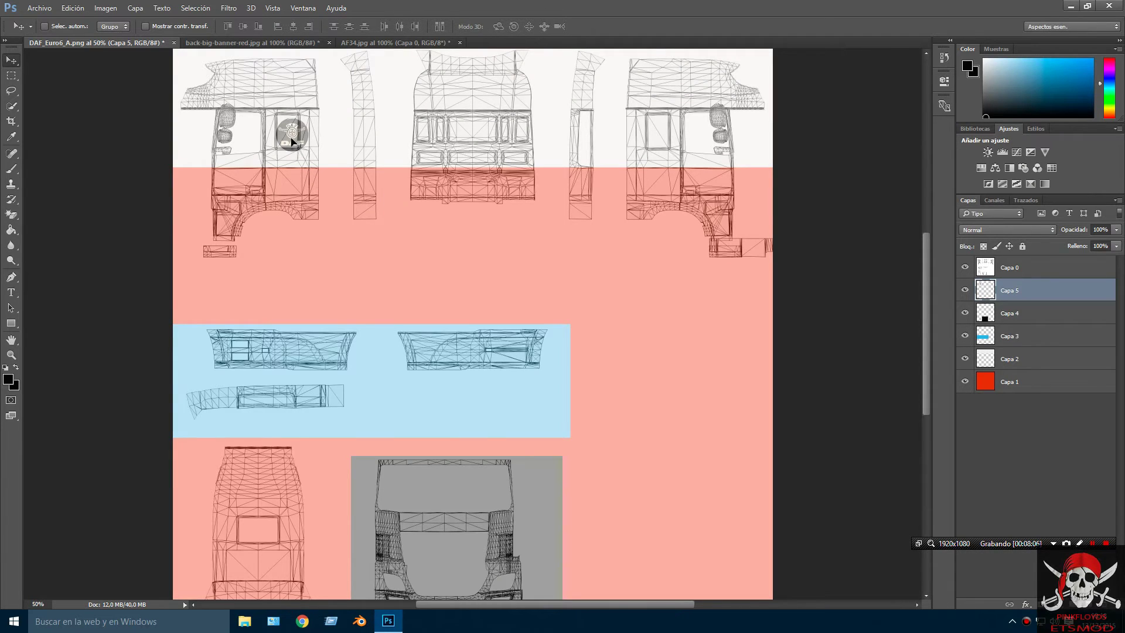
drag(291, 141, 295, 142)
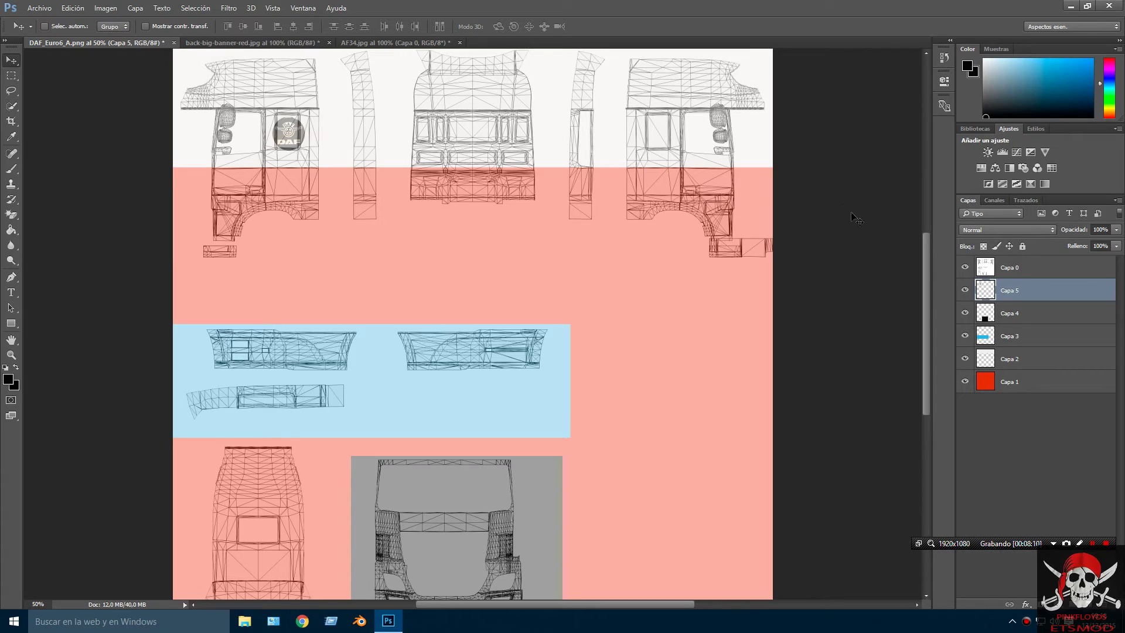
Step: Duplicate badge layer Capa 5 and align the copy at the same height on the rear side window of the right cab side
right_click(1029, 290)
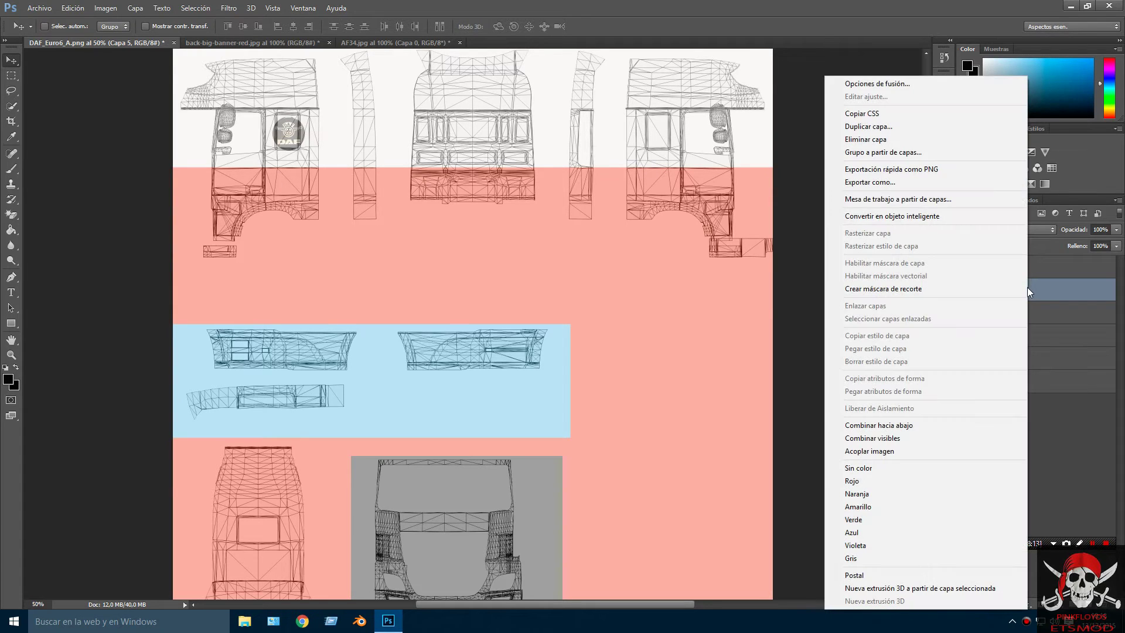
click(869, 128)
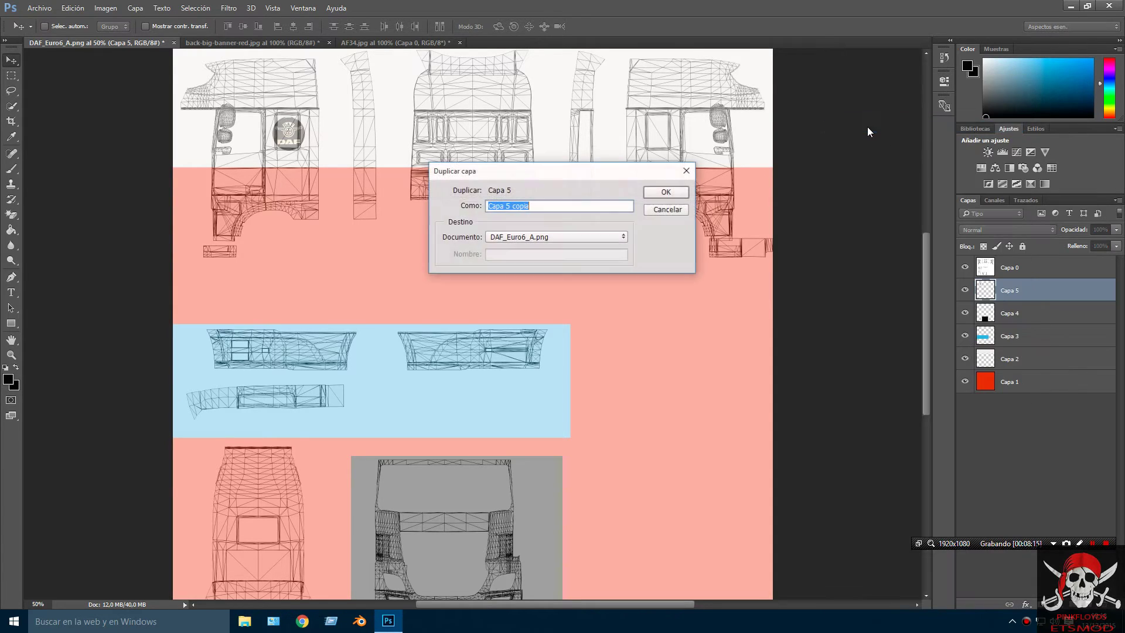
click(660, 193)
drag(309, 141, 660, 141)
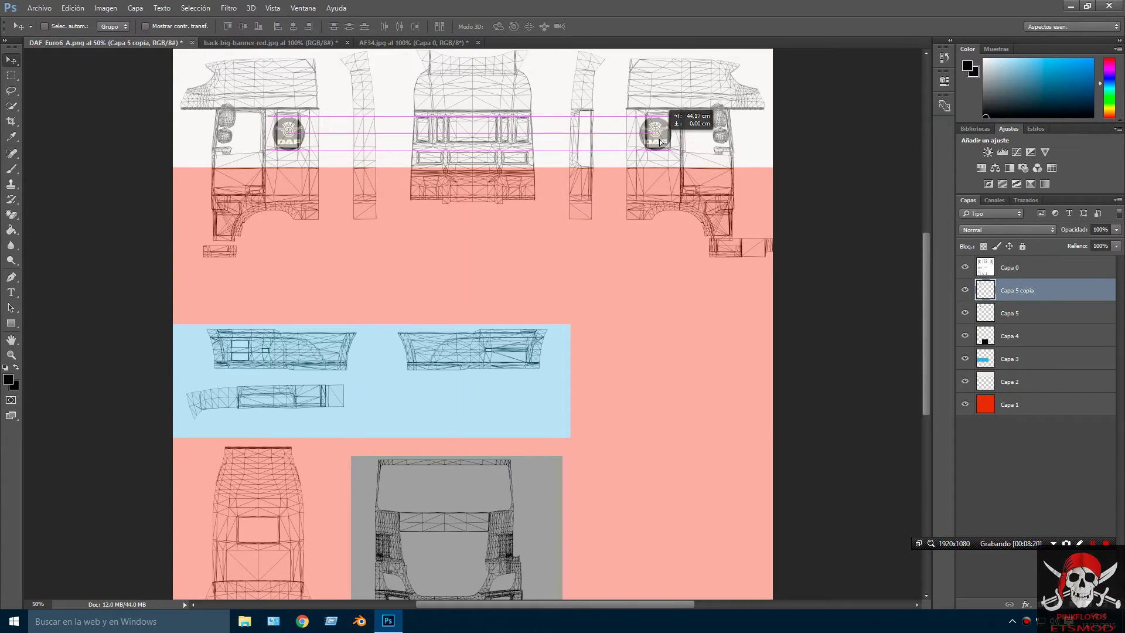
drag(660, 142, 660, 141)
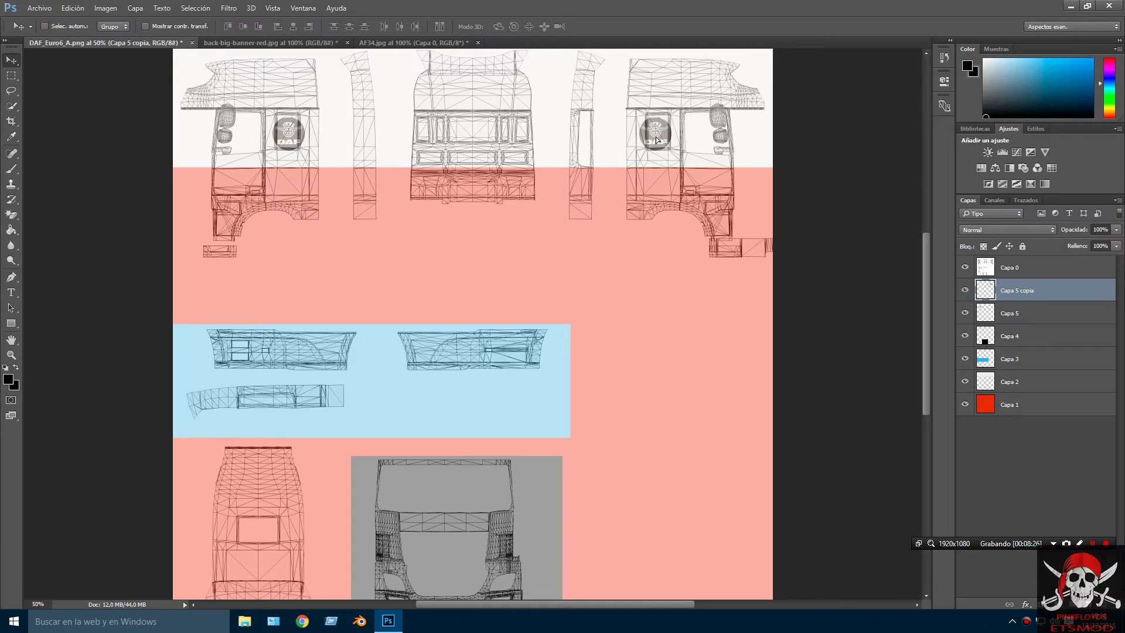
drag(656, 140, 658, 140)
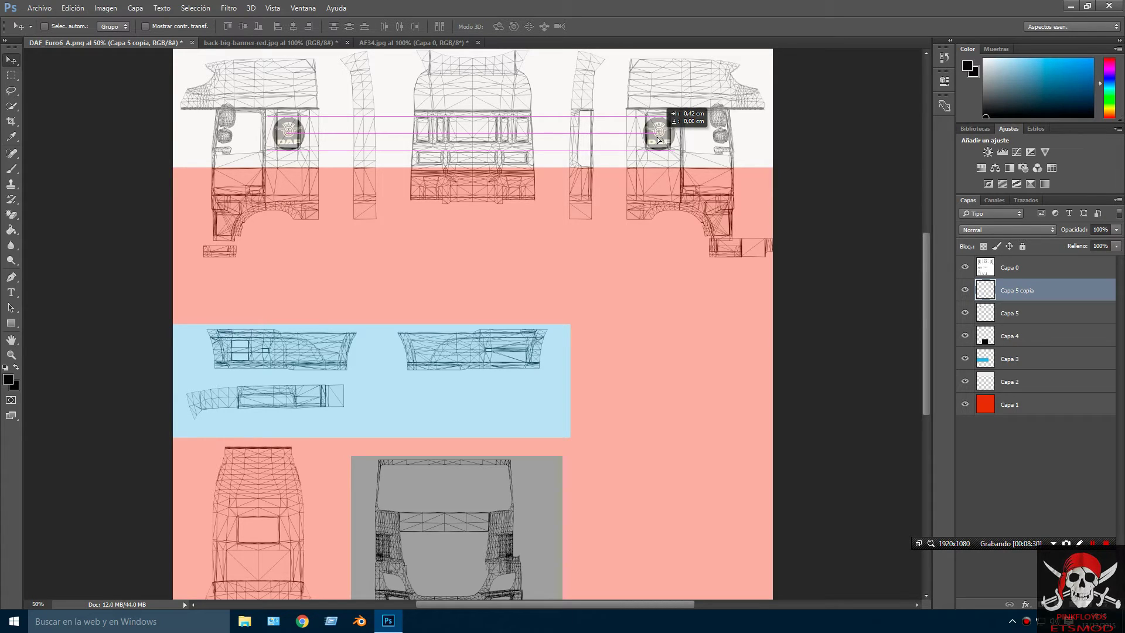
drag(658, 140, 657, 141)
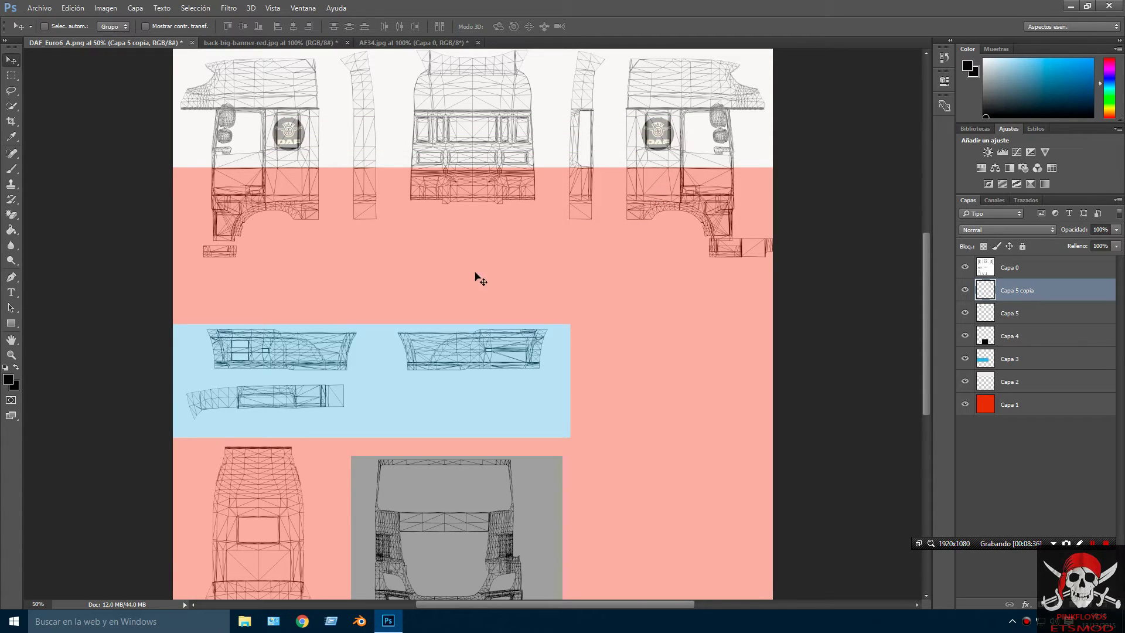
Step: Open the image tribal_sticker_daf_oud-zwart_-trib.02 from the "imagenes para skines" folder
scroll(925, 274, down, 3)
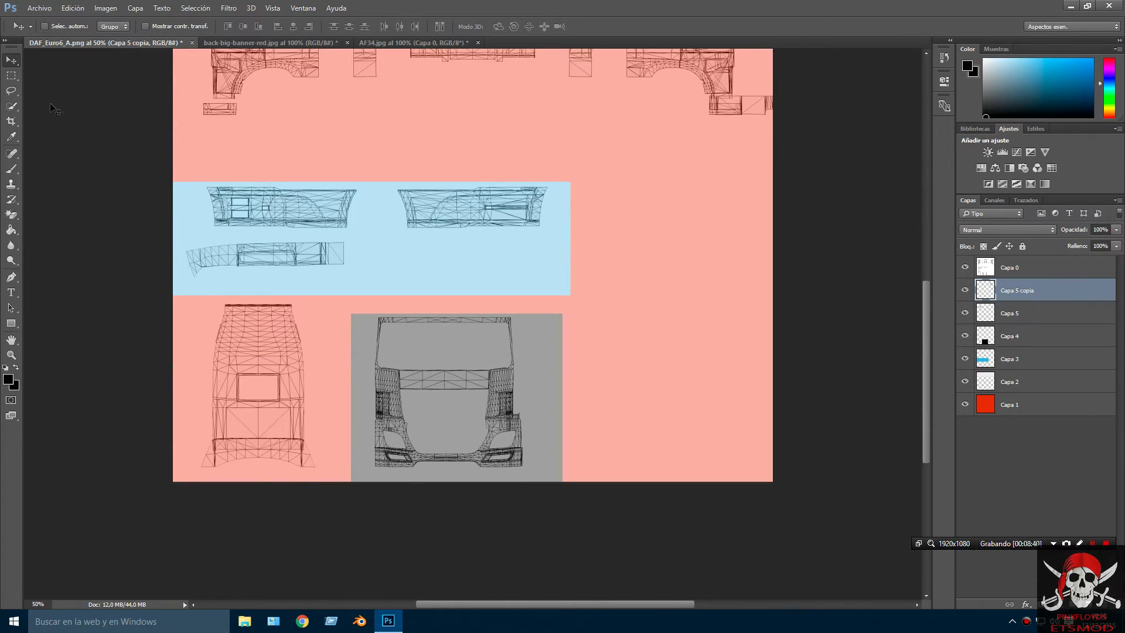
click(40, 8)
click(41, 33)
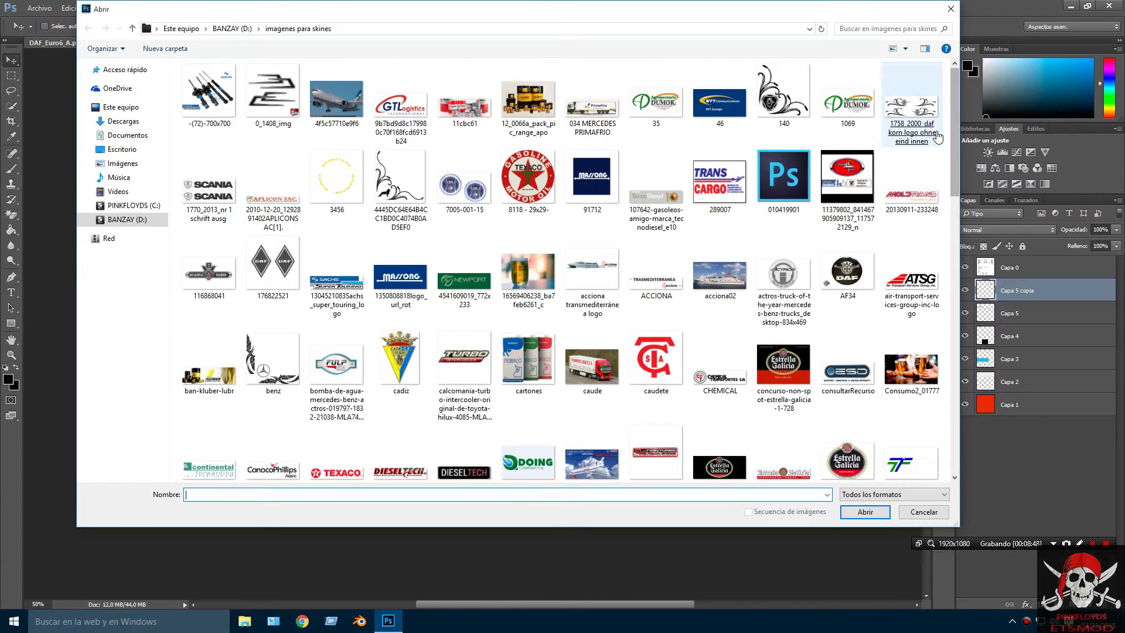
drag(957, 115, 949, 271)
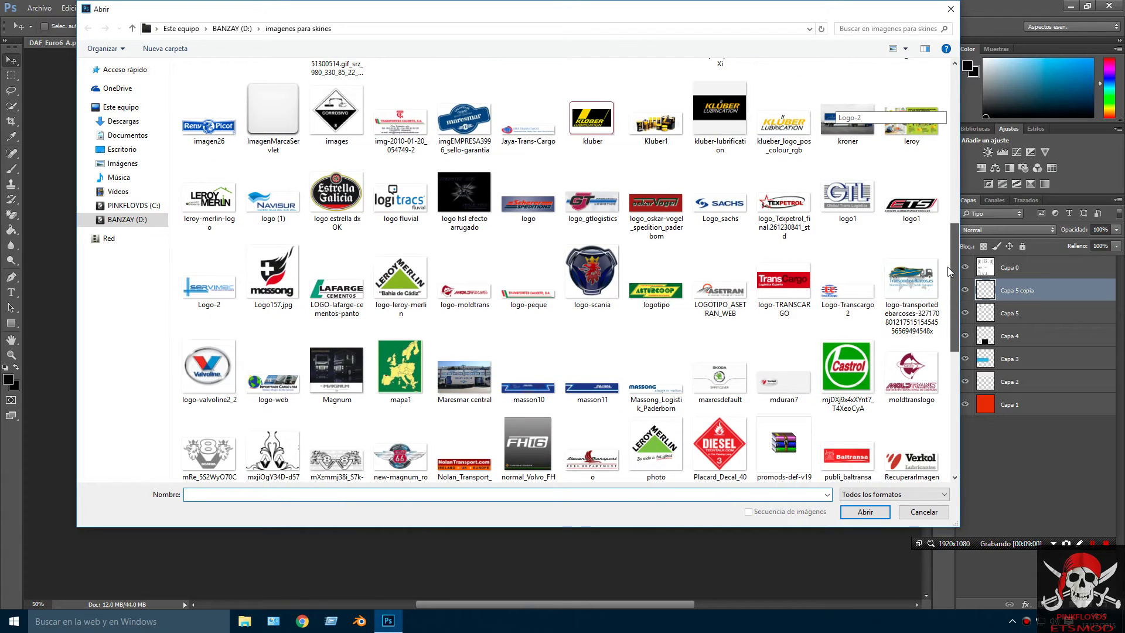
drag(949, 269, 947, 337)
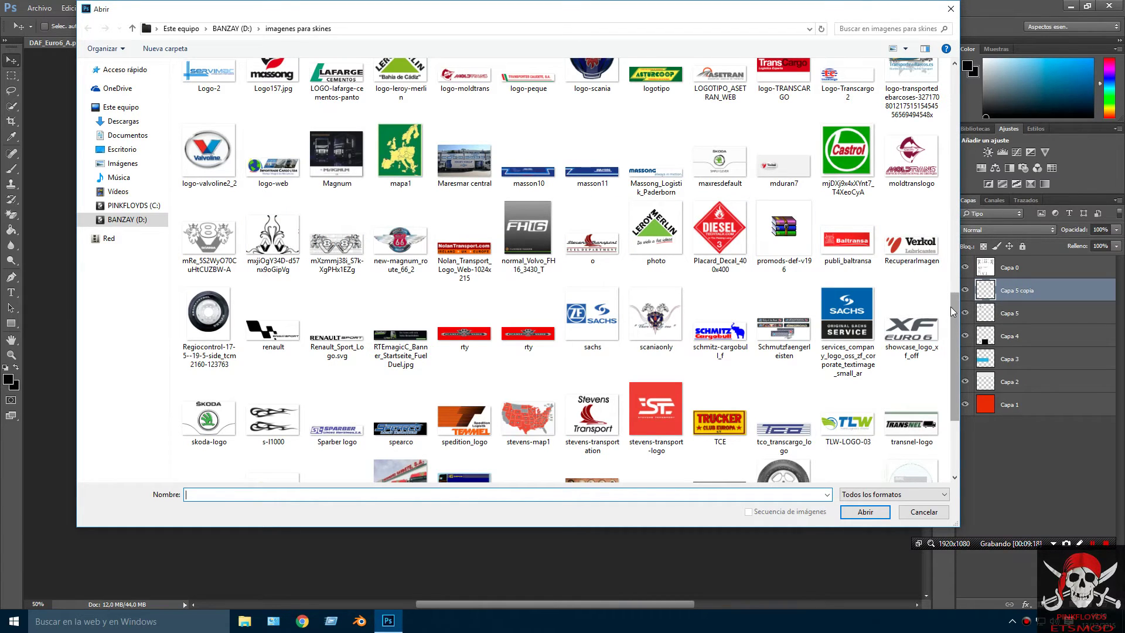
drag(951, 301, 958, 338)
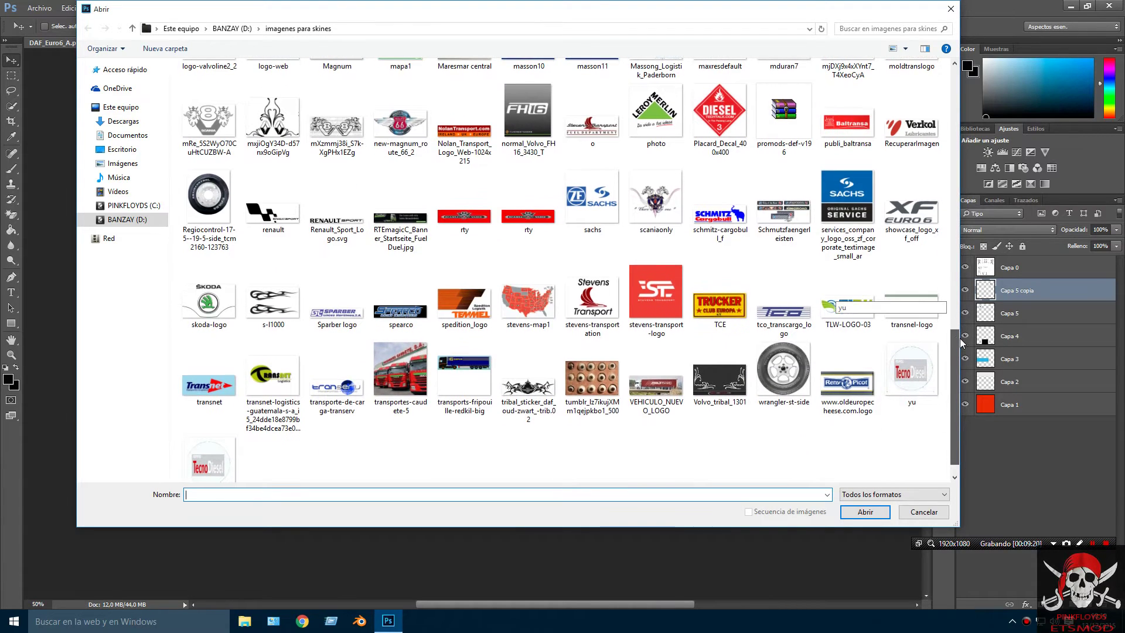
double_click(527, 389)
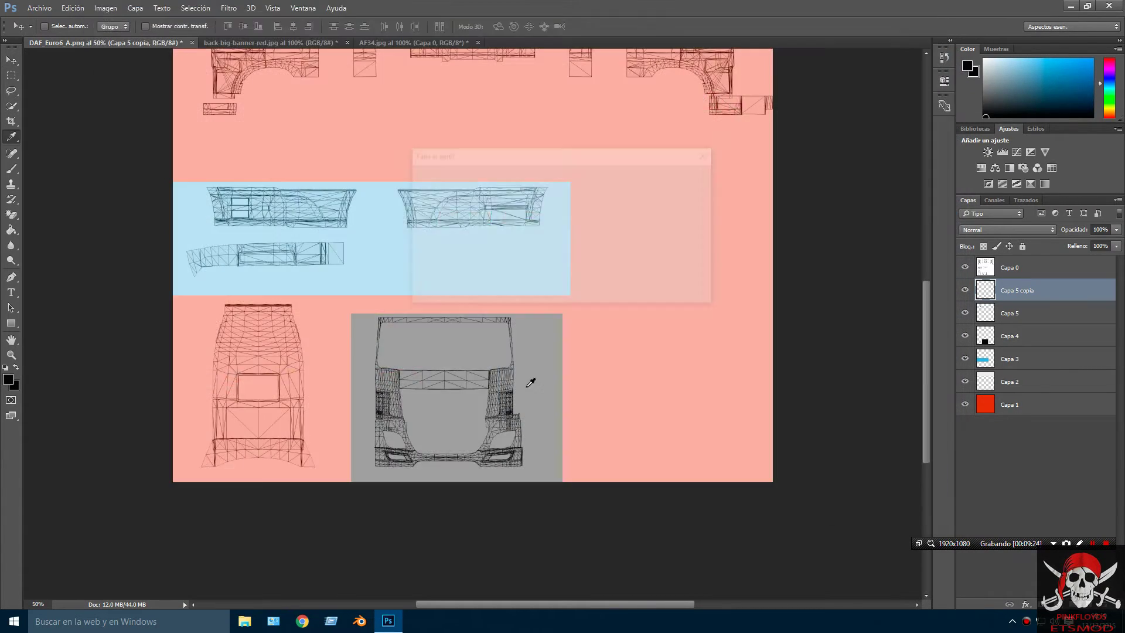
click(642, 291)
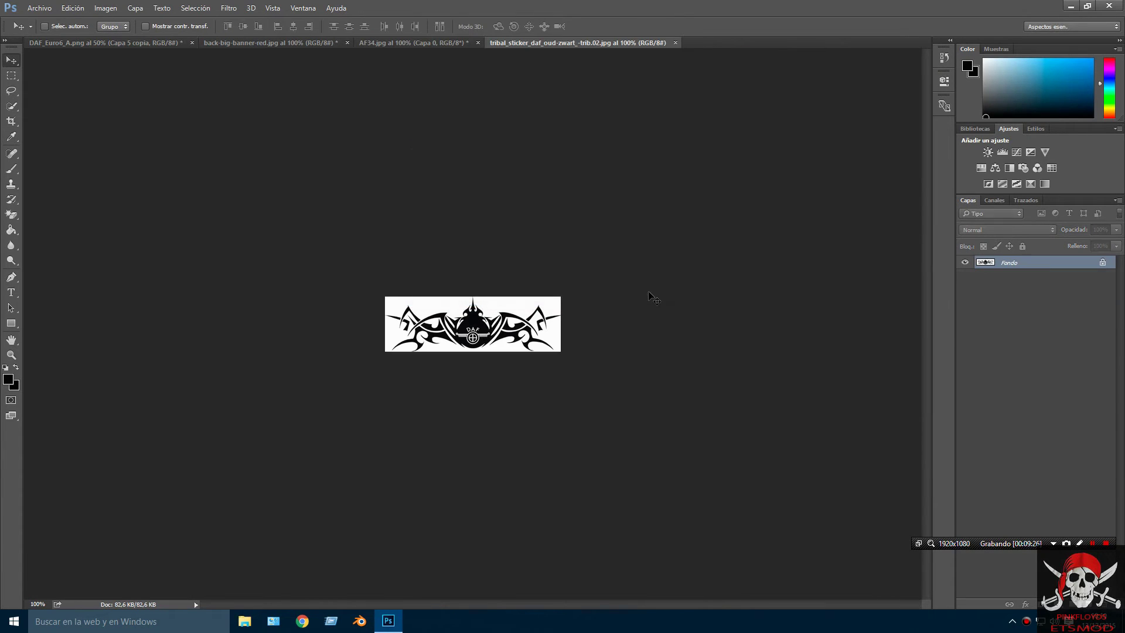
Step: Erase the white background around the tribal DAF sticker with the Magic Eraser, on both halves and along the lower edge
click(12, 214)
click(434, 300)
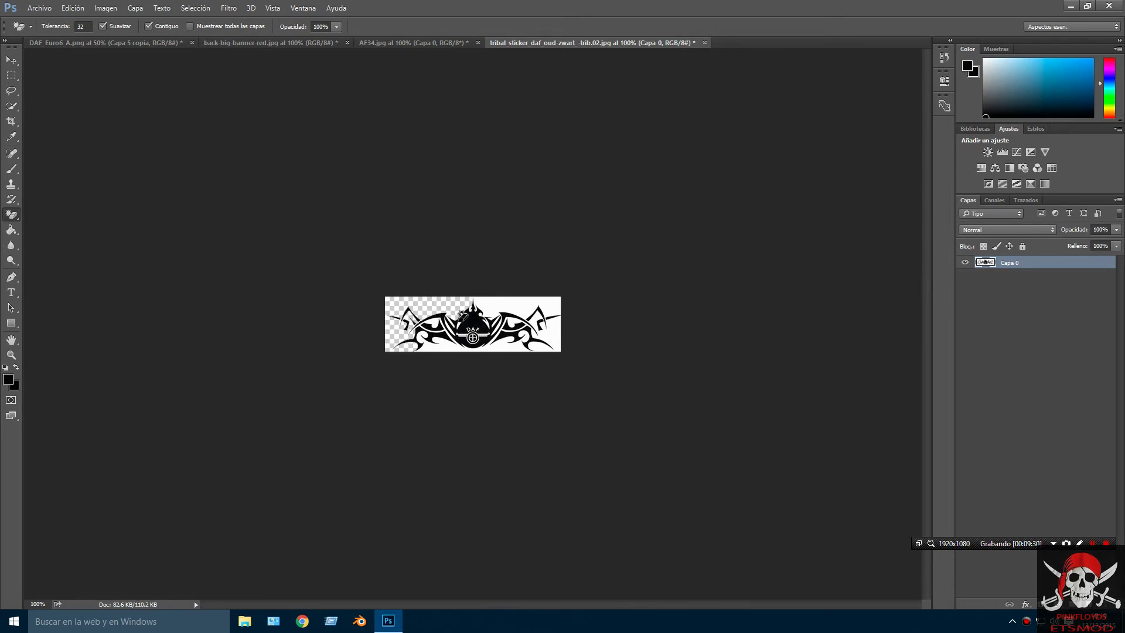
click(505, 304)
click(538, 339)
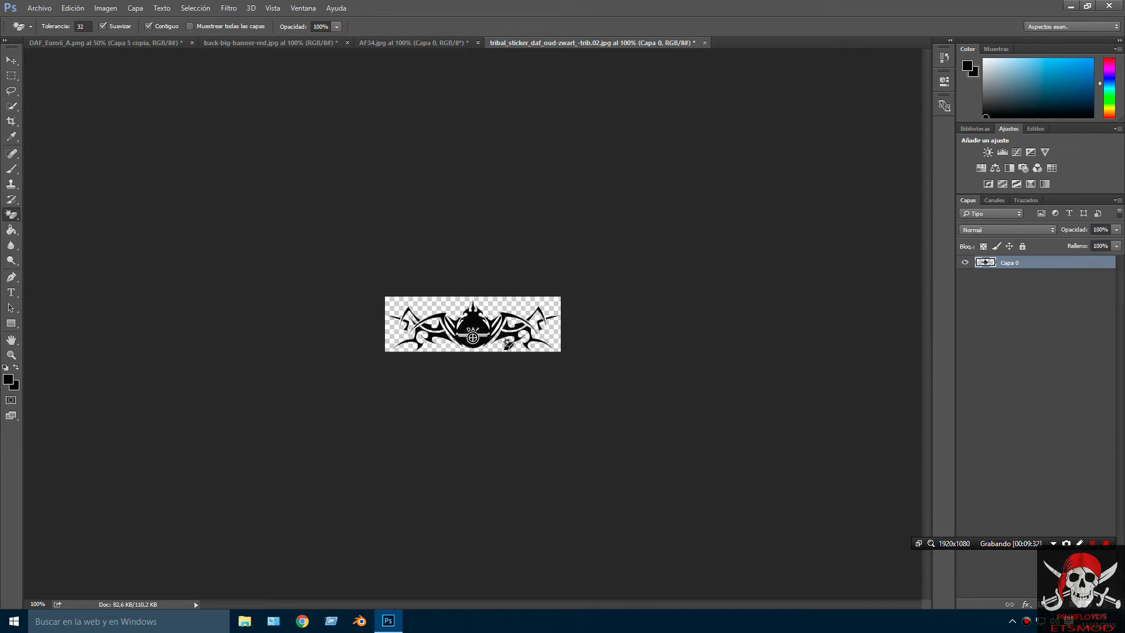
click(12, 61)
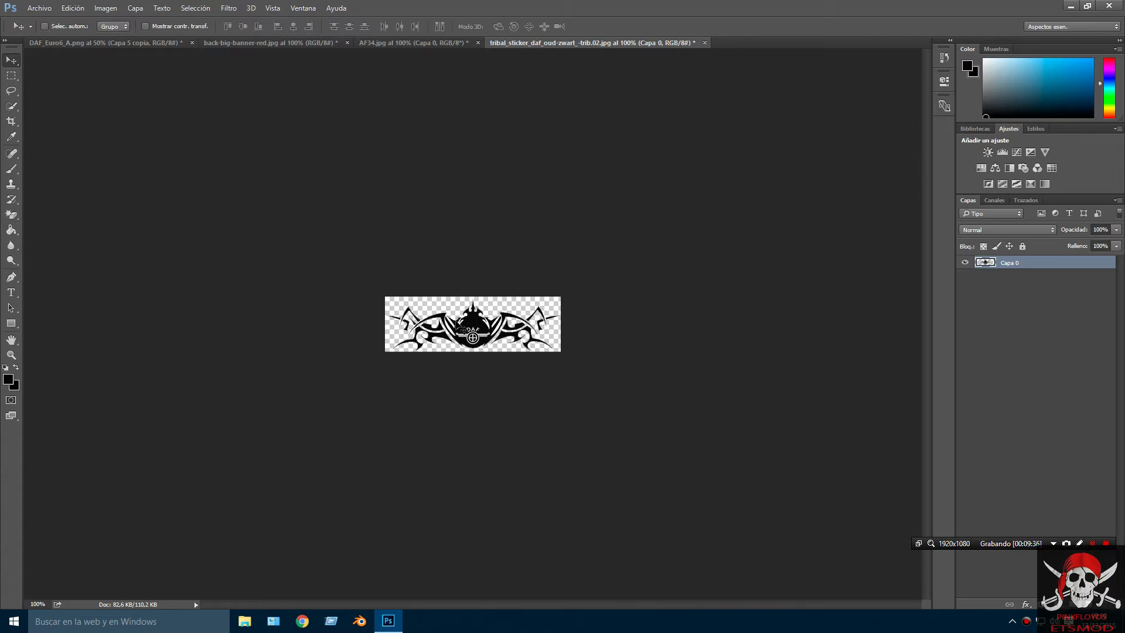
drag(477, 330, 391, 357)
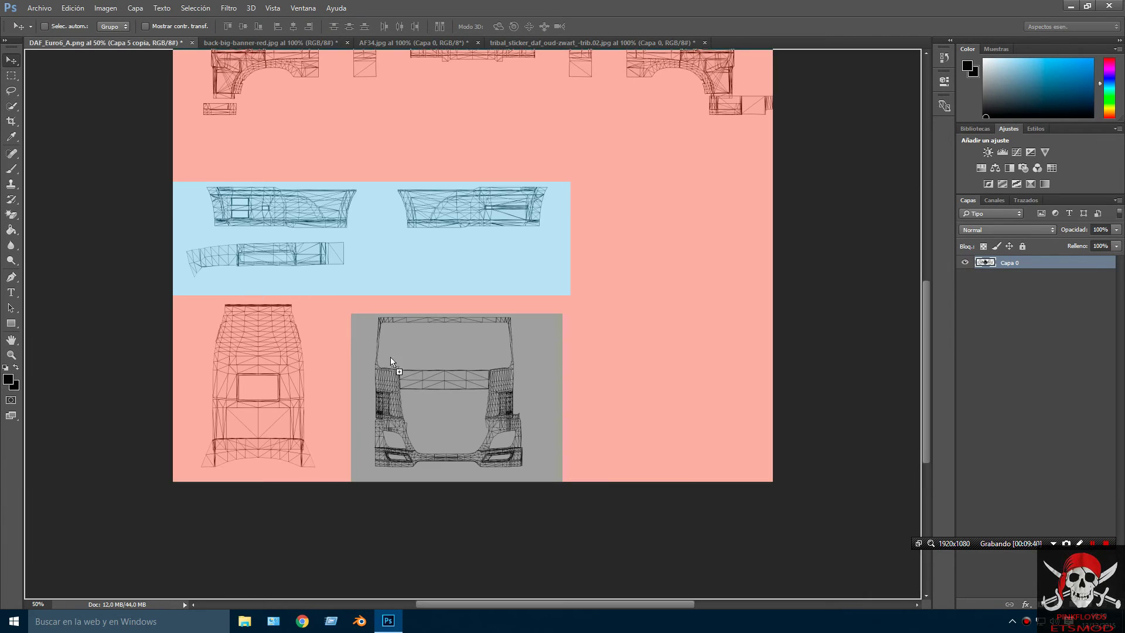
drag(457, 285, 131, 48)
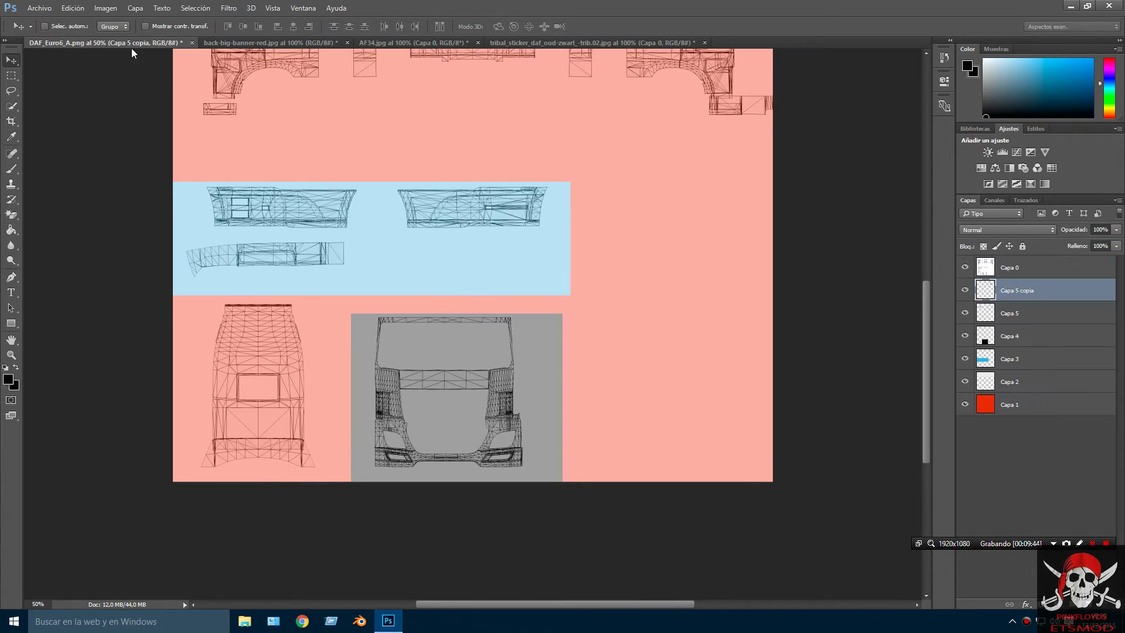
click(584, 40)
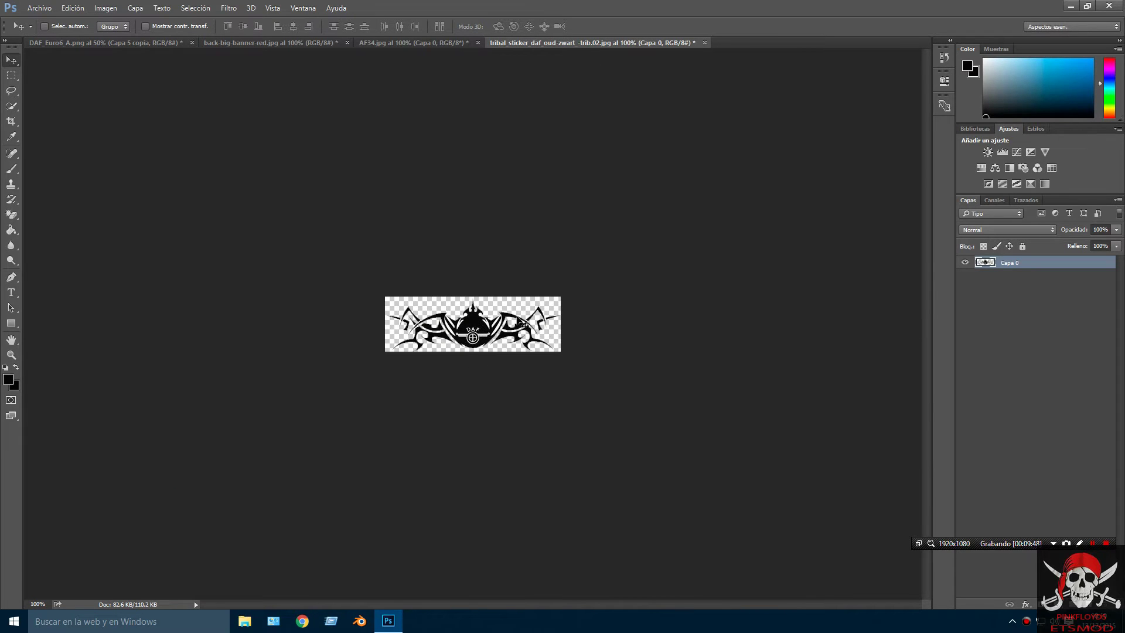
Step: Set both the foreground and background colours to the yellow-orange fabe08
scroll(523, 324, up, 3)
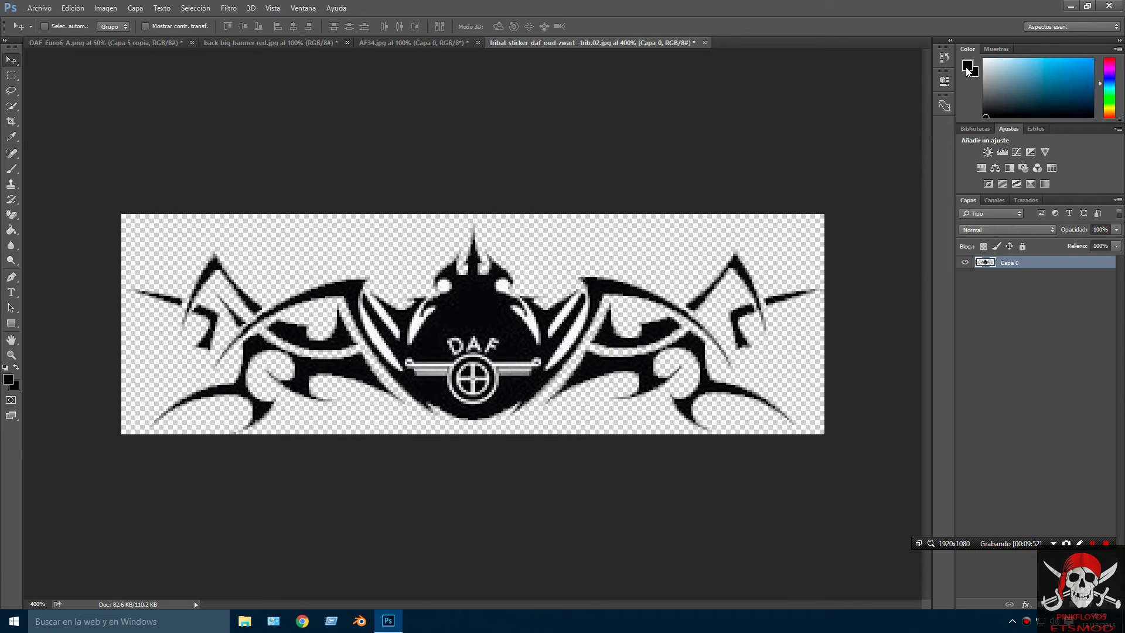
click(967, 68)
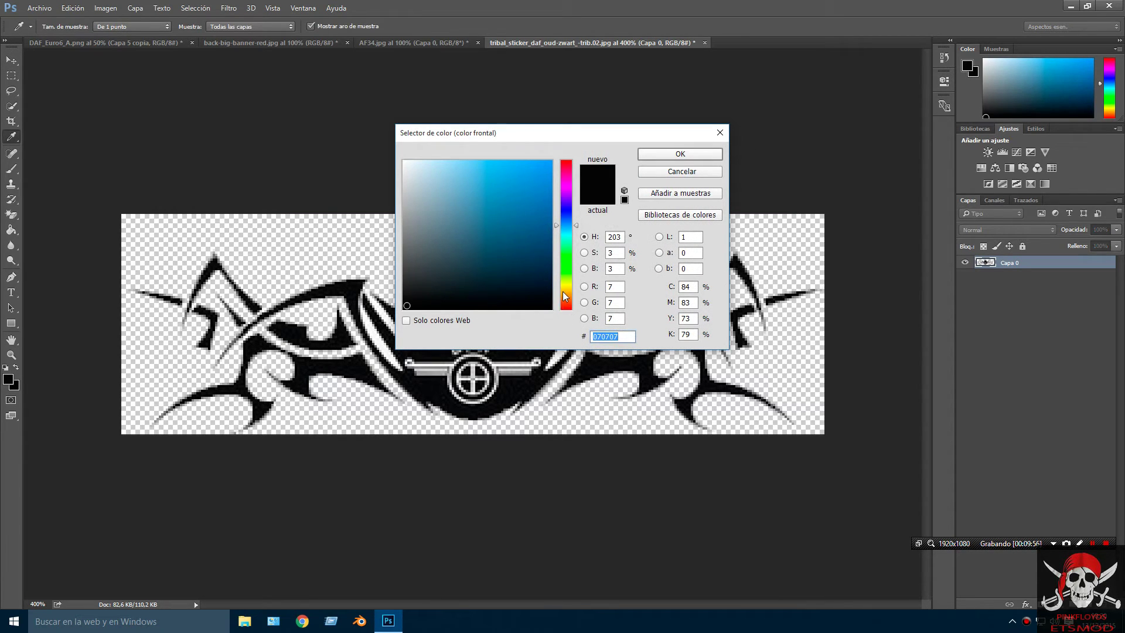
click(564, 291)
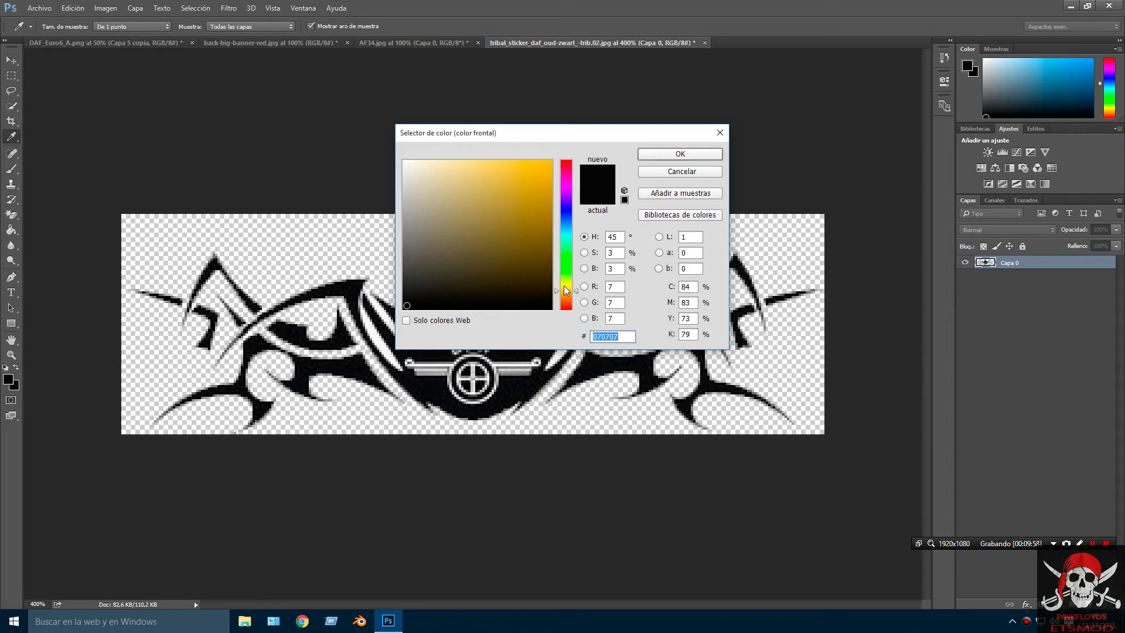
click(547, 164)
click(676, 155)
key(v)
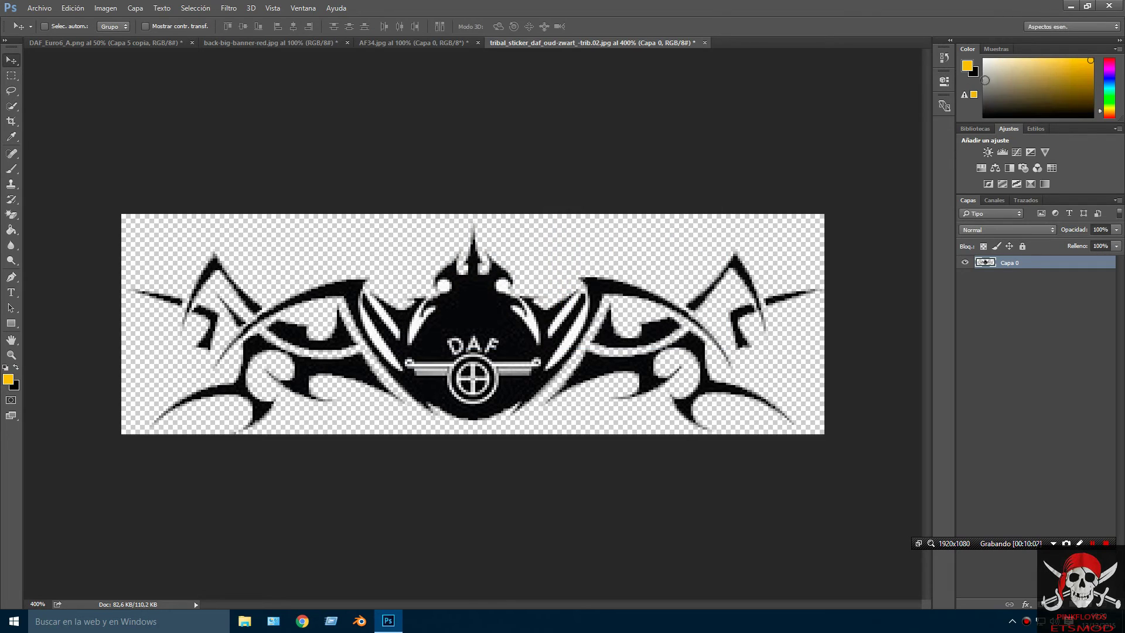
double_click(976, 72)
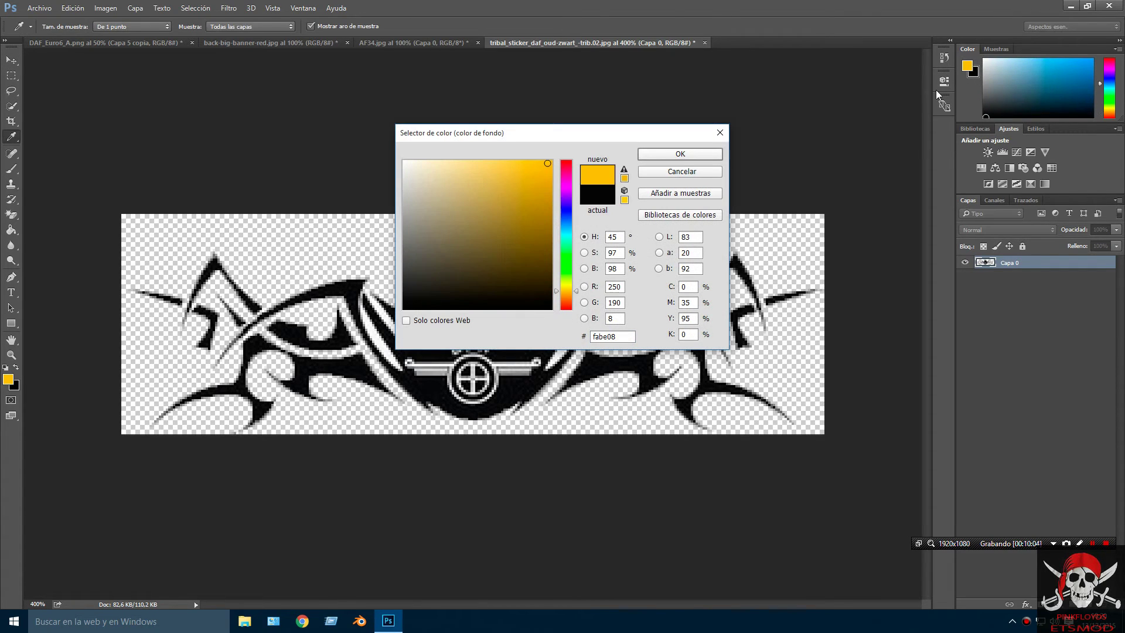
click(701, 153)
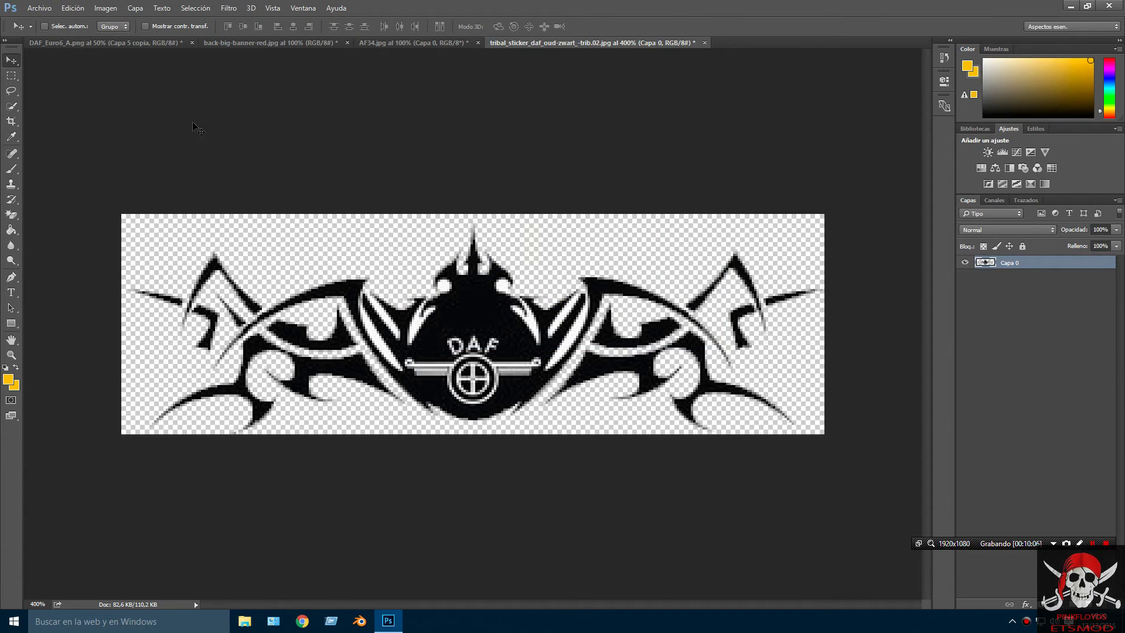
Step: Fill the sticker's central shield and all black tribal shapes of the left wing with yellow-orange using the Paint Bucket
click(10, 229)
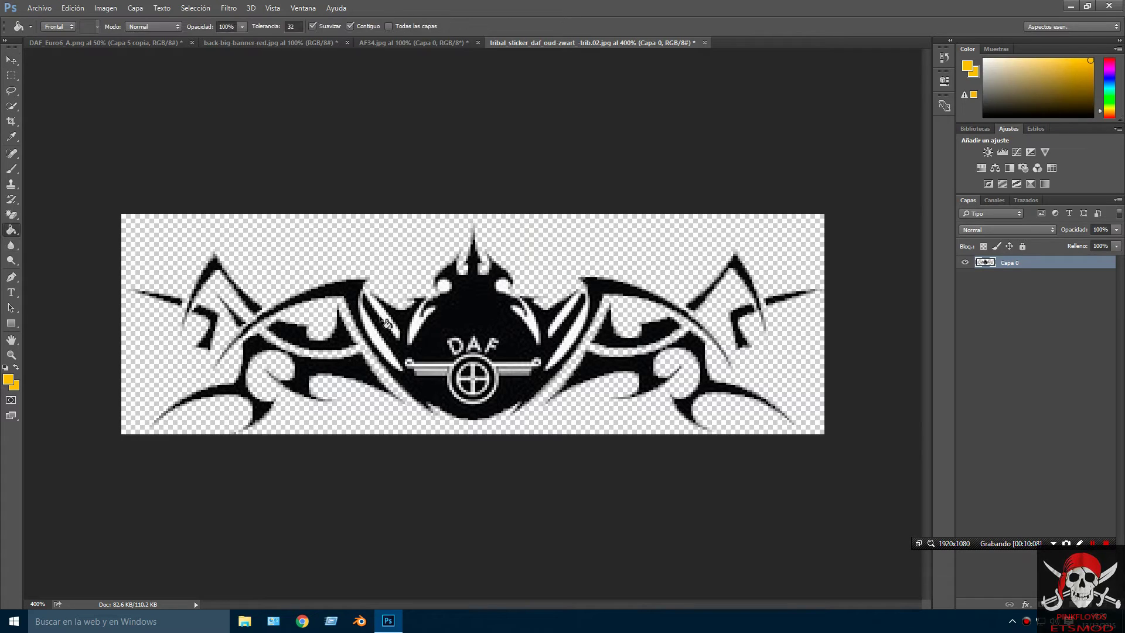
click(481, 318)
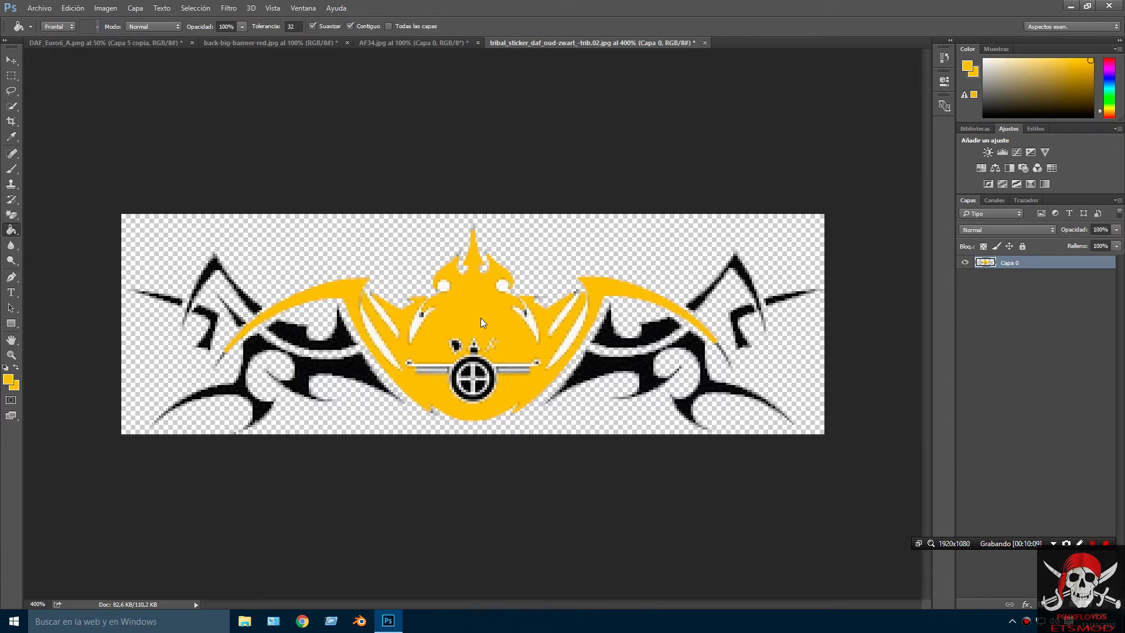
click(320, 373)
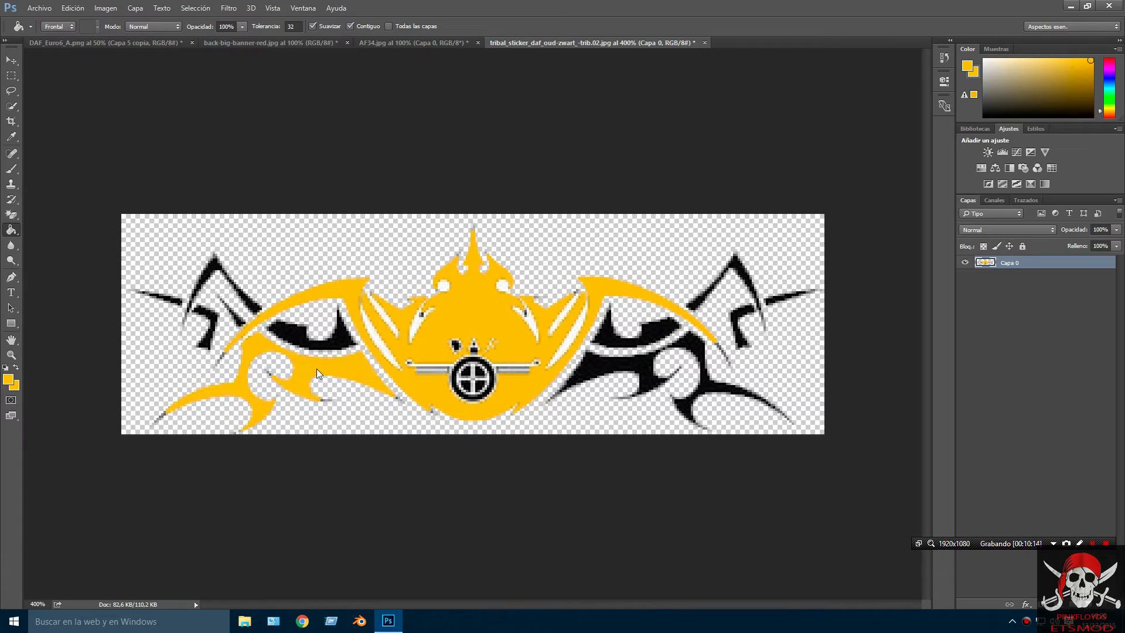
click(301, 342)
click(218, 274)
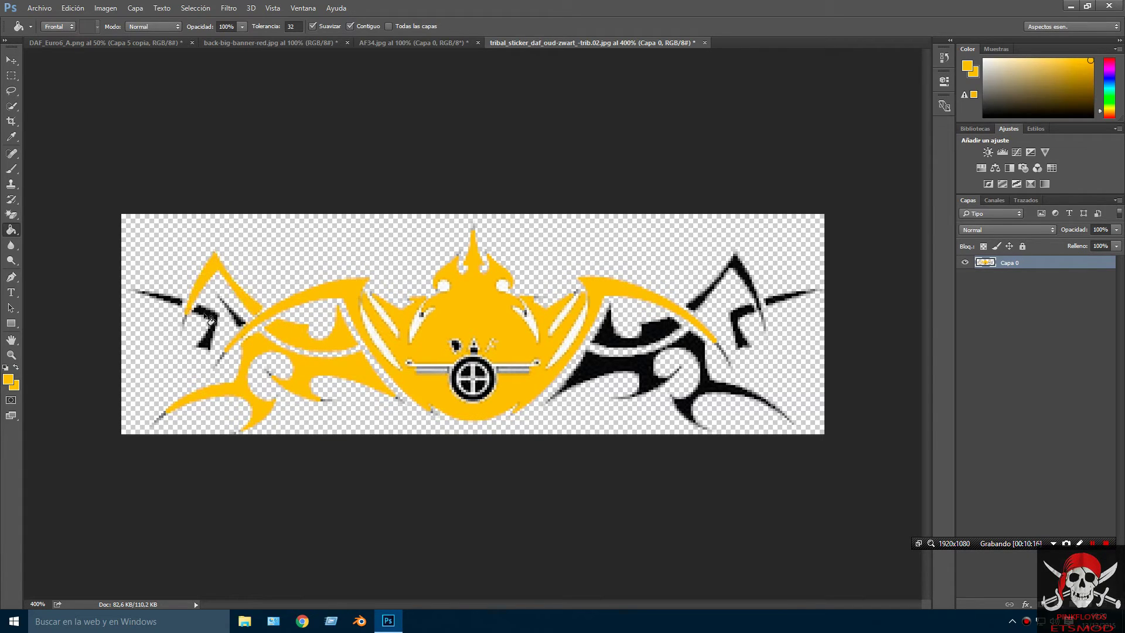
click(214, 341)
click(171, 300)
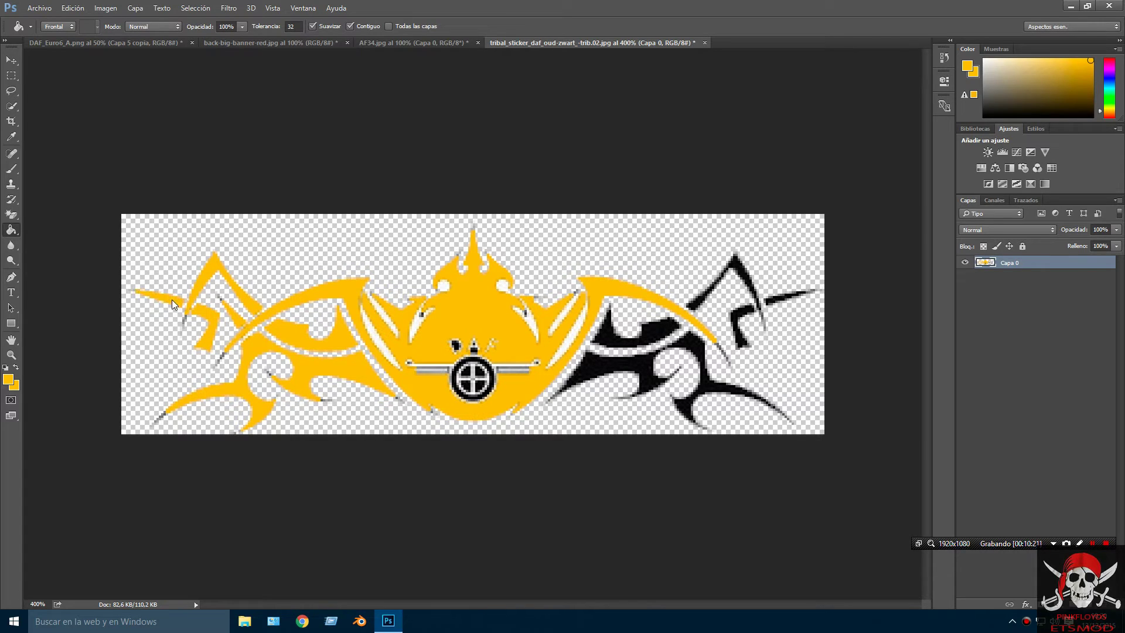
Step: Fill the remaining black tribal shapes of the sticker's right wing with the same yellow-orange
click(613, 339)
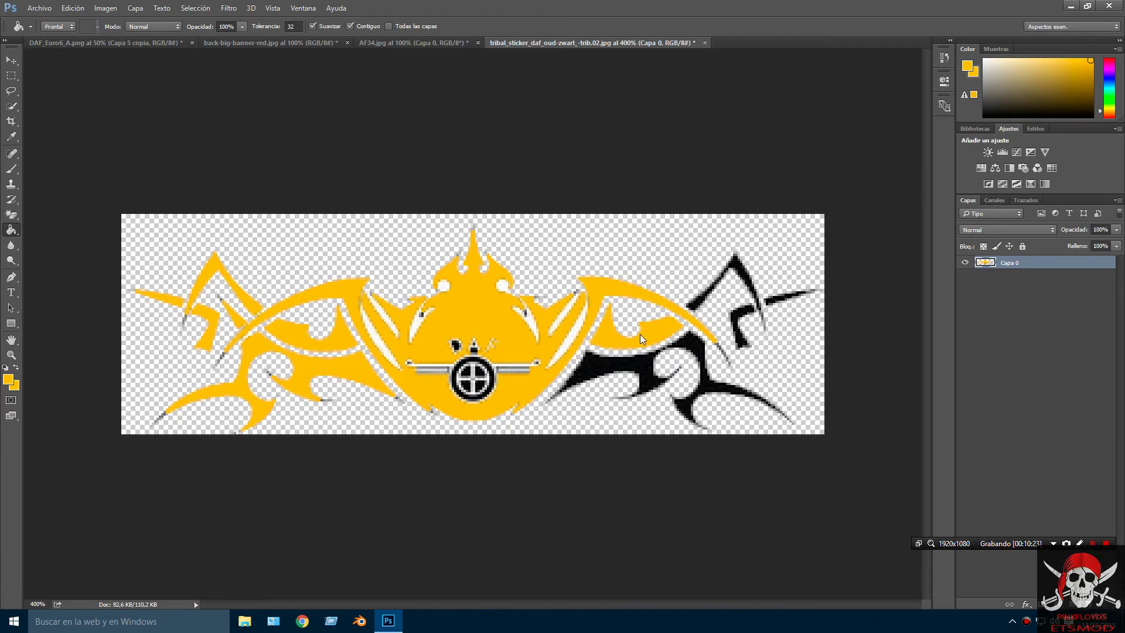
click(744, 276)
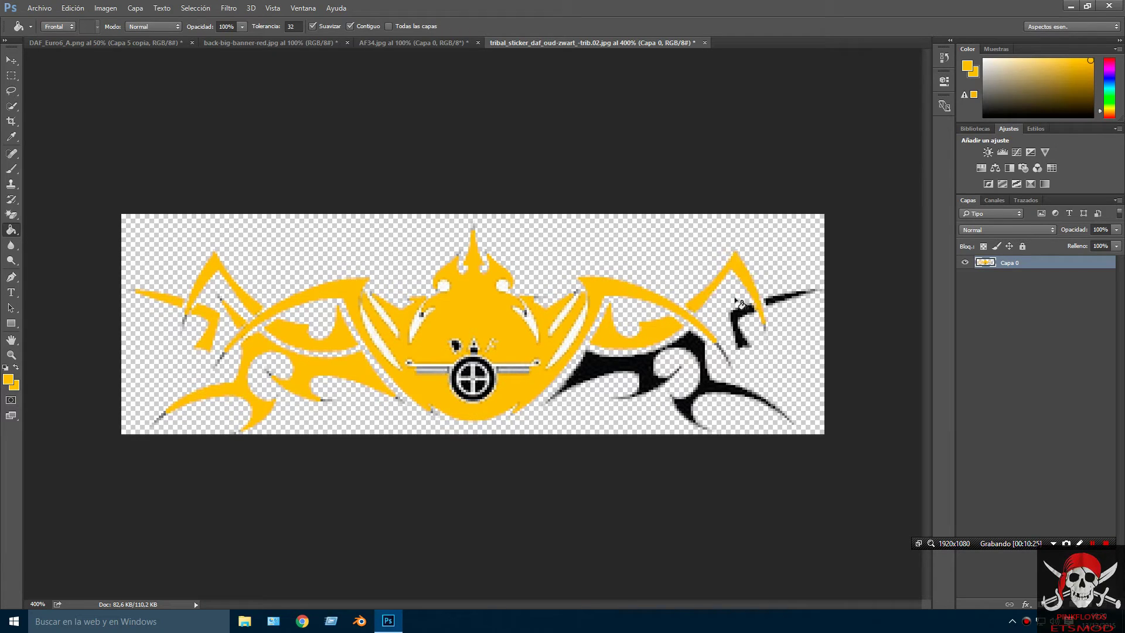
click(783, 300)
click(719, 389)
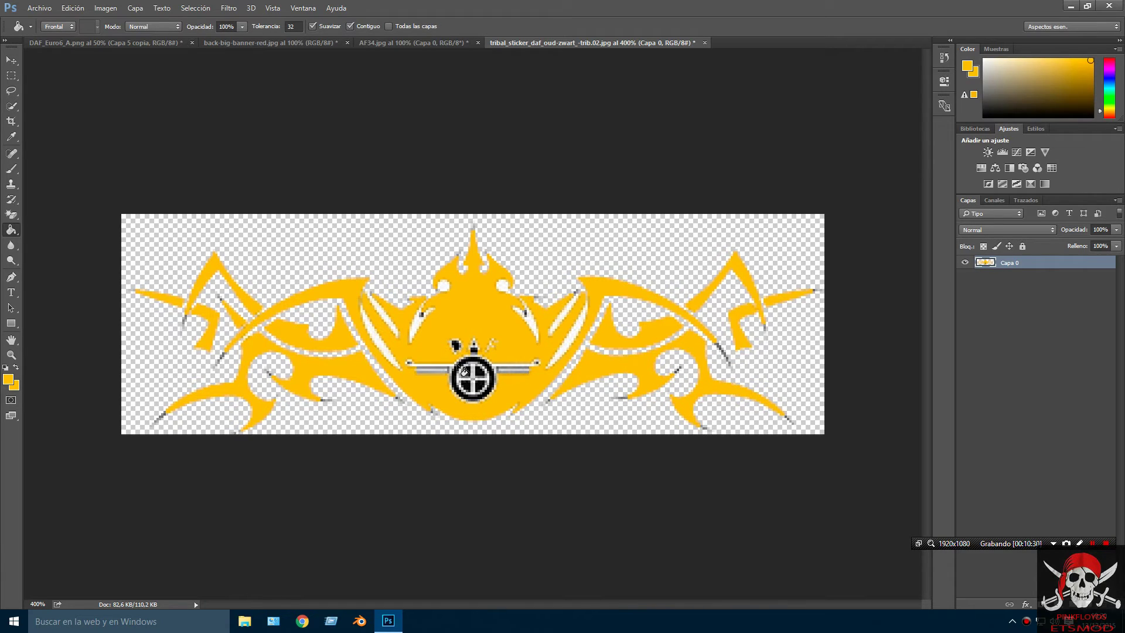
Step: Fill the black ring and the four inner quarters of the round emblem with yellow-orange
click(460, 366)
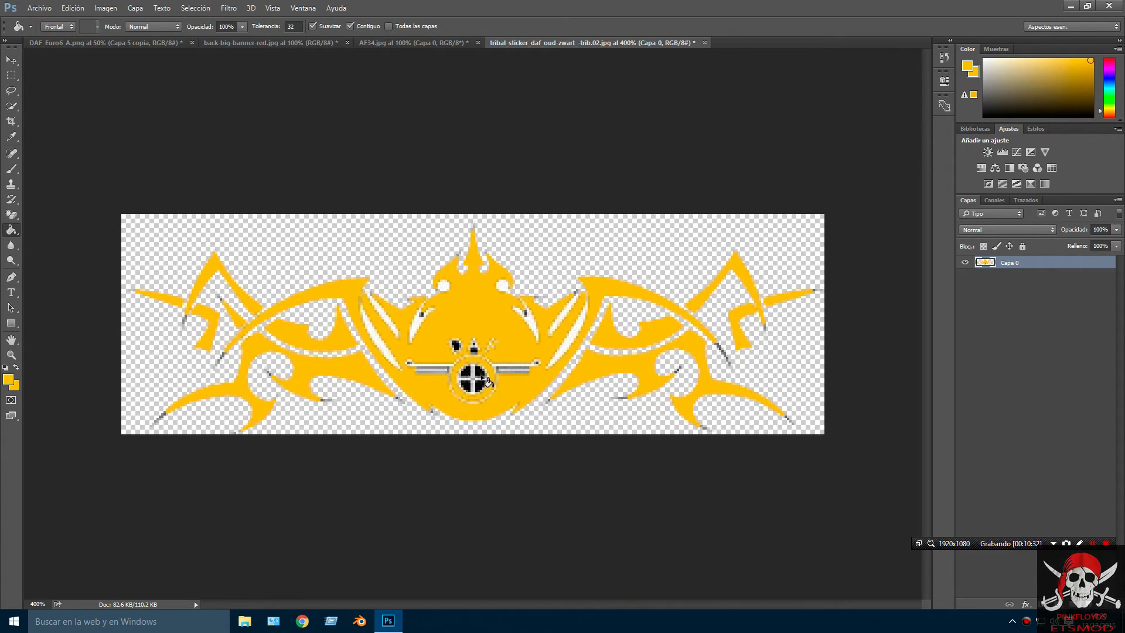
click(479, 372)
click(466, 386)
click(480, 387)
click(466, 372)
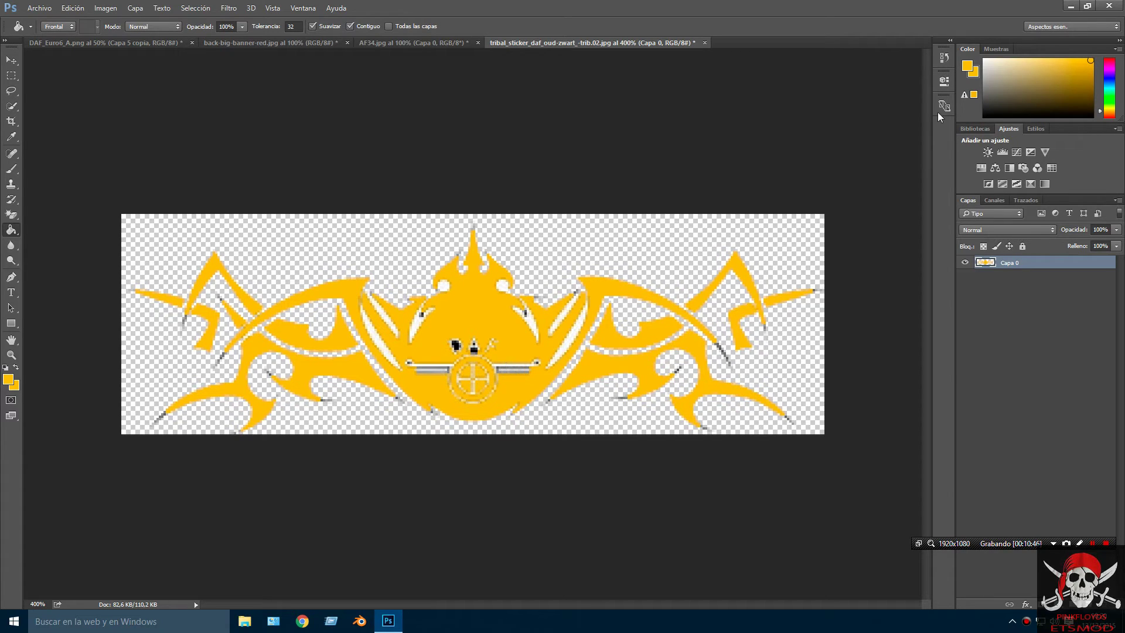
Step: Change both the foreground and background colours to the red fa1308
click(967, 68)
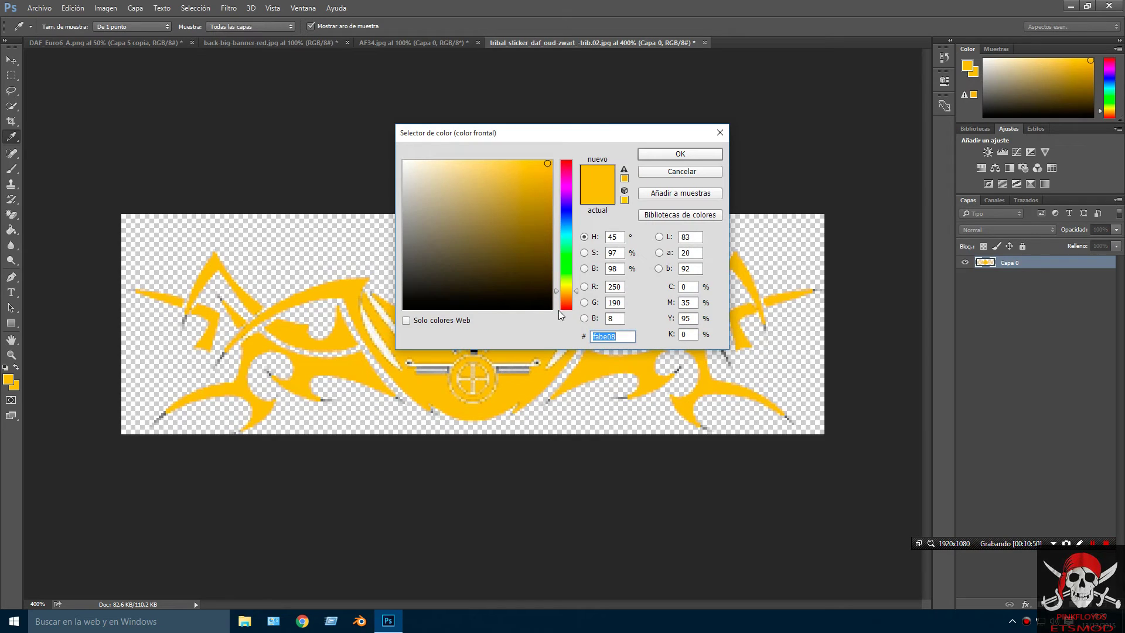
click(562, 309)
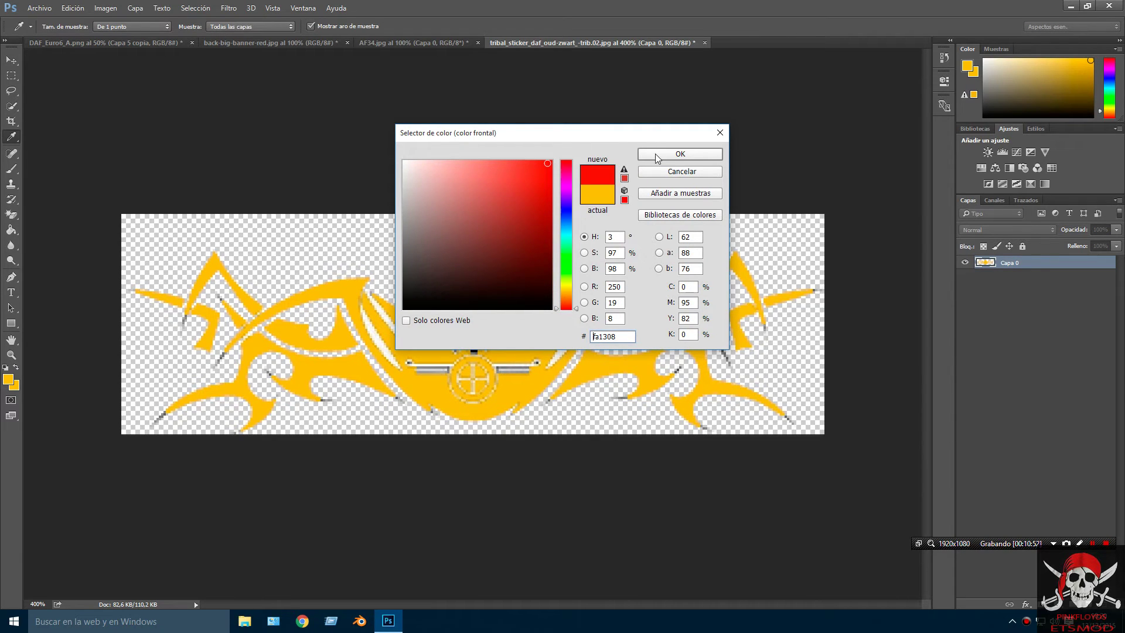
click(655, 154)
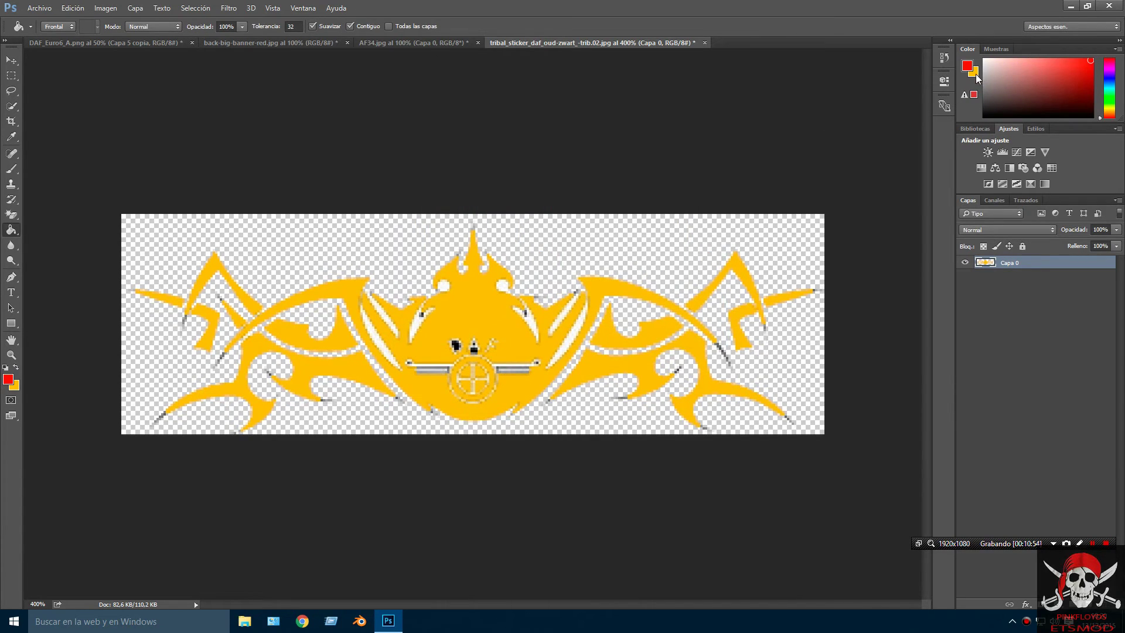
double_click(975, 74)
click(698, 156)
Step: Fill the horizontal bars, ring and cross of the round emblem at the sticker's centre with red
click(505, 364)
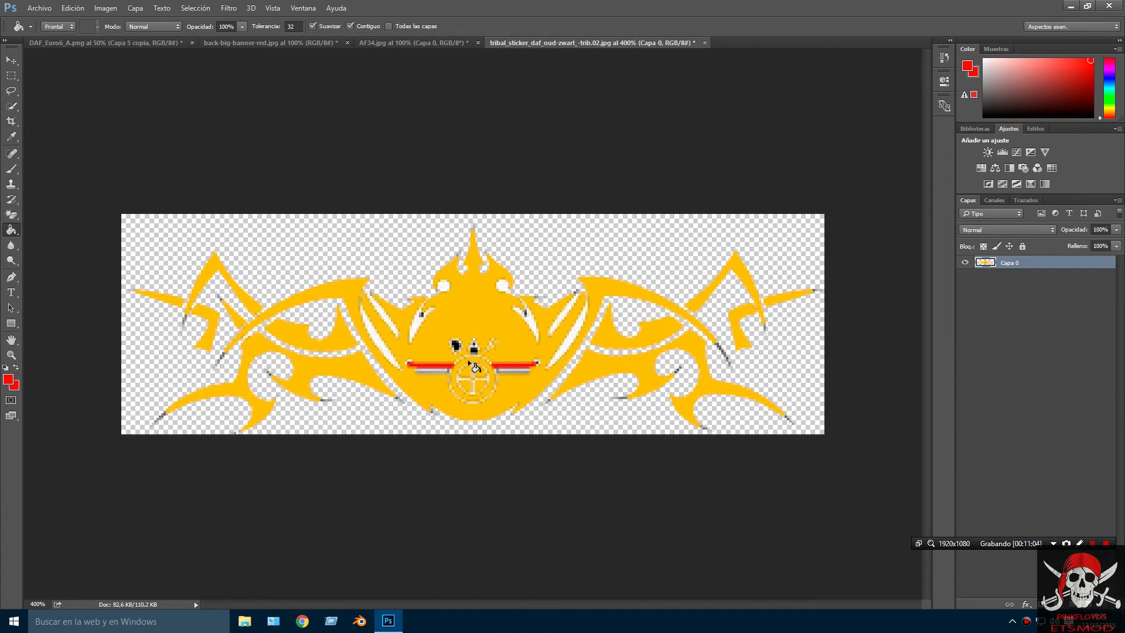
click(469, 361)
click(474, 376)
click(481, 377)
click(479, 384)
click(469, 382)
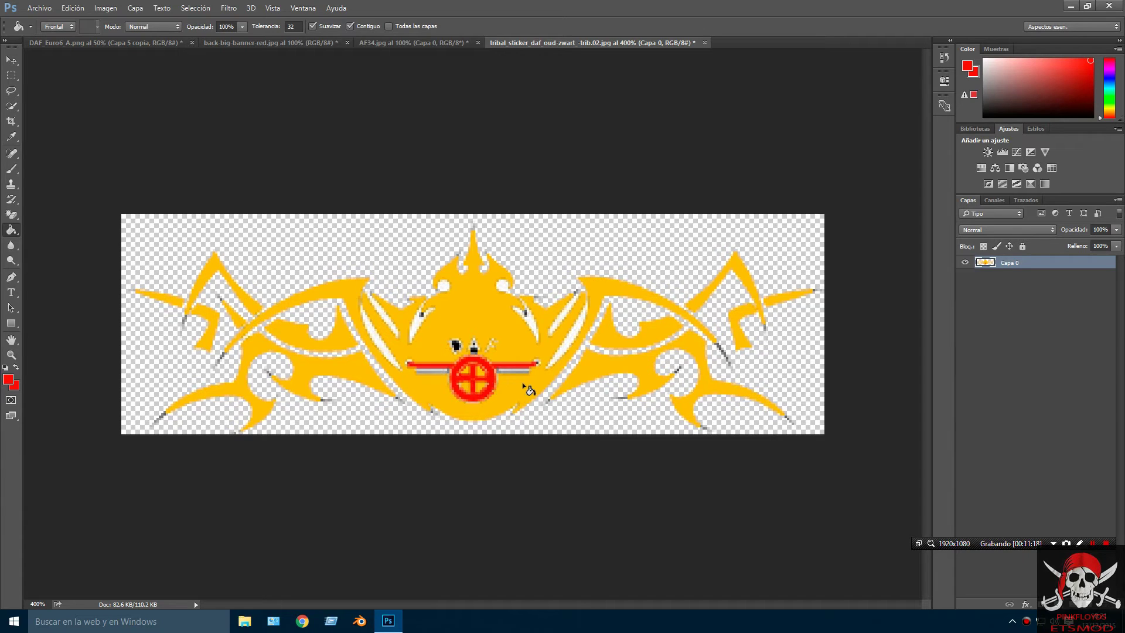
click(444, 367)
Step: Copy the recoloured tribal sticker into DAF_Euro6_A and place it on the front panel below the cab's windscreen
key(ctrl+minus)
key(ctrl+minus)
key(ctrl+minus)
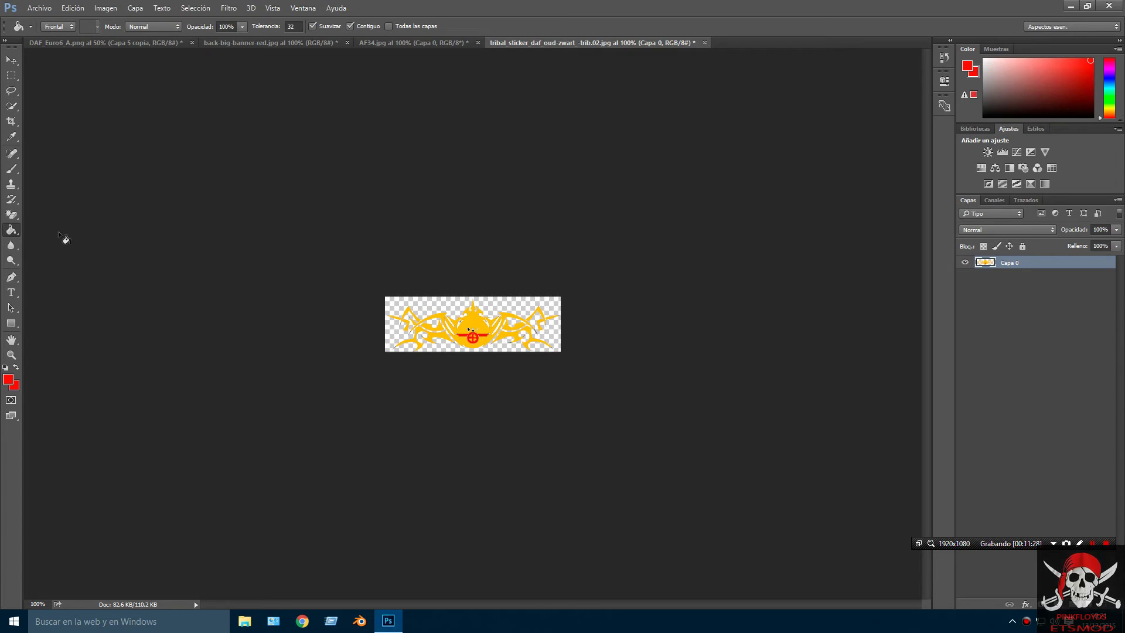
click(10, 214)
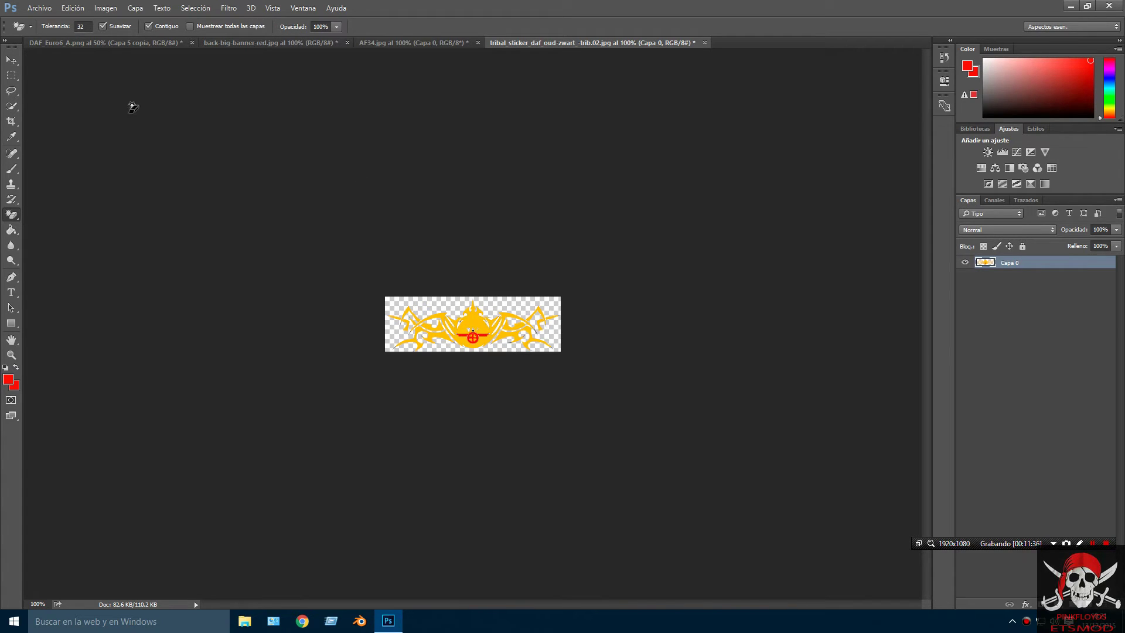
click(12, 60)
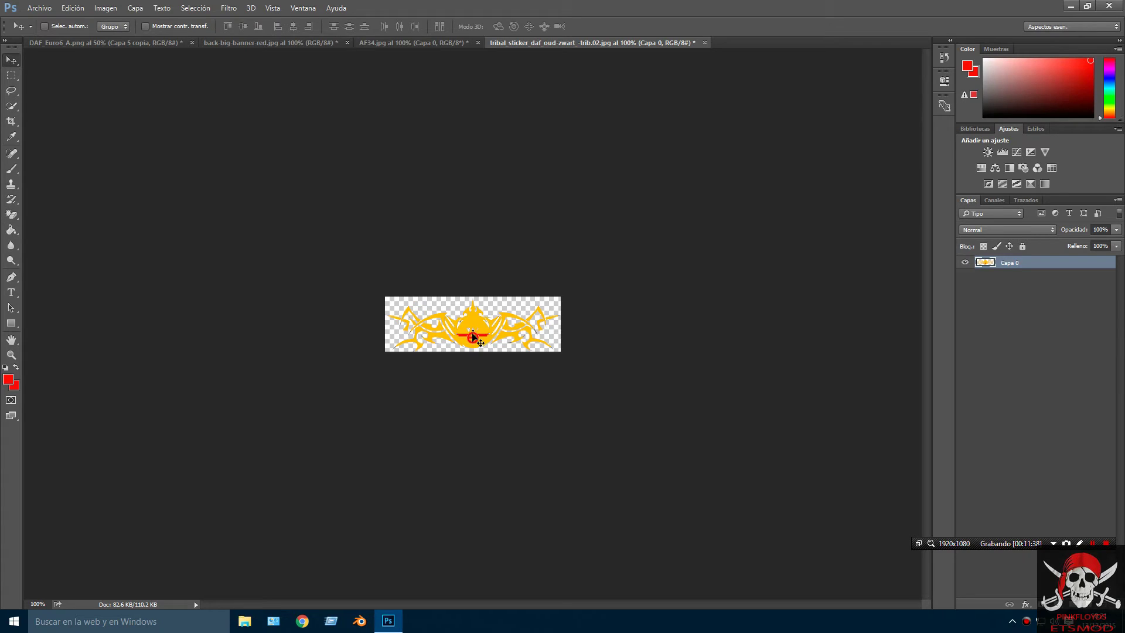
drag(471, 334, 440, 385)
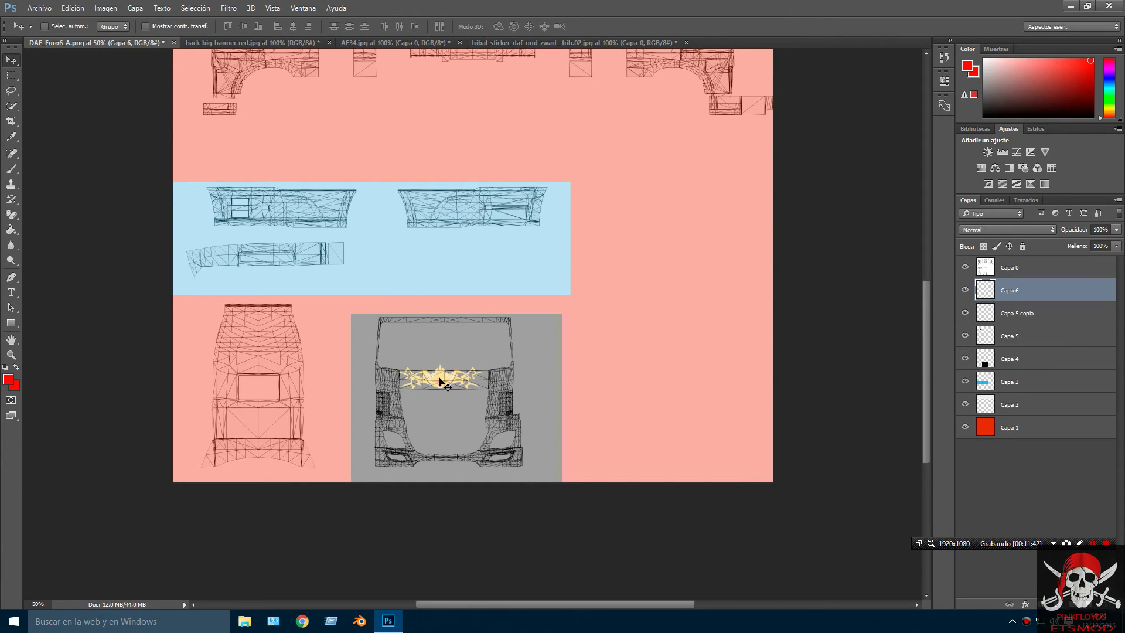
Step: Scale the sticker to 92.64% width and 63.83% height so it fits inside the cab's front panel
key(ctrl+t)
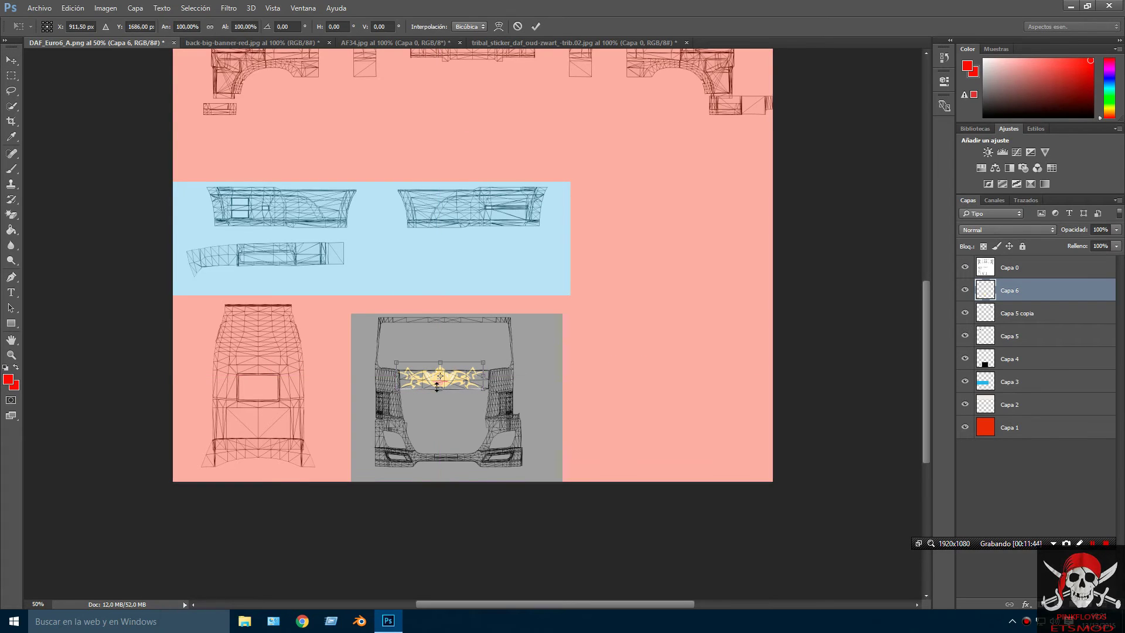
drag(441, 363, 406, 381)
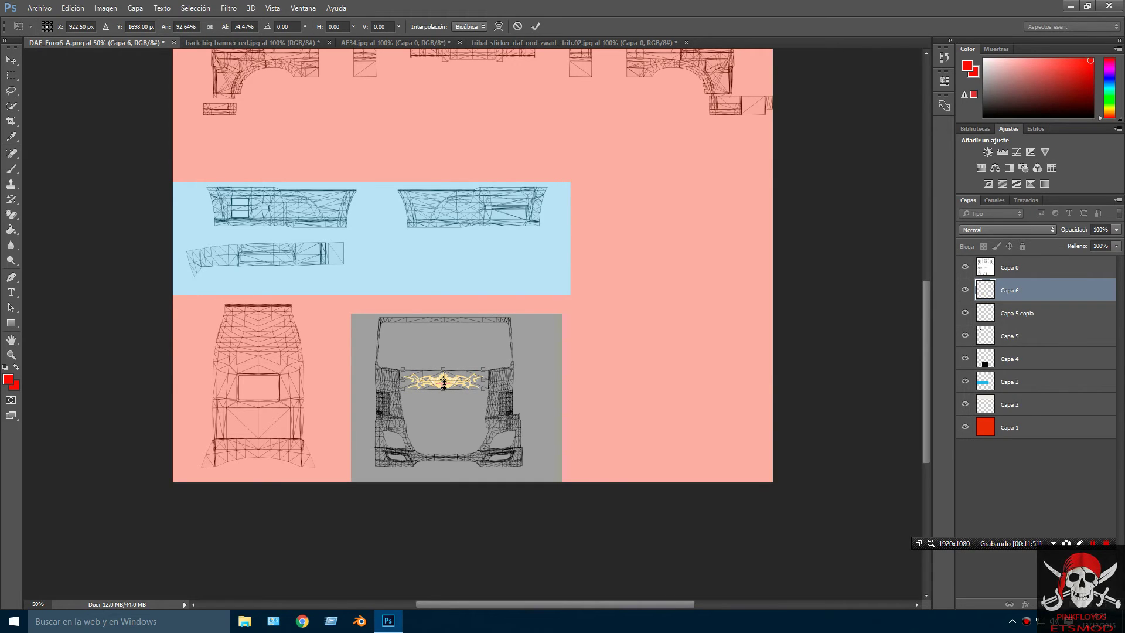
drag(444, 381, 443, 380)
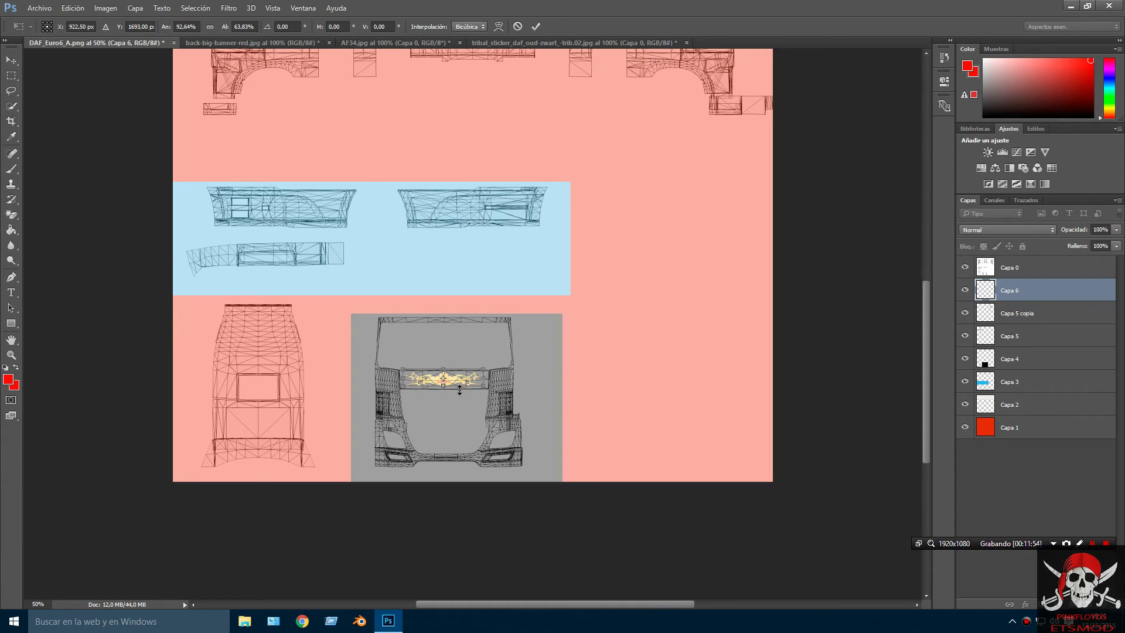
key(Return)
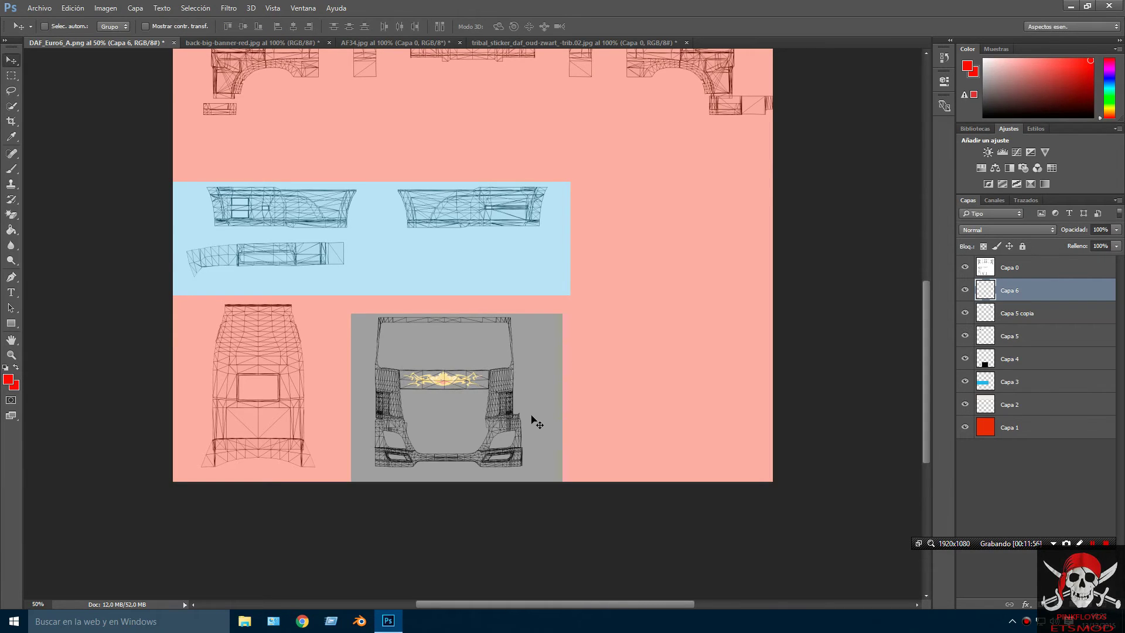
Step: Nudge the tribal sticker slightly to centre it on the cab's front panel and hide the template layer Capa 0
click(964, 268)
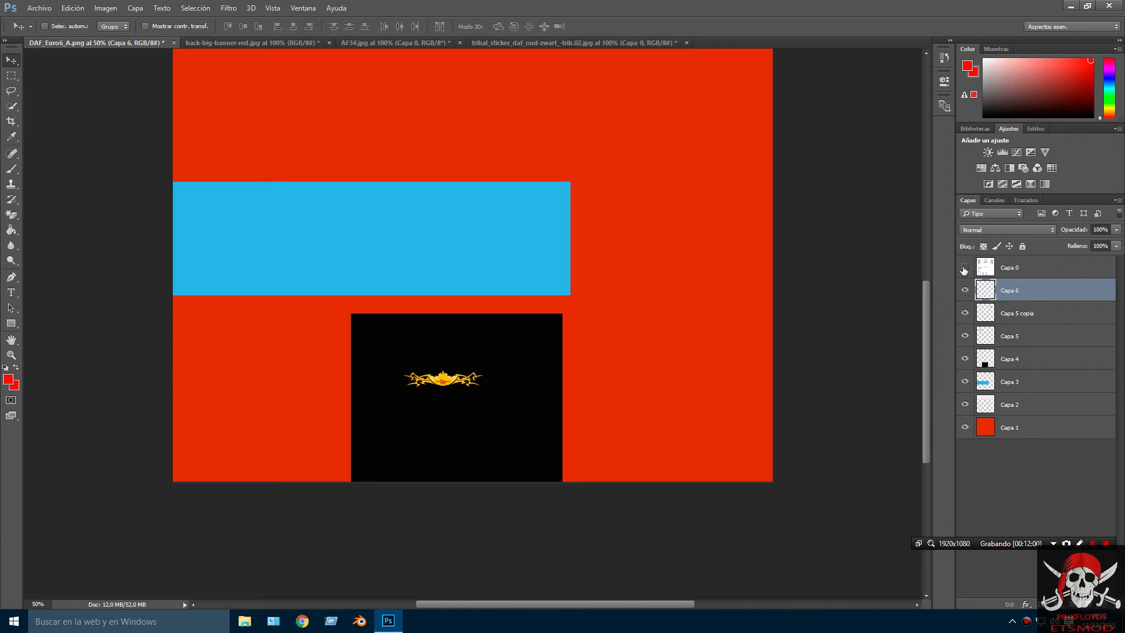
click(964, 268)
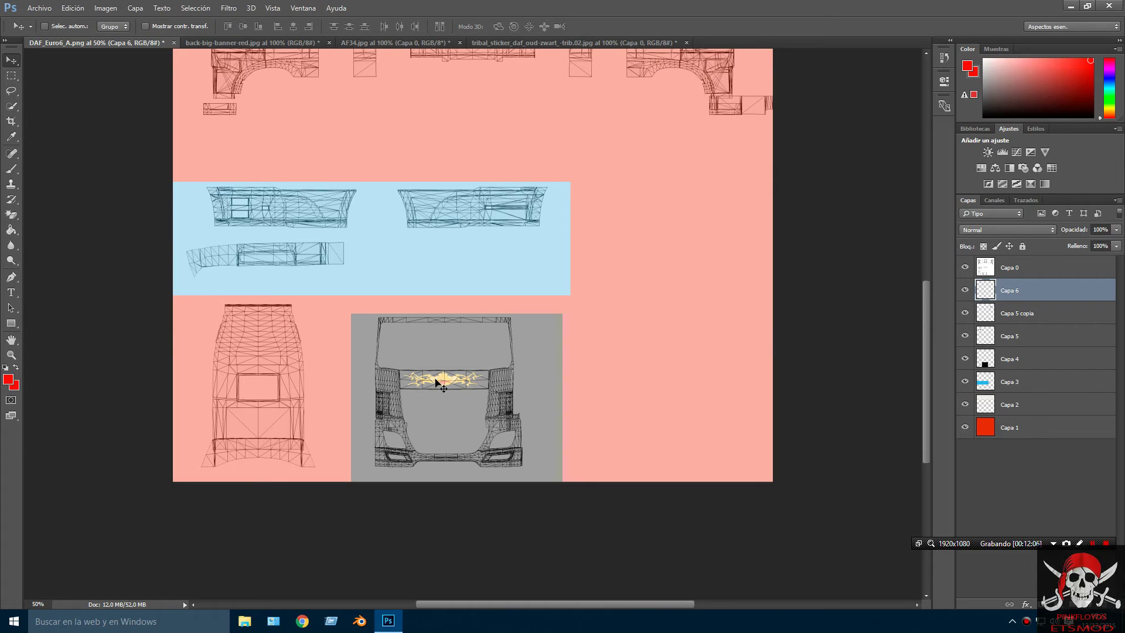
drag(437, 382, 439, 384)
click(964, 267)
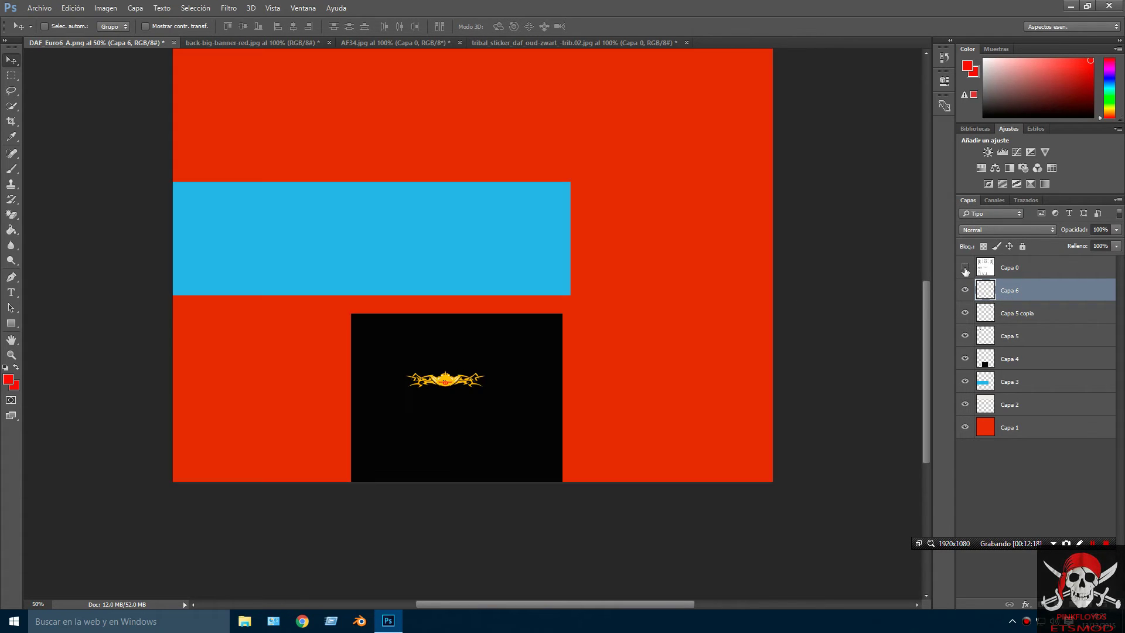
drag(925, 299, 878, 221)
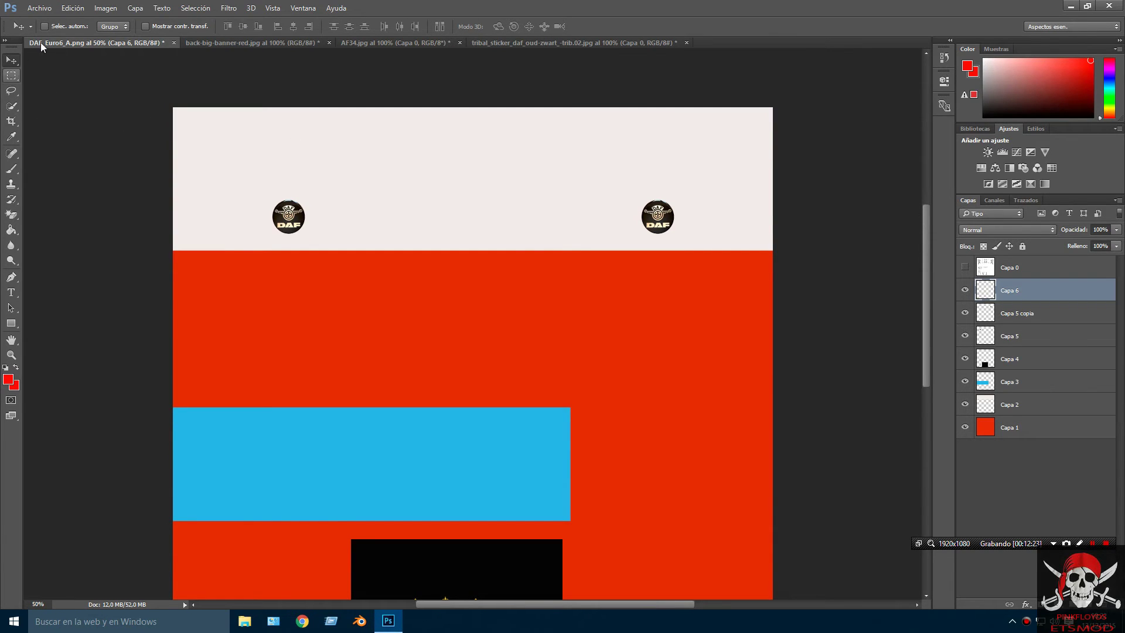
Step: Save the skin to the desktop as skin_daf in D3D/DDS format, using DXT1 without alpha and generated MIP maps
click(39, 8)
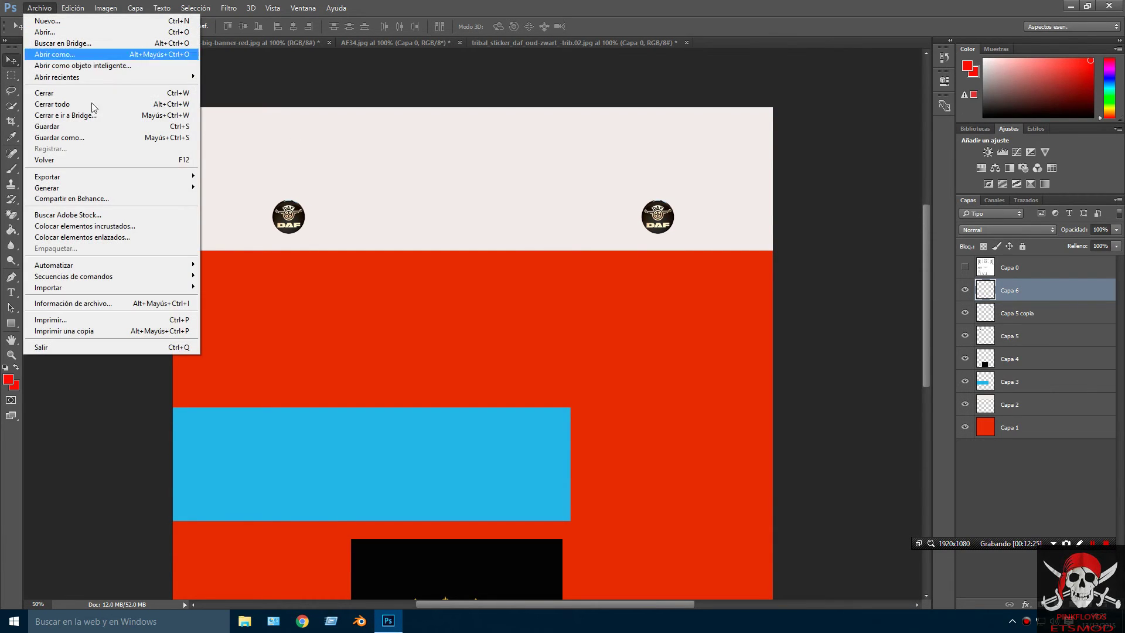
click(89, 136)
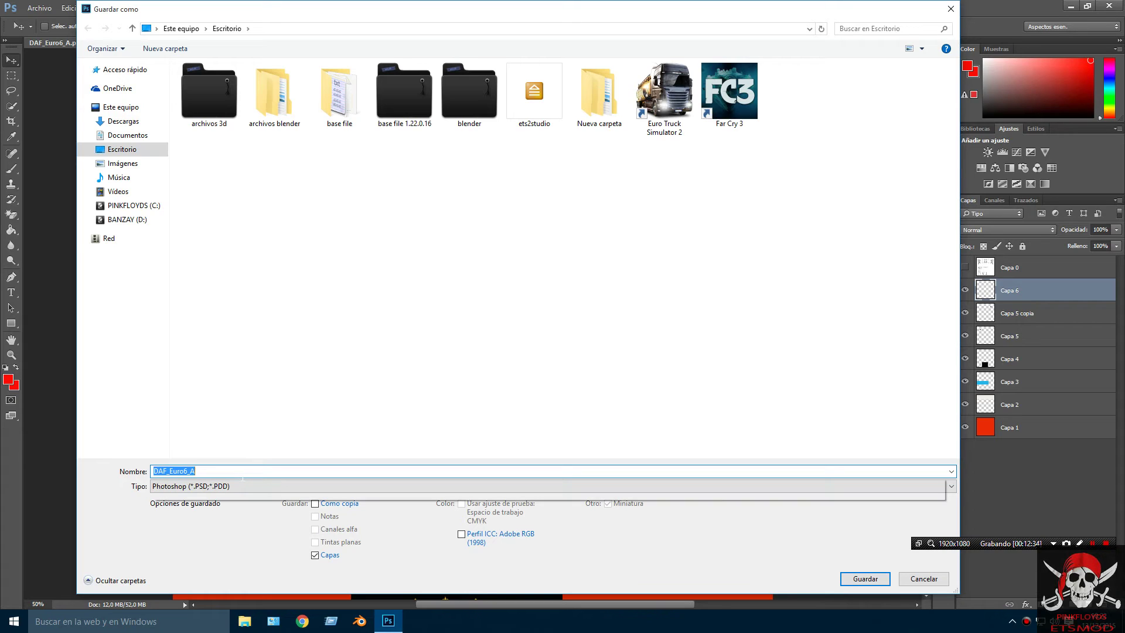
text(sk)
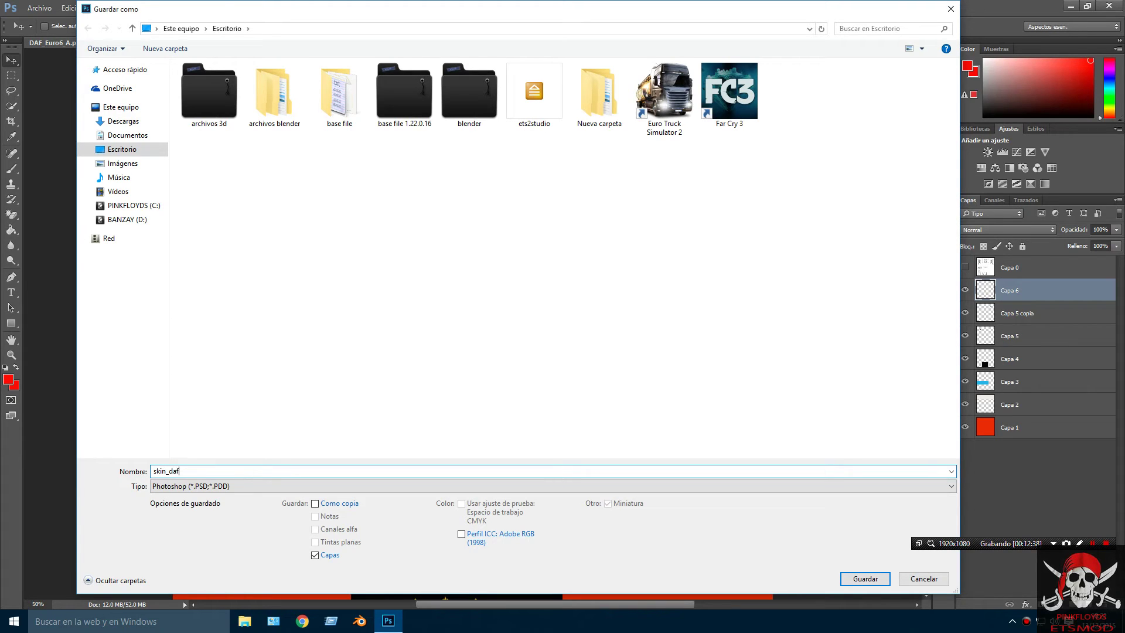
text(in_daf)
click(241, 486)
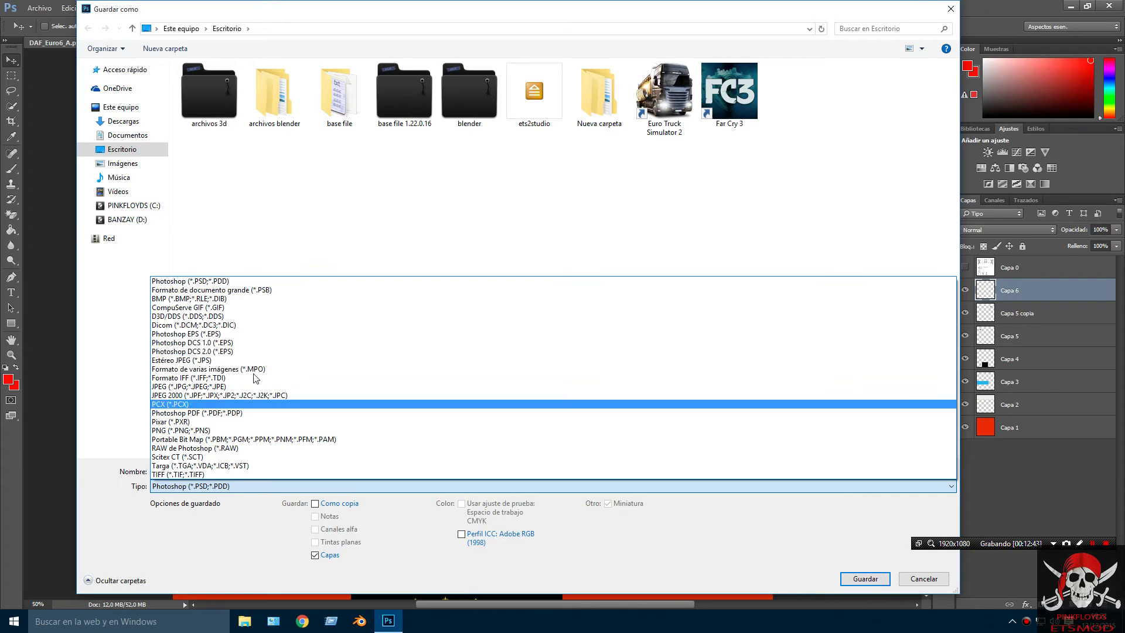
click(247, 315)
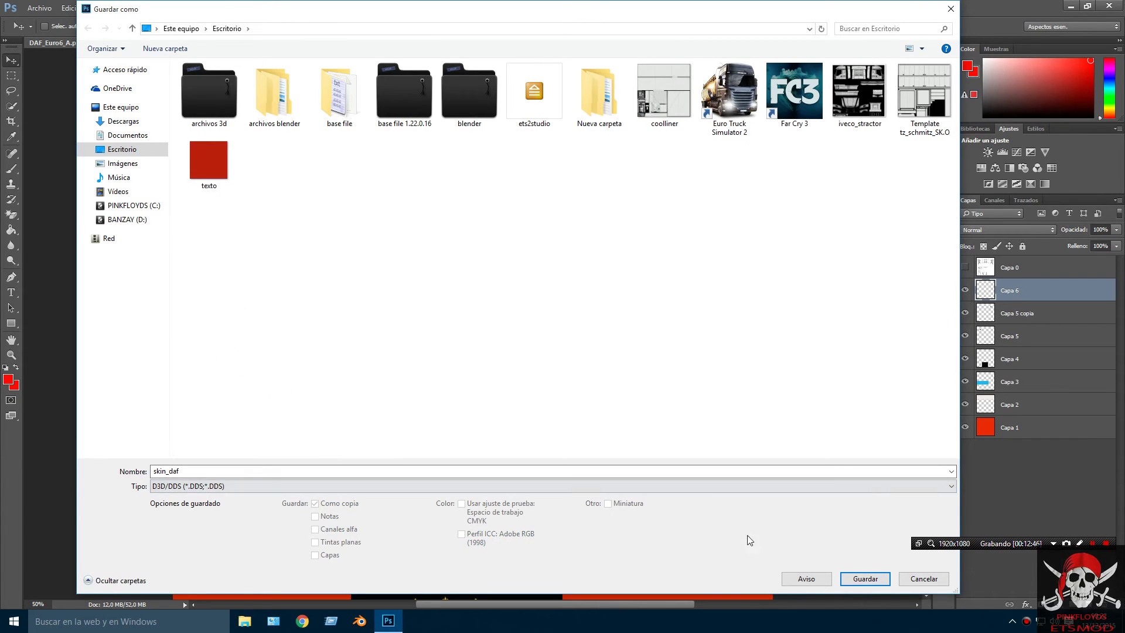
click(861, 579)
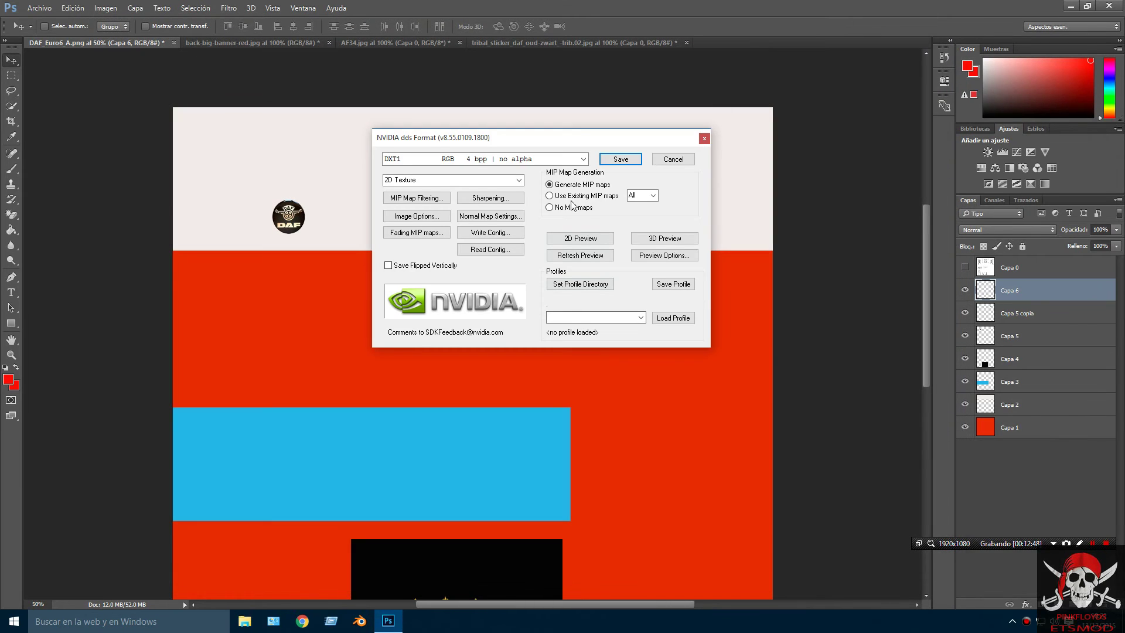
click(621, 160)
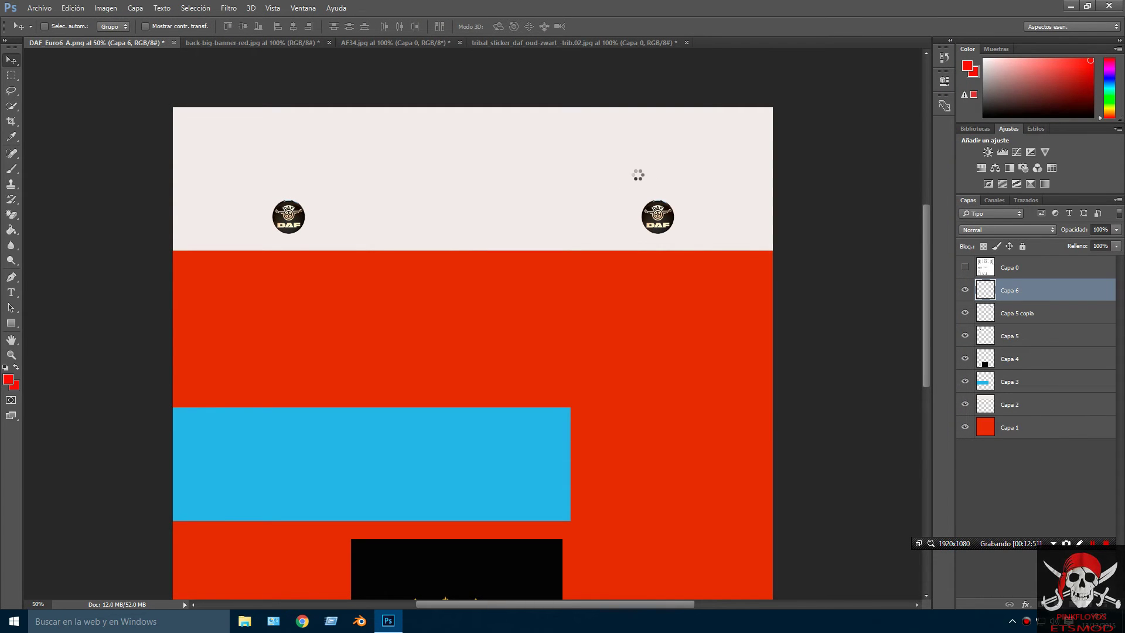
Step: Close Photoshop, discarding the unsaved changes in all open documents
click(1108, 5)
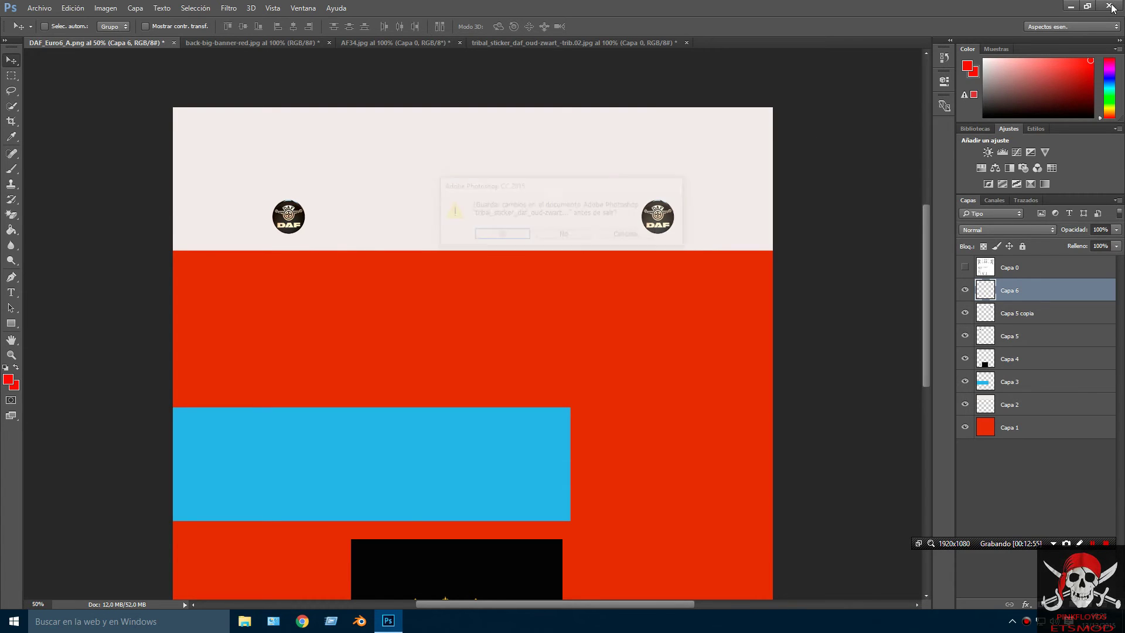
click(562, 235)
click(562, 236)
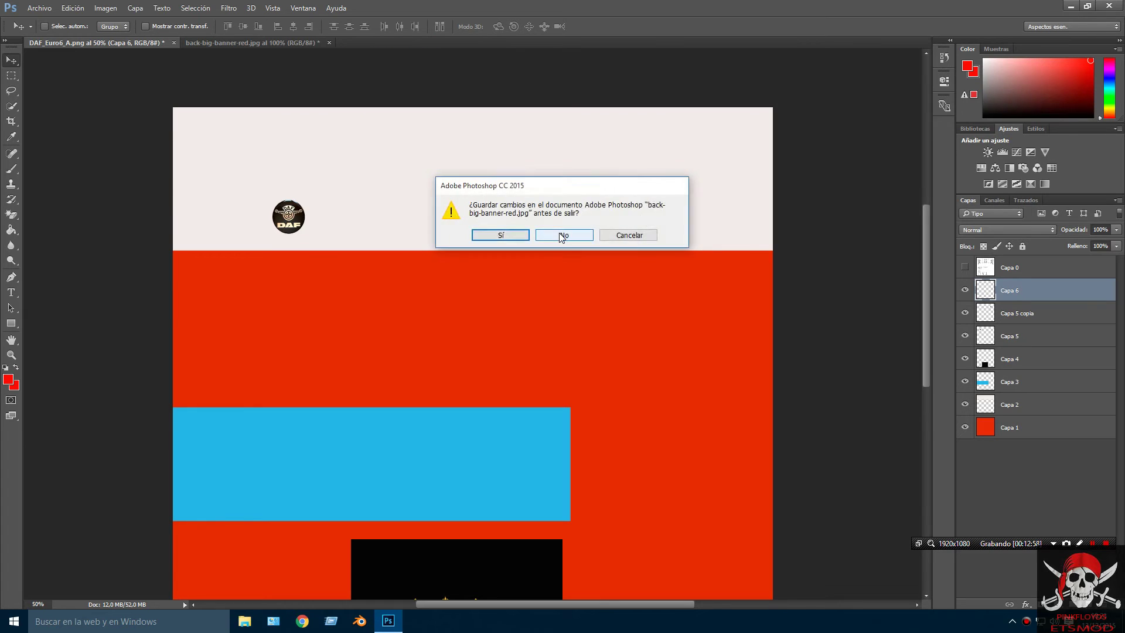
click(562, 235)
click(562, 235)
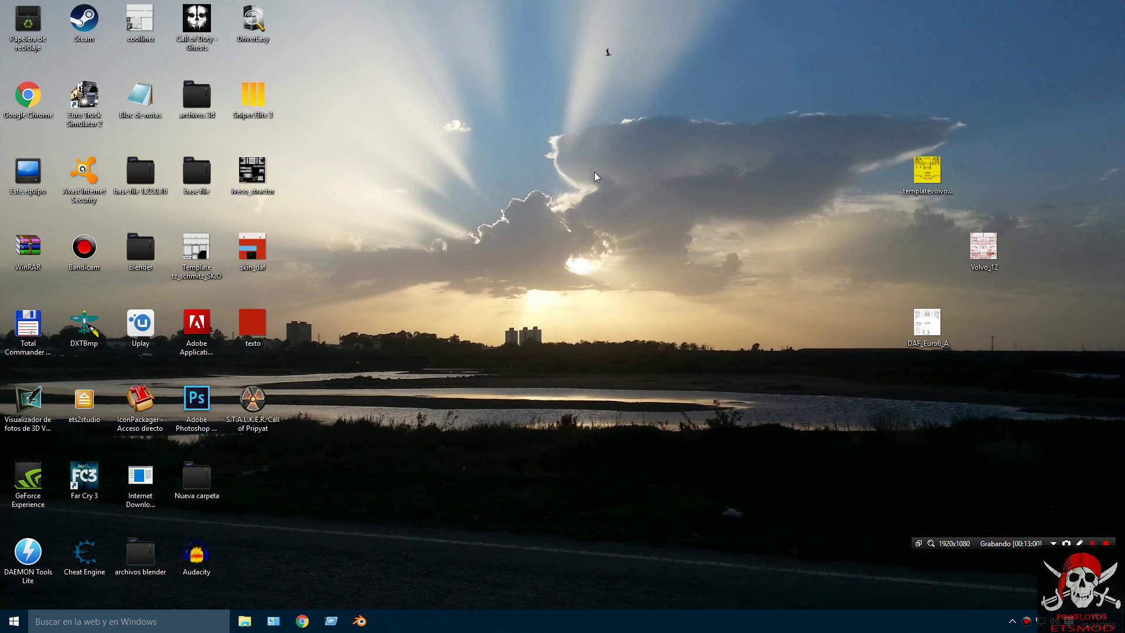
Step: Move the skin_daf file to the middle of the desktop and launch ETS2 Studio from the ets2studio folder
drag(257, 262, 616, 198)
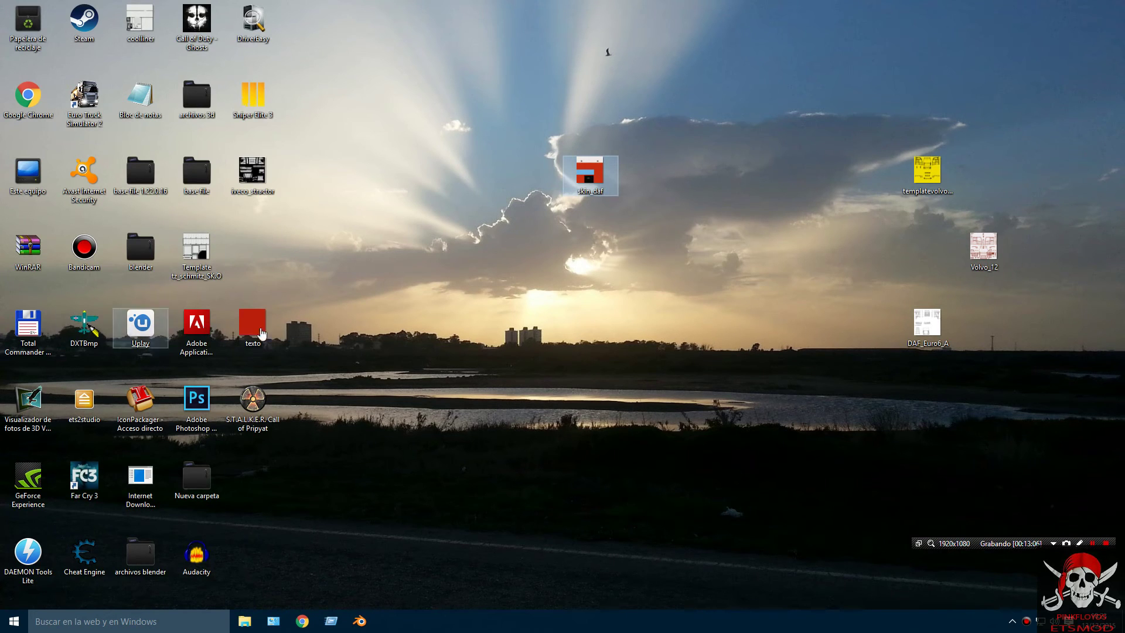
click(84, 402)
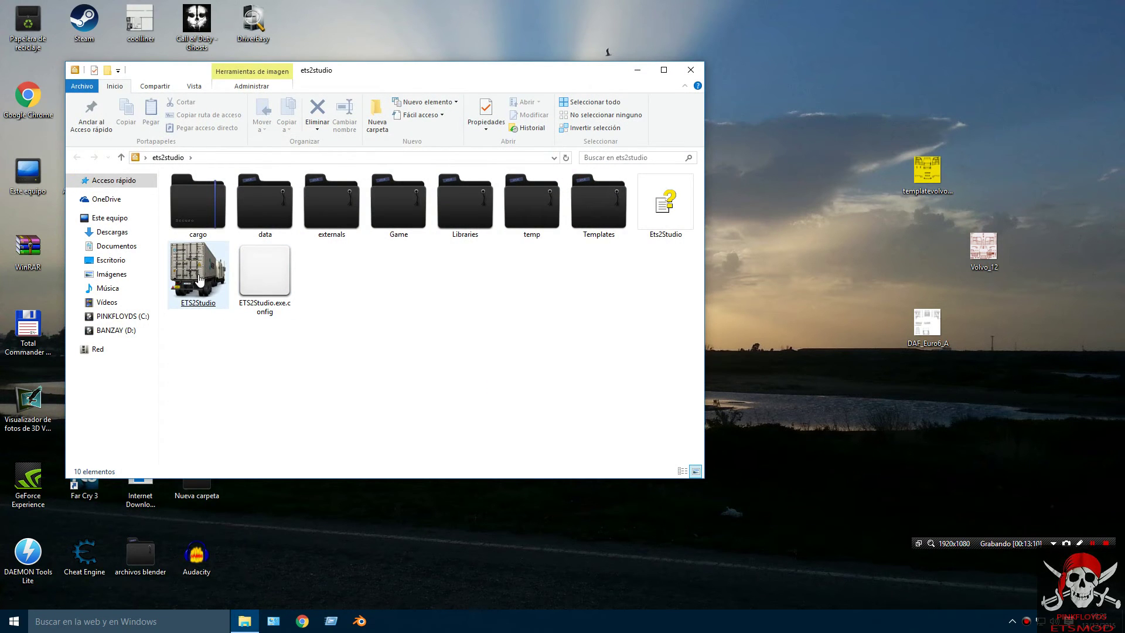
click(199, 279)
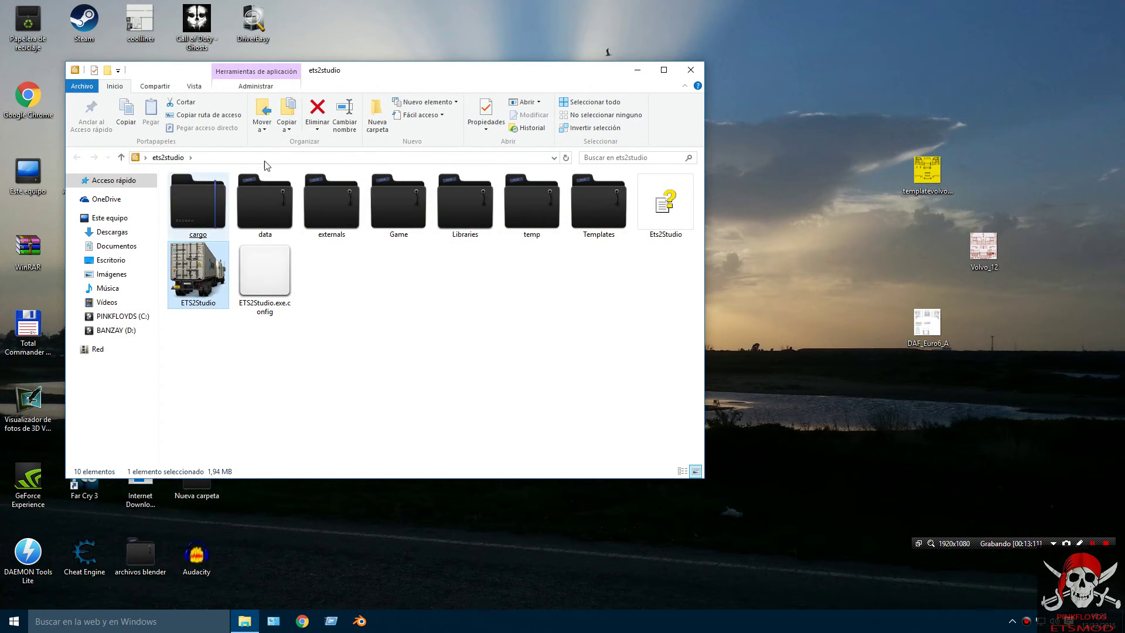
click(193, 261)
click(688, 66)
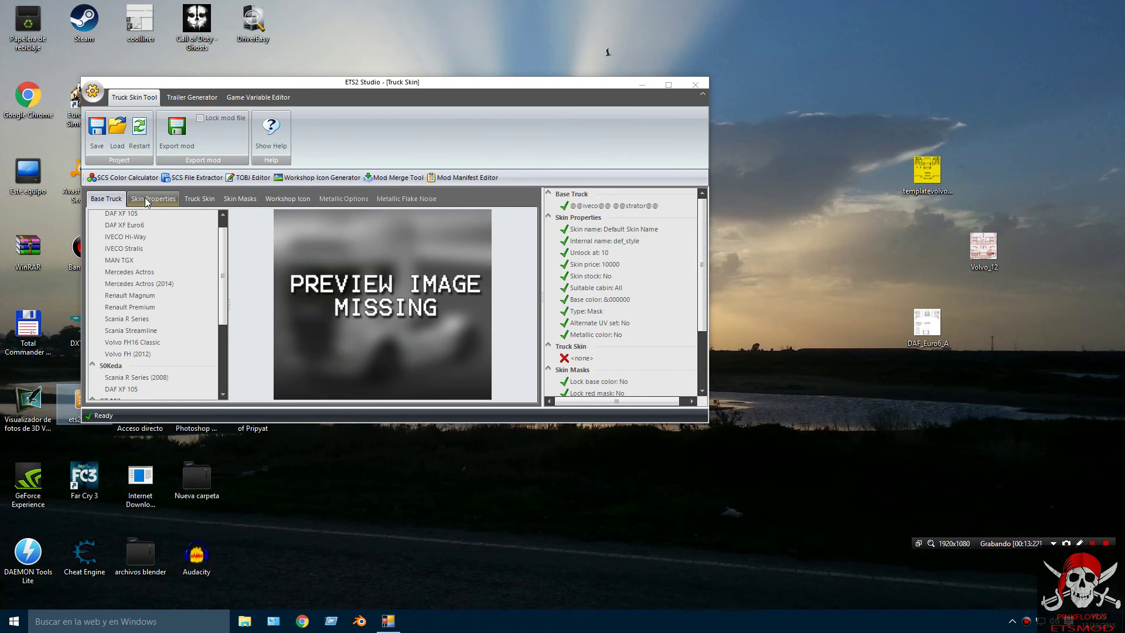
Step: Choose DAF XF Euro6 as the base truck for the skin mod
click(145, 226)
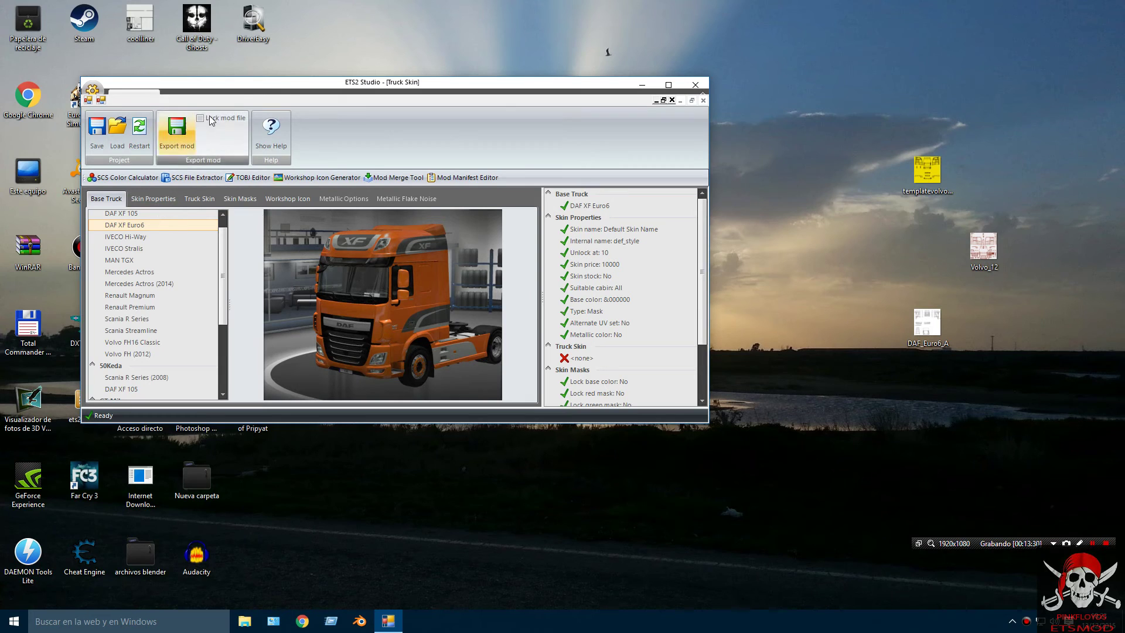
drag(267, 91, 396, 25)
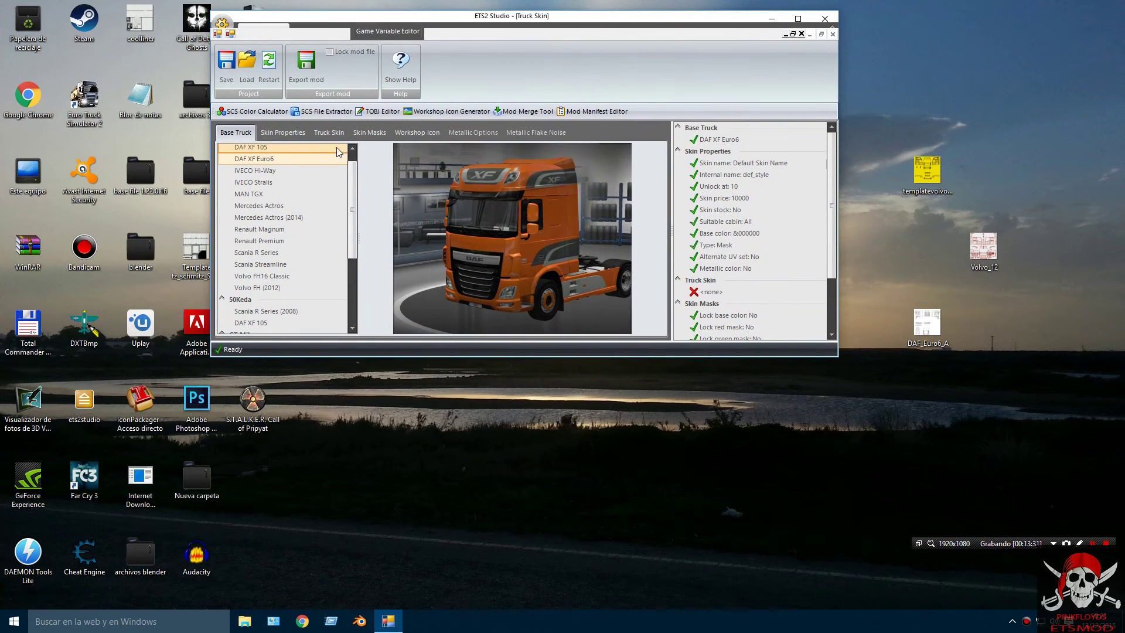
Step: Set the skin's properties: name daf.euro6, internal name pj_daf, type Airbrush, price 10, and set as stock
click(286, 133)
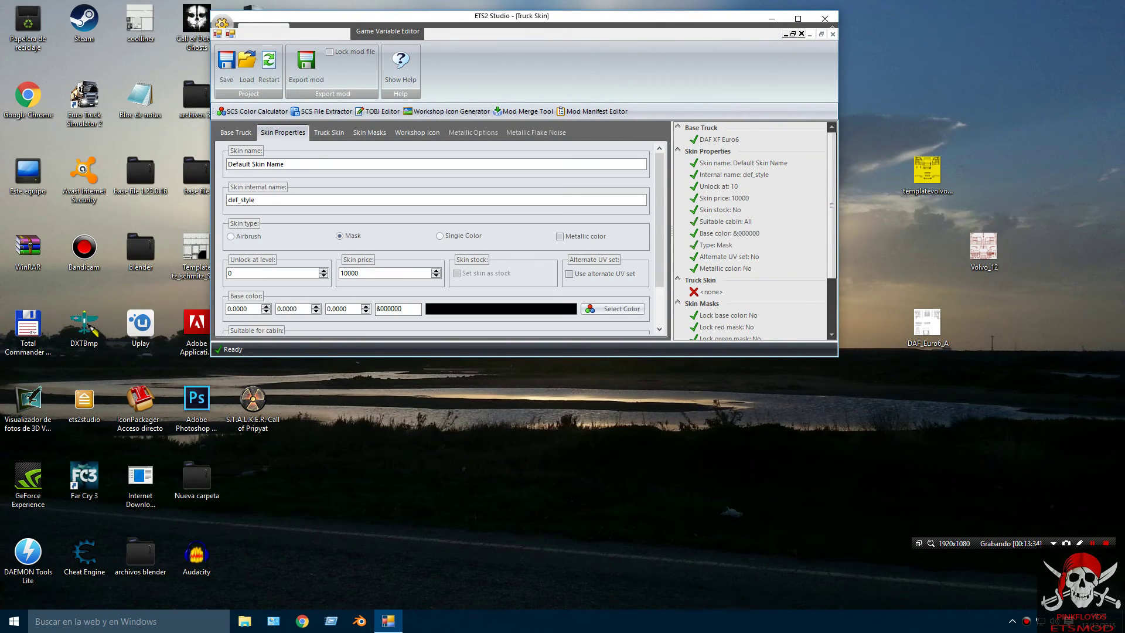
drag(284, 164, 214, 170)
text(fa)
key(BackSpace)
key(BackSpace)
text(d)
key(BackSpace)
key(BackSpace)
key(BackSpace)
key(BackSpace)
key(BackSpace)
key(BackSpace)
key(BackSpace)
key(BackSpace)
text(pj_daf)
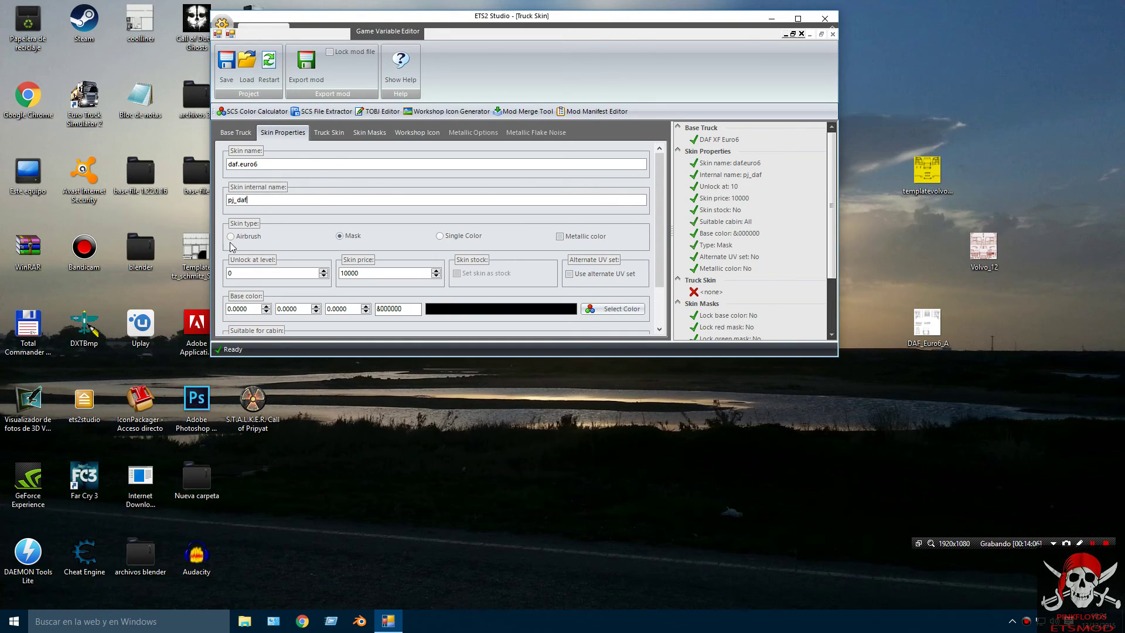
click(230, 237)
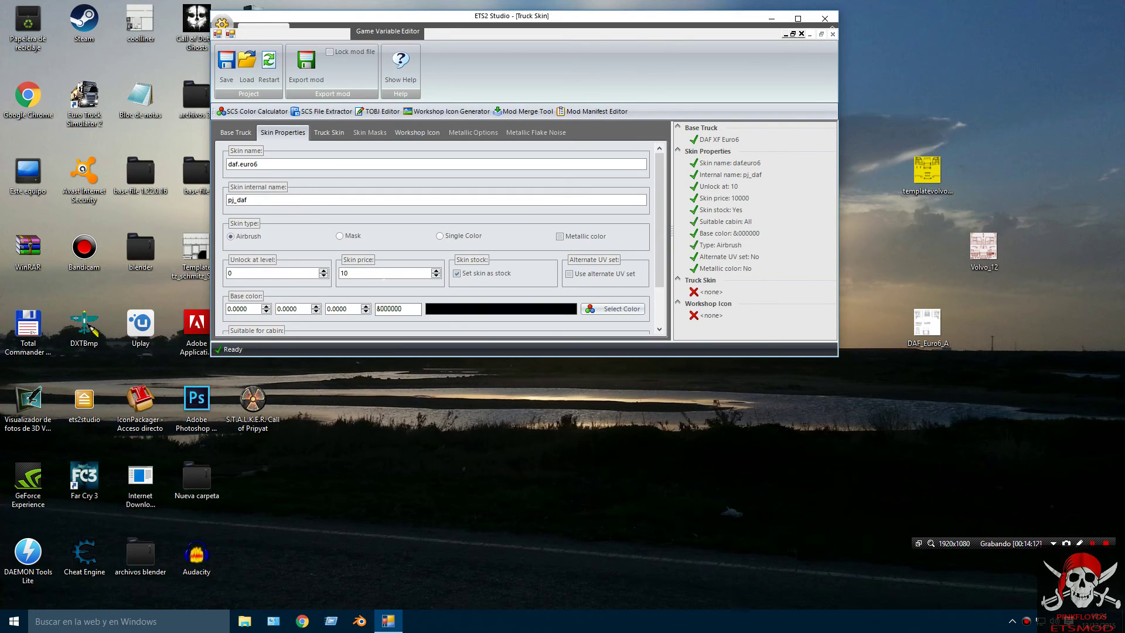
Step: Load skin_daf.dds from the desktop as the truck skin image and enlarge the window to preview it
click(327, 134)
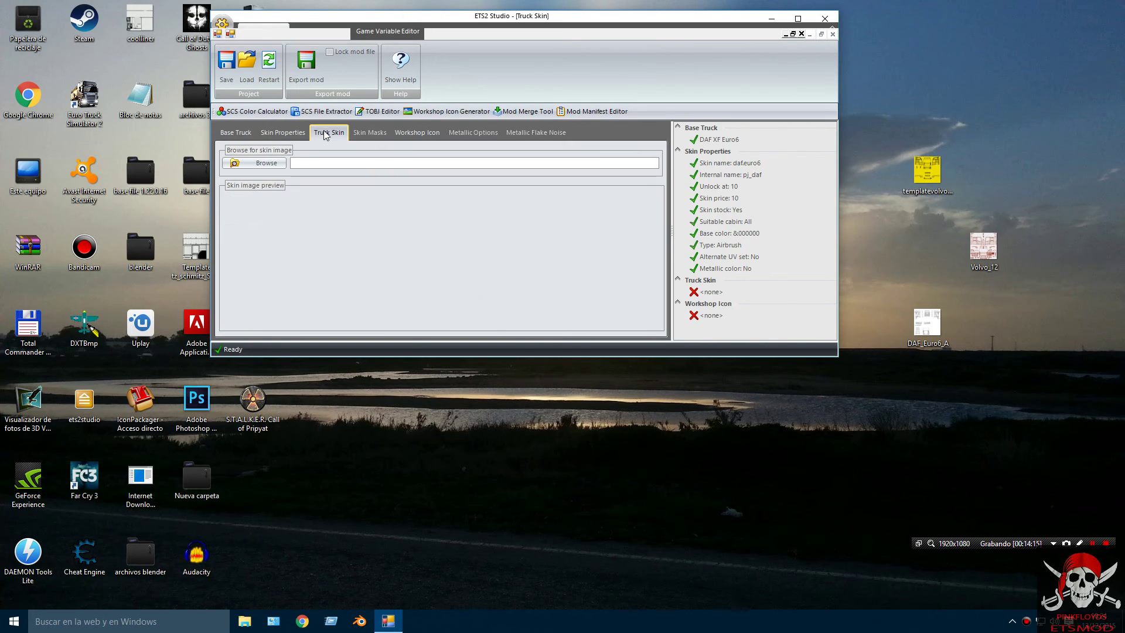
click(257, 166)
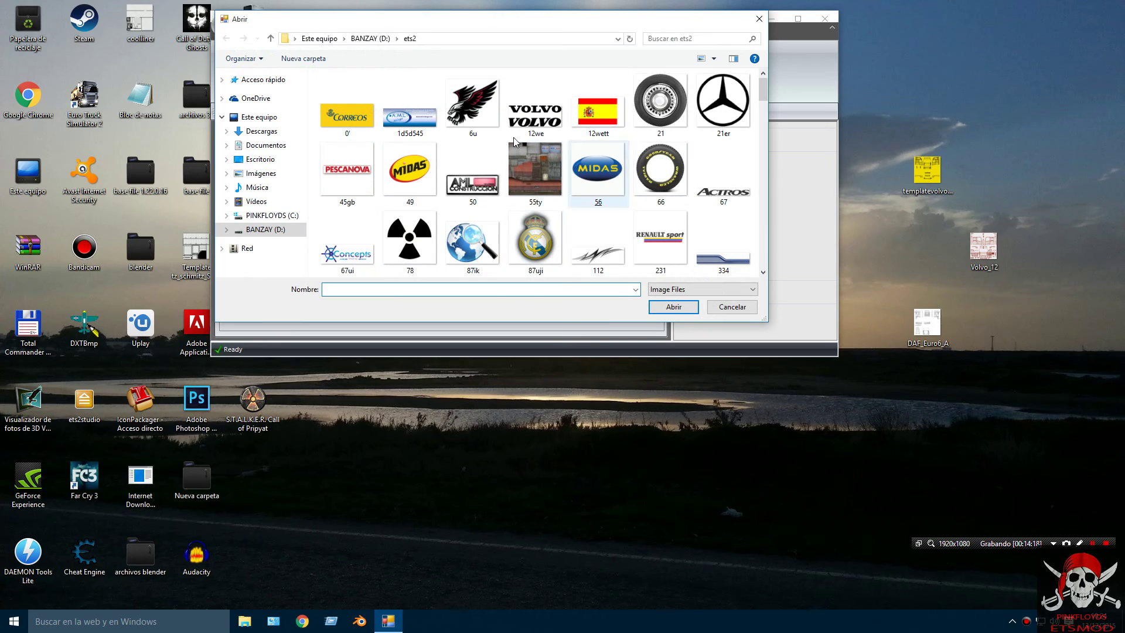
drag(763, 96, 764, 107)
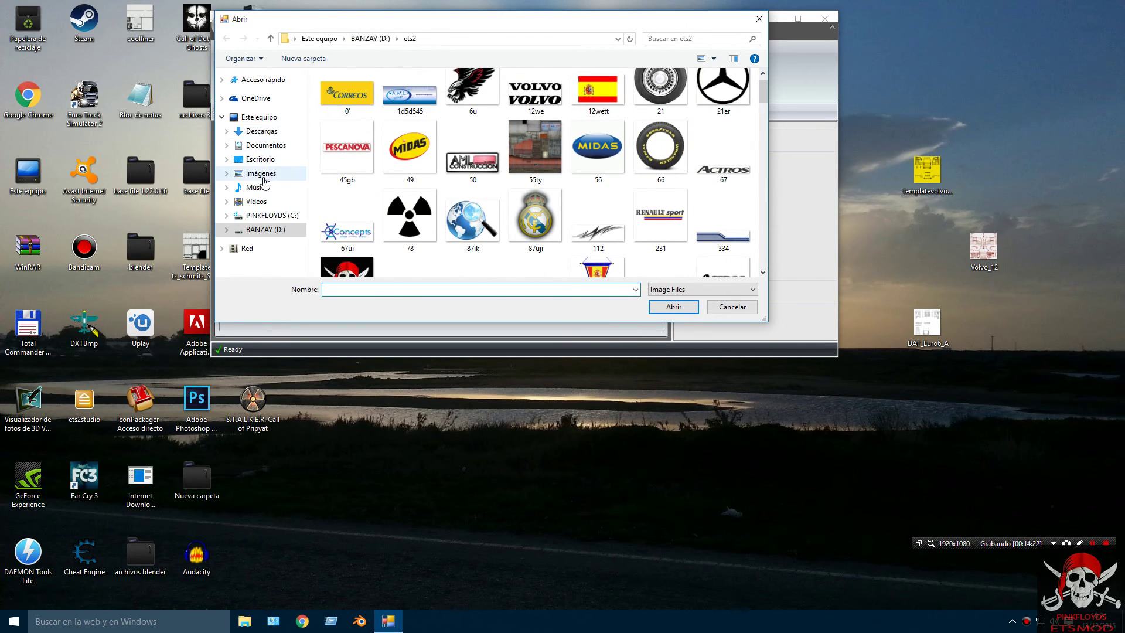
click(267, 162)
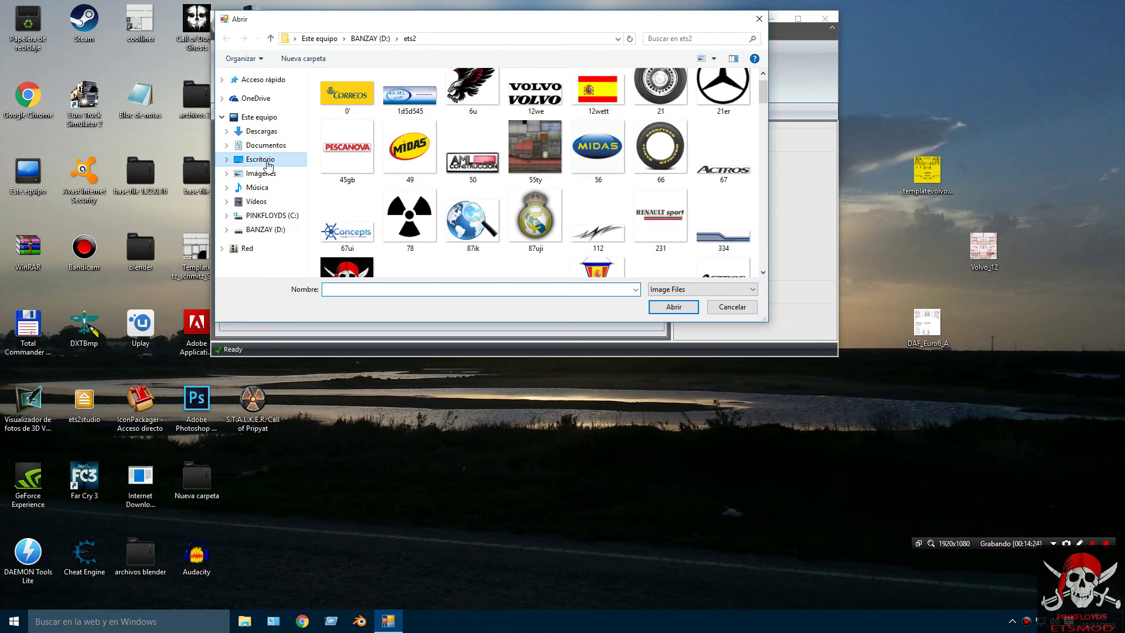
click(661, 176)
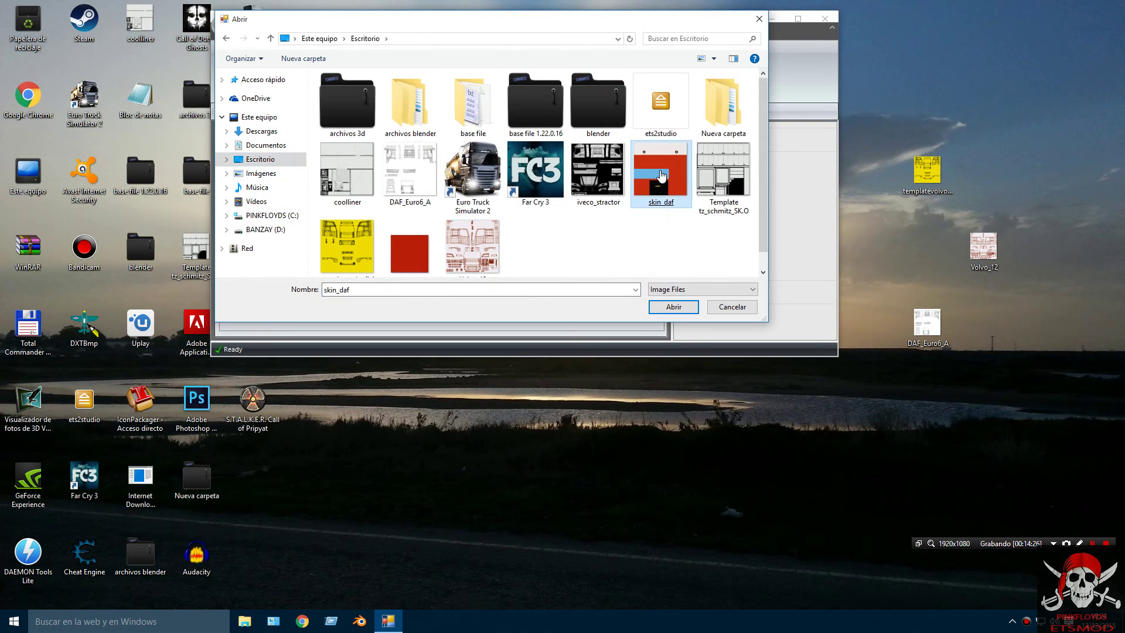
double_click(662, 176)
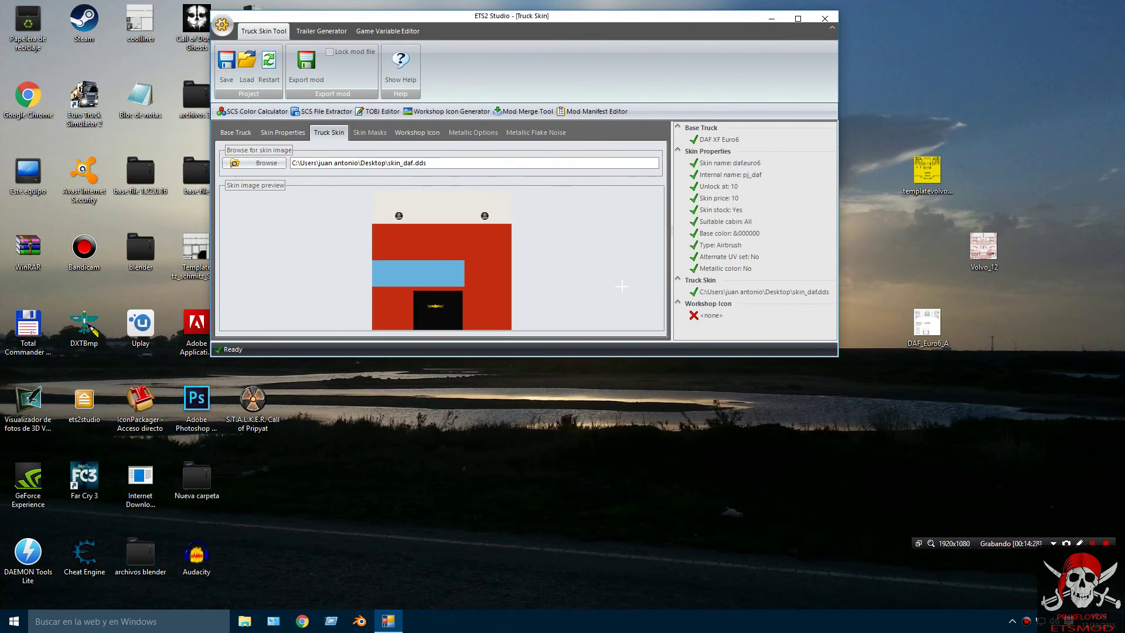
drag(634, 356, 630, 466)
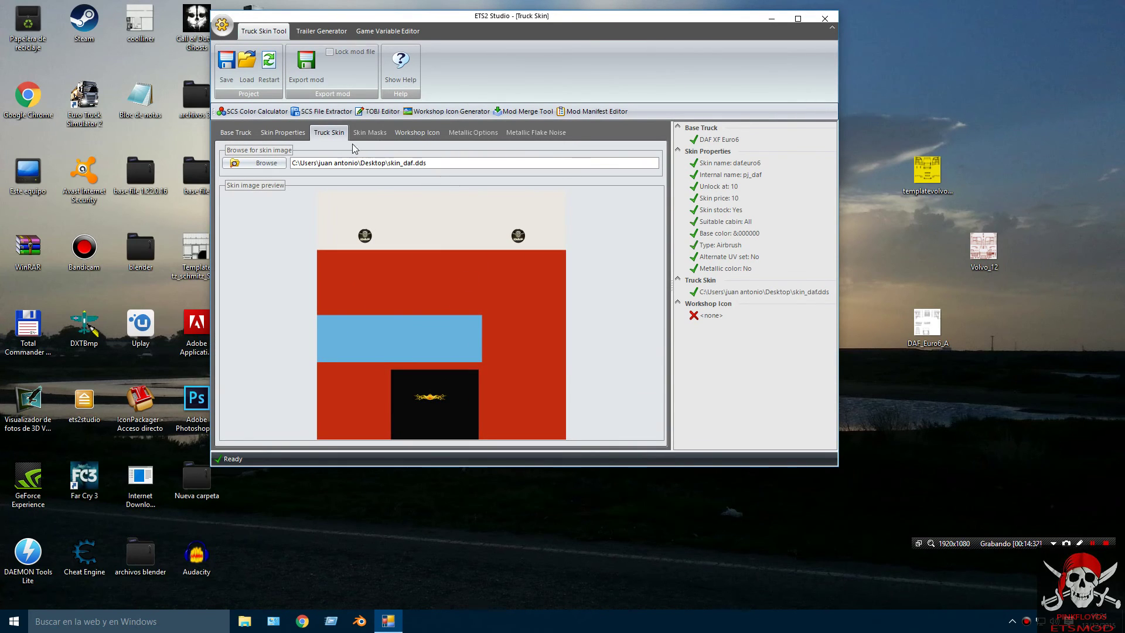
Step: Assign the default image as the skin's workshop icon
click(416, 133)
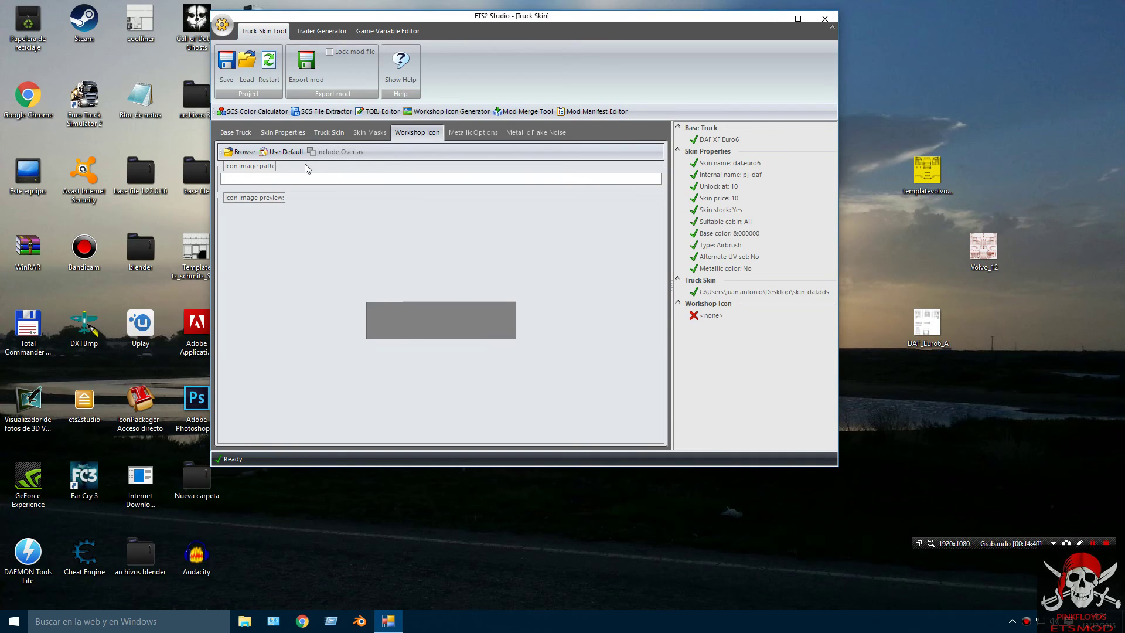
click(286, 152)
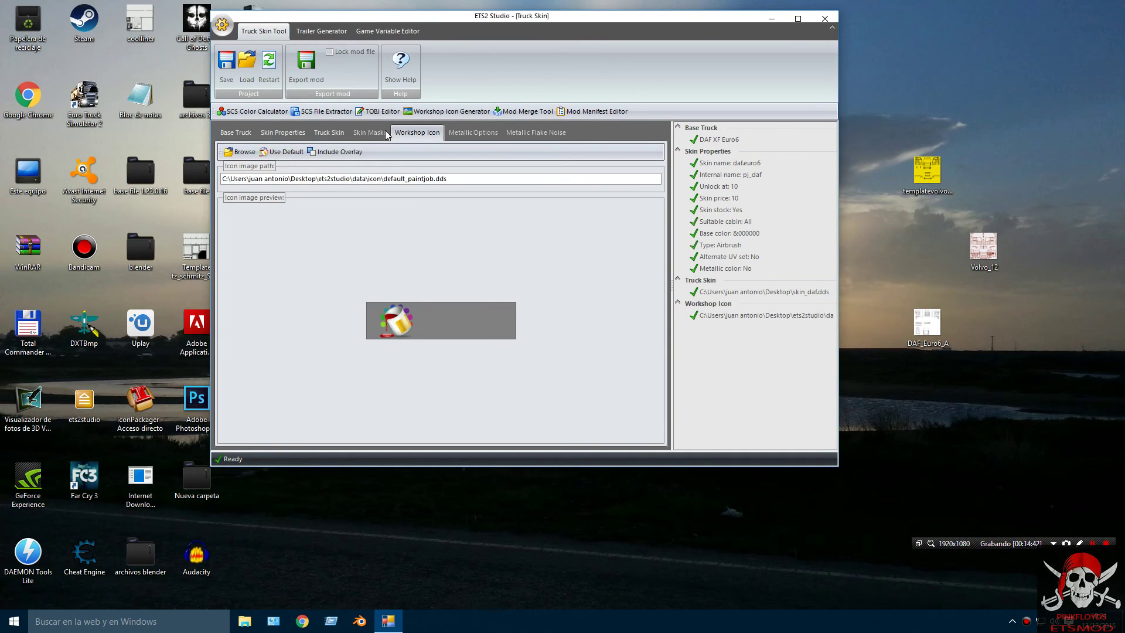
Step: Export the truck skin mod to the desktop as an SCS file named daf_euro6
click(314, 76)
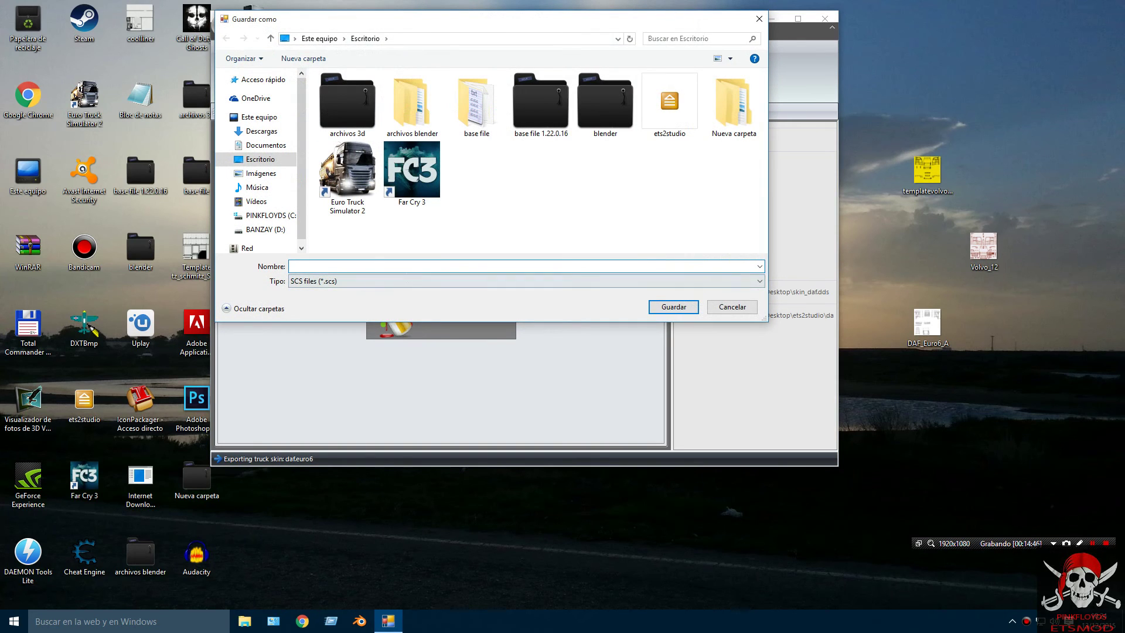
text(daf_euro6)
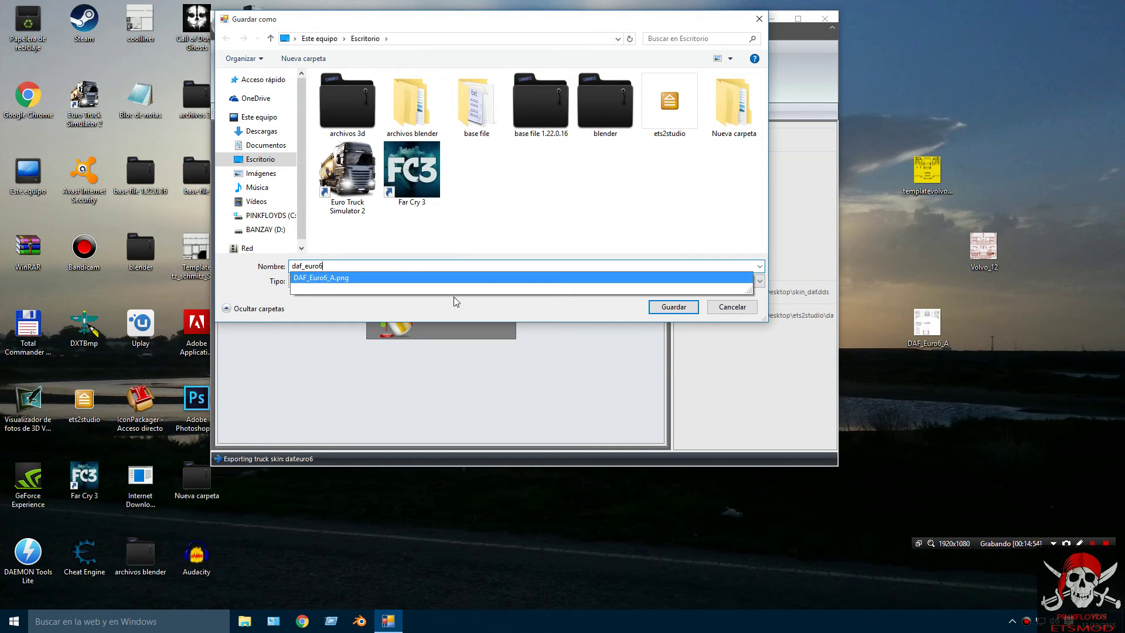
click(500, 302)
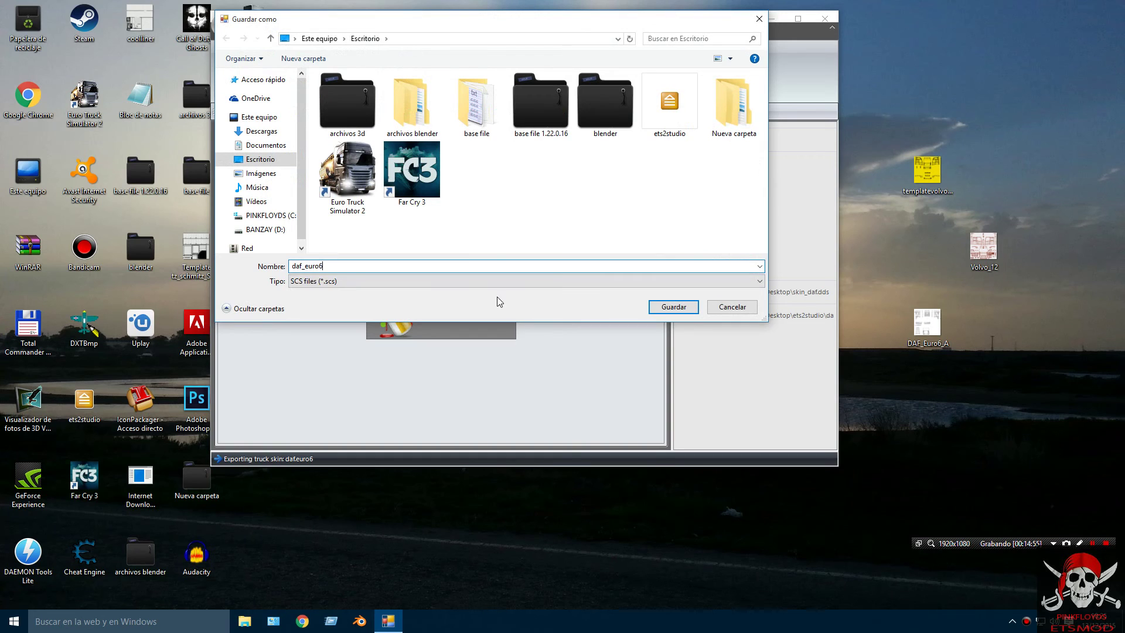
click(655, 310)
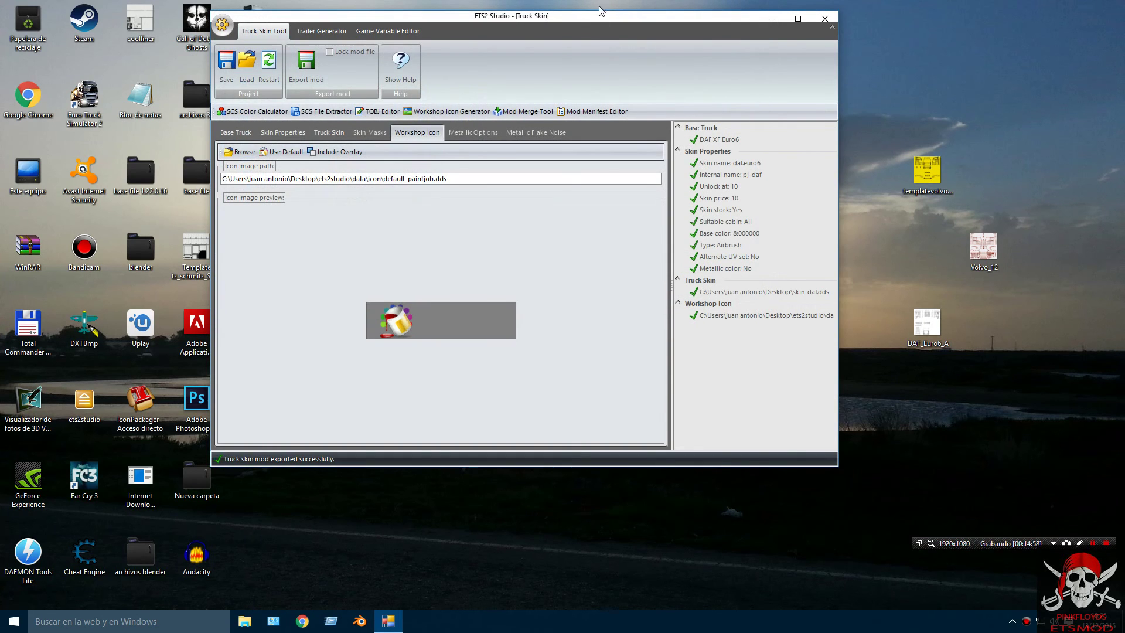
Step: Move the exported daf_euro6 file to an empty area of the desktop and close ETS2 Studio
drag(585, 15, 868, 71)
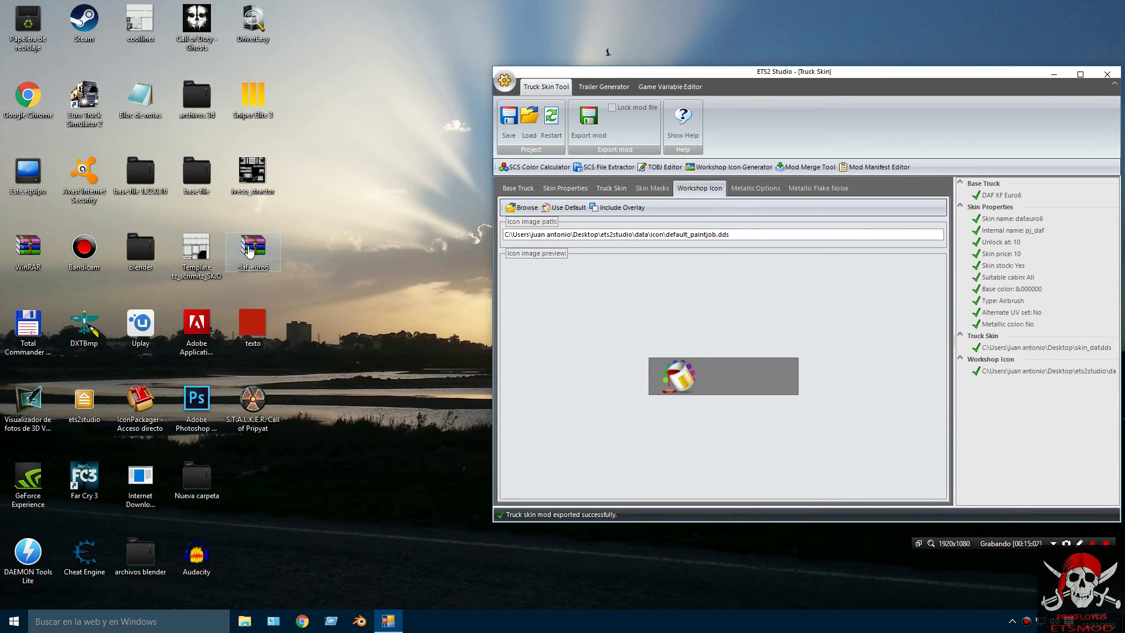
drag(249, 252, 417, 93)
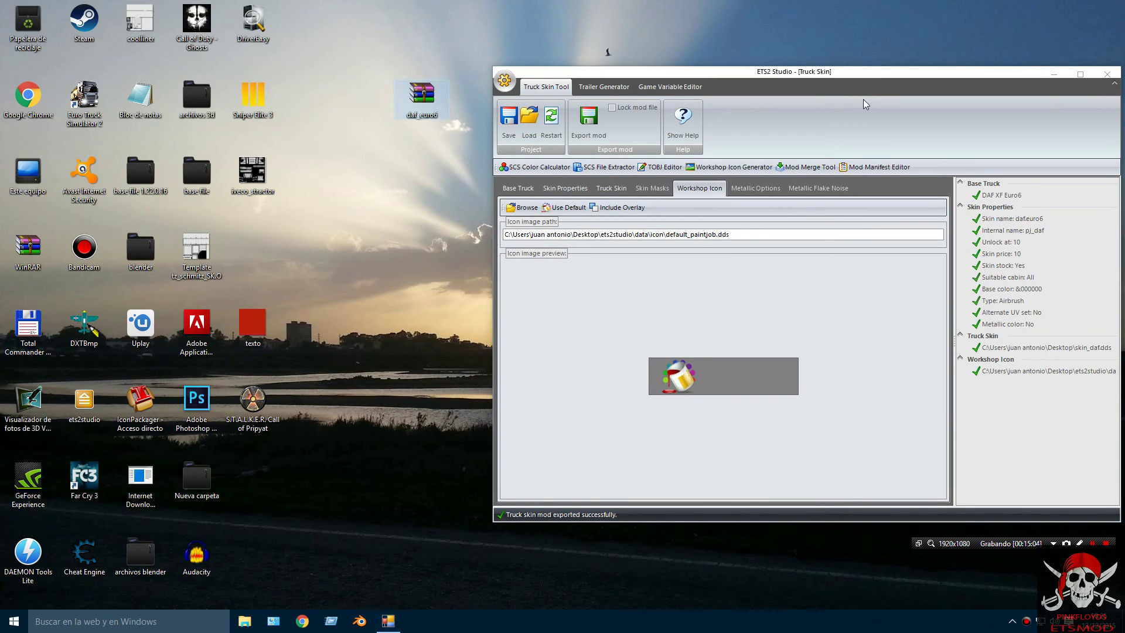
click(879, 97)
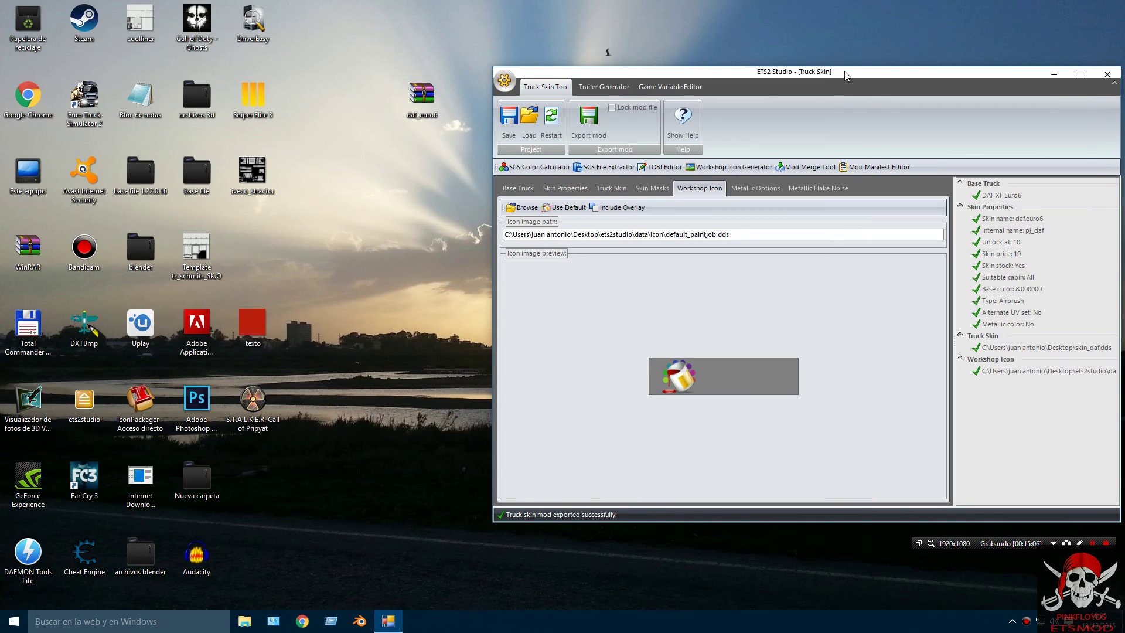
drag(918, 93, 745, 190)
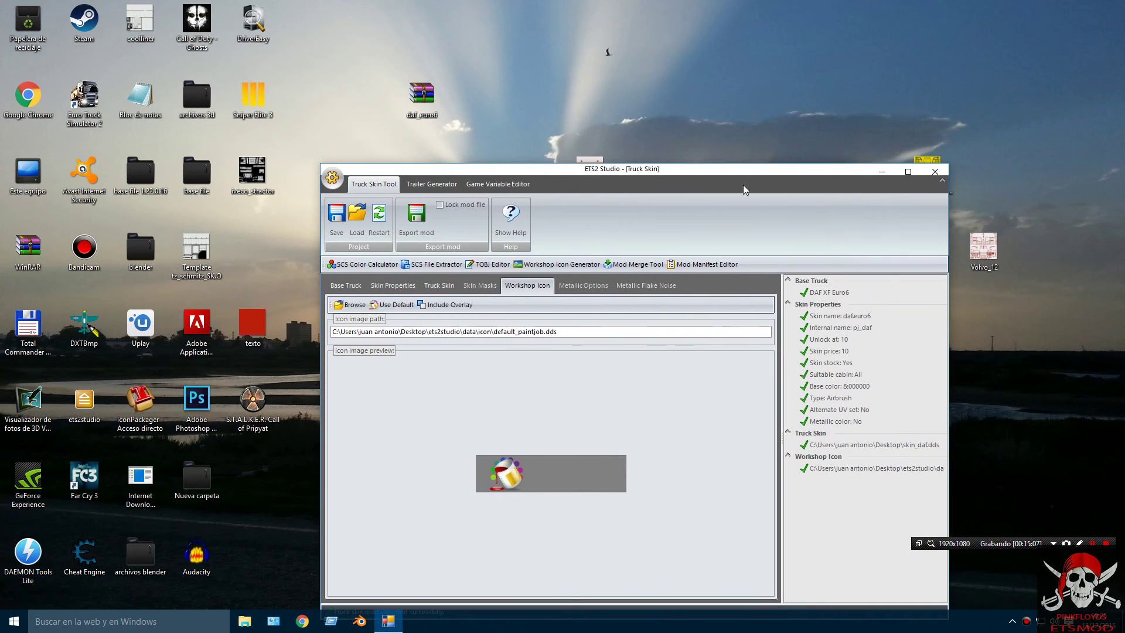
click(935, 171)
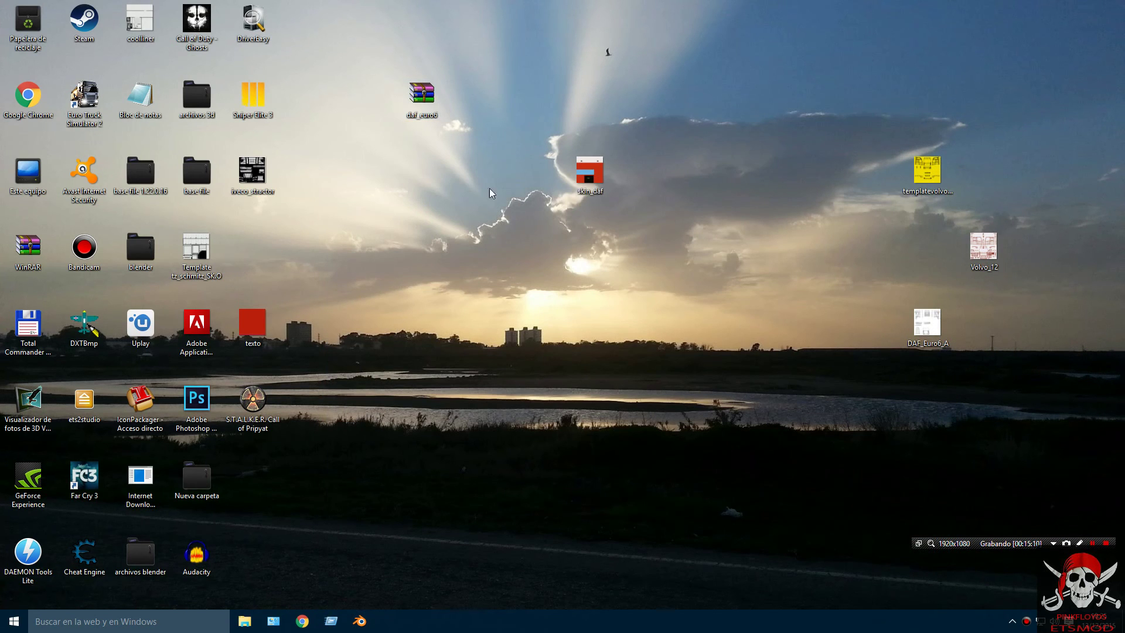
Step: Launch Total Commander and browse one file pane to the mod folder in Documents\Euro Truck Simulator 2
click(30, 334)
double_click(31, 333)
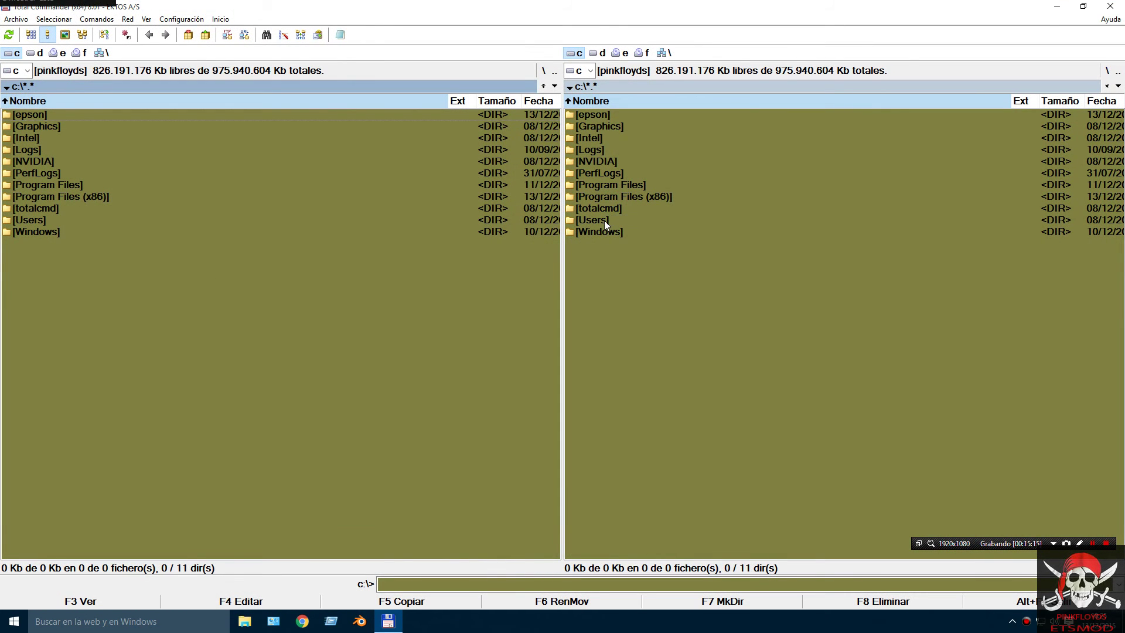
double_click(603, 220)
double_click(618, 128)
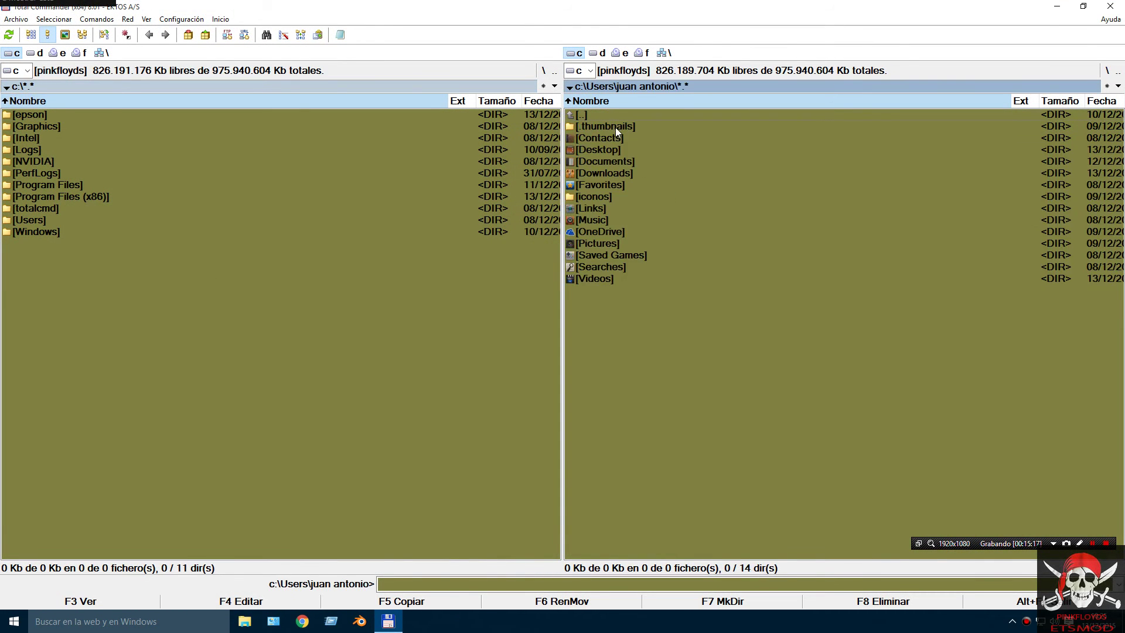
double_click(606, 160)
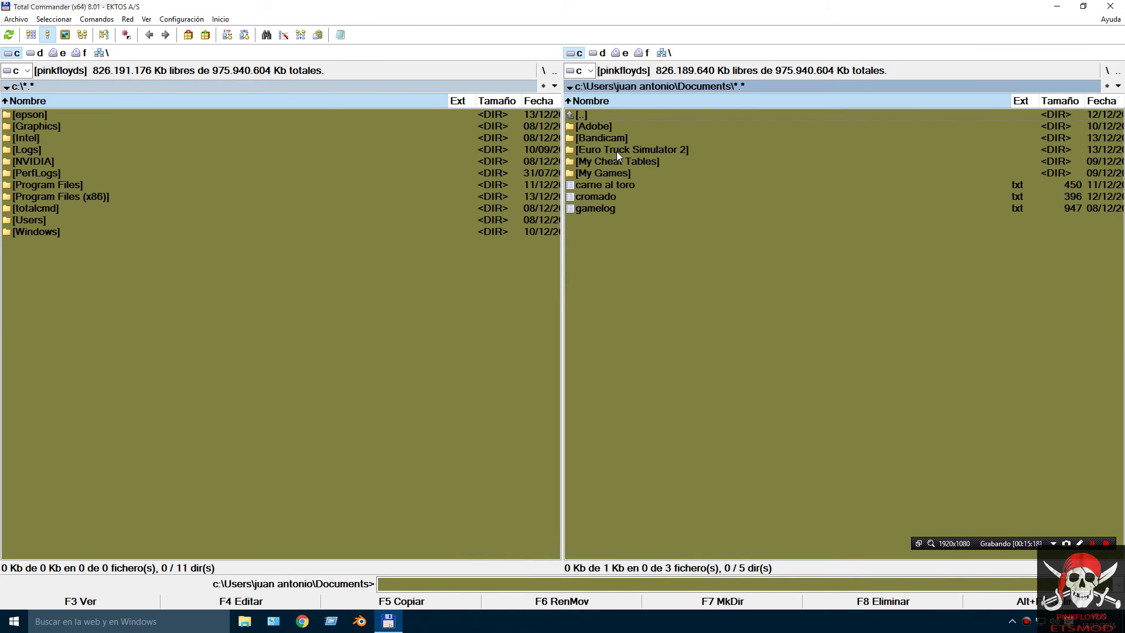
double_click(616, 150)
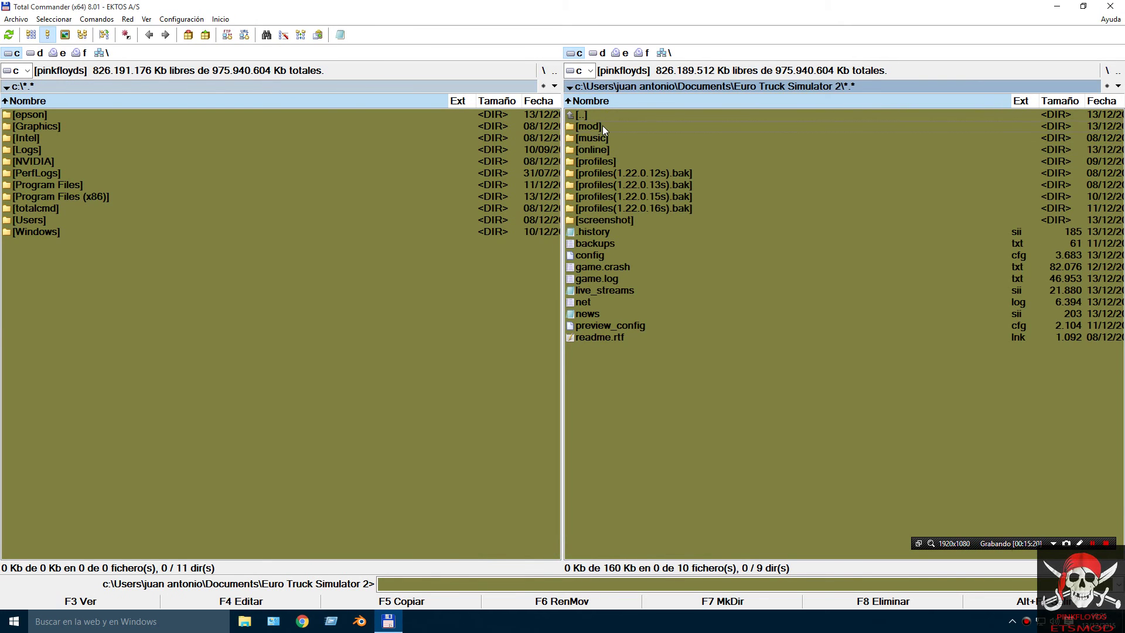
double_click(602, 125)
Step: Browse the other file pane to the user's Desktop folder and copy daf_euro6.scs into the game's mod folder
double_click(34, 219)
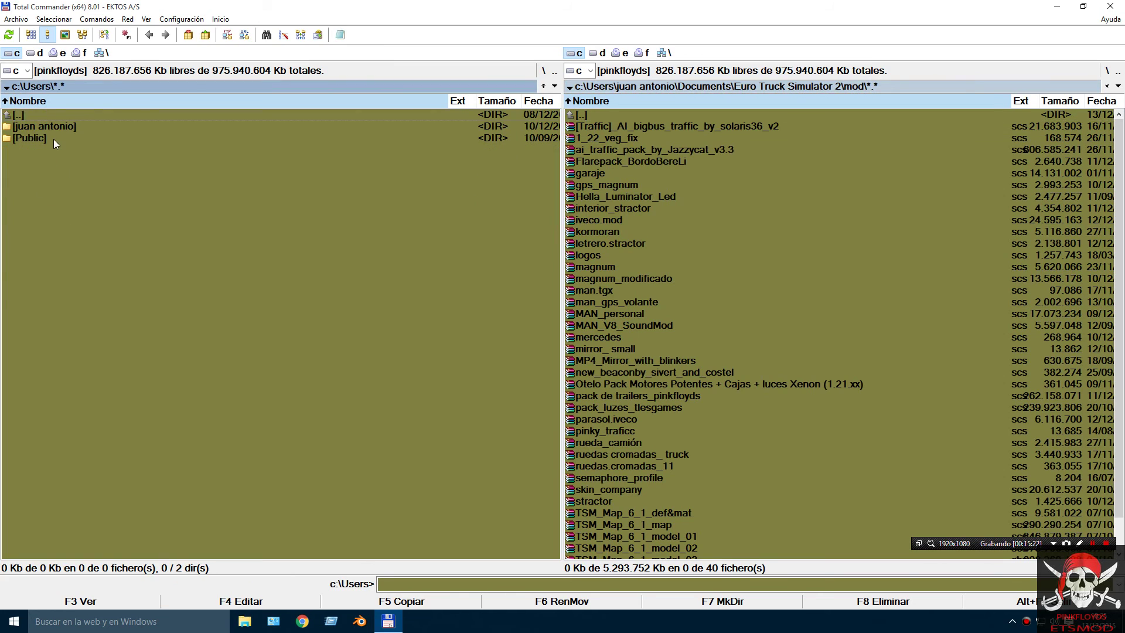
double_click(61, 127)
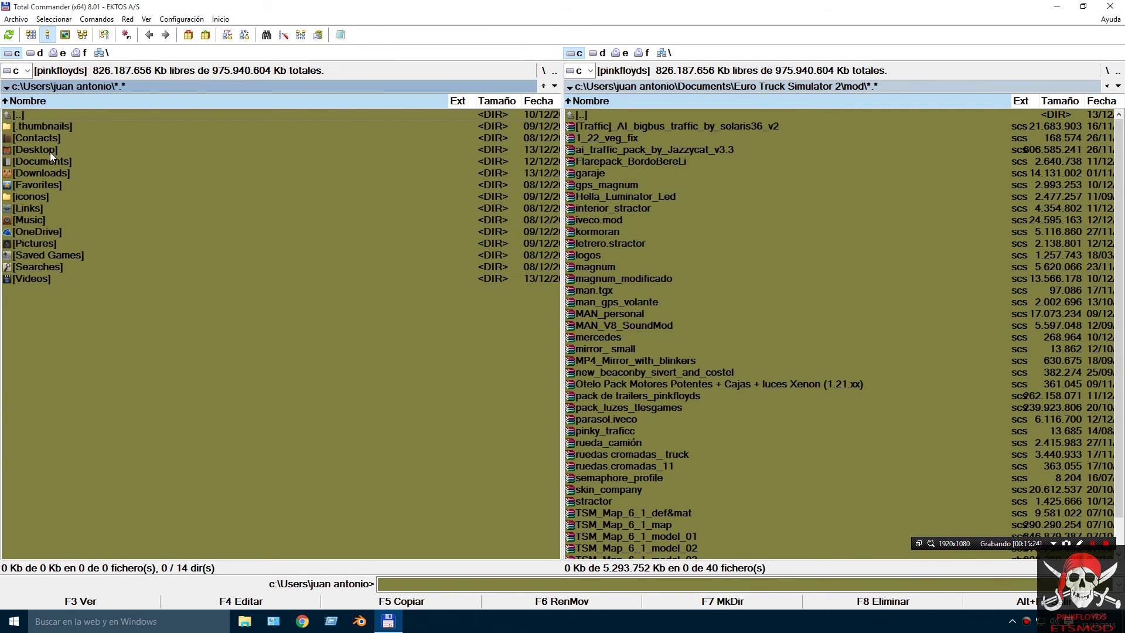
double_click(51, 150)
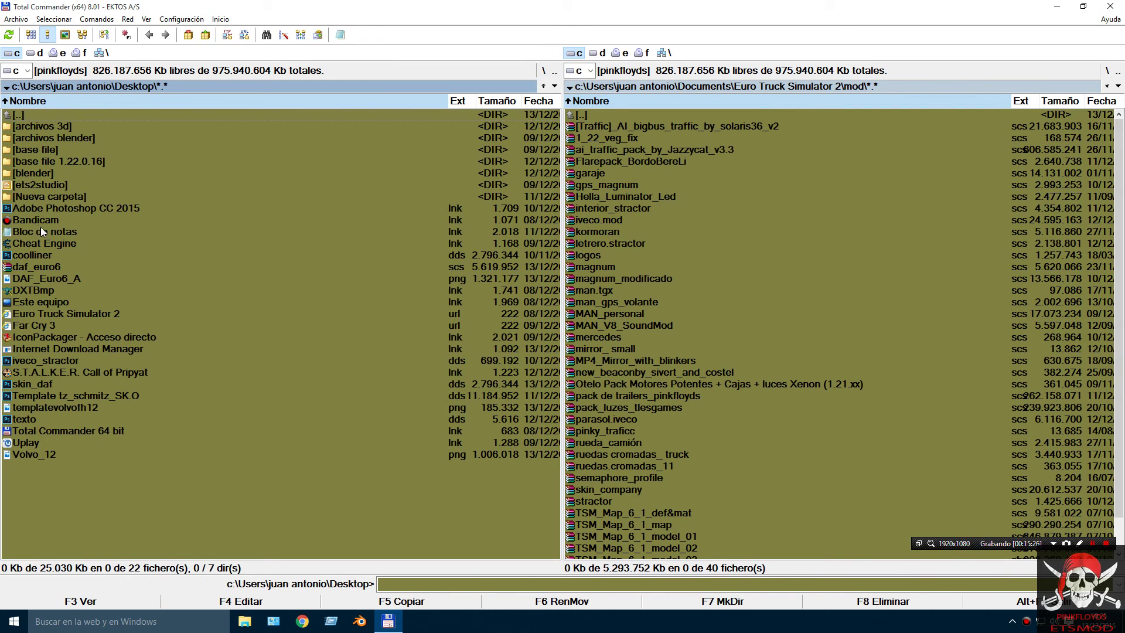
click(54, 266)
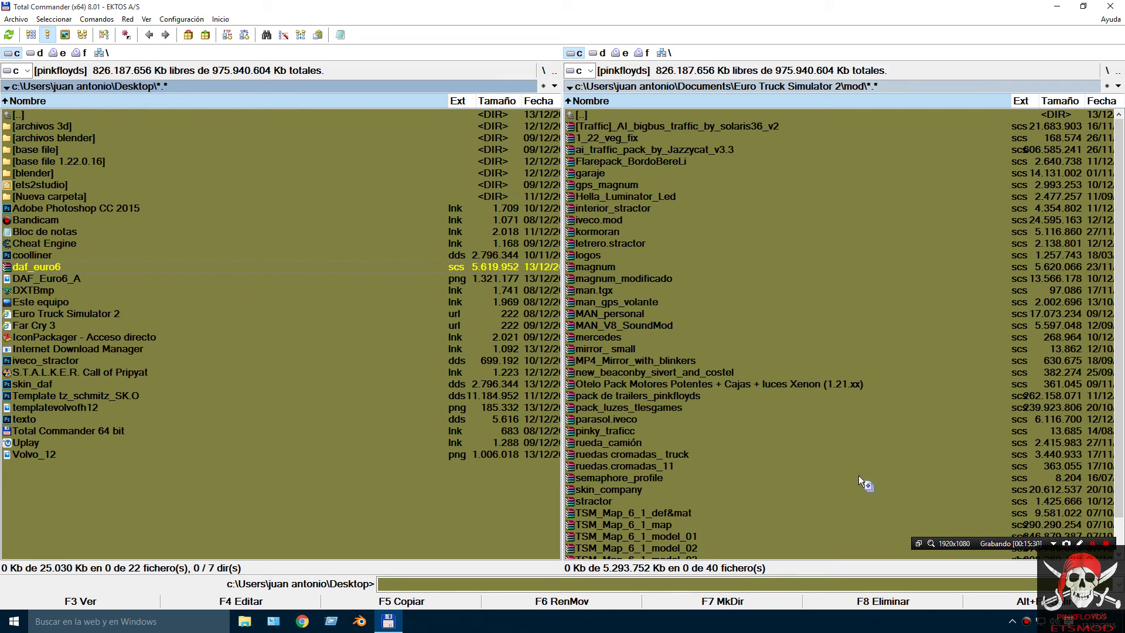
drag(873, 470, 871, 469)
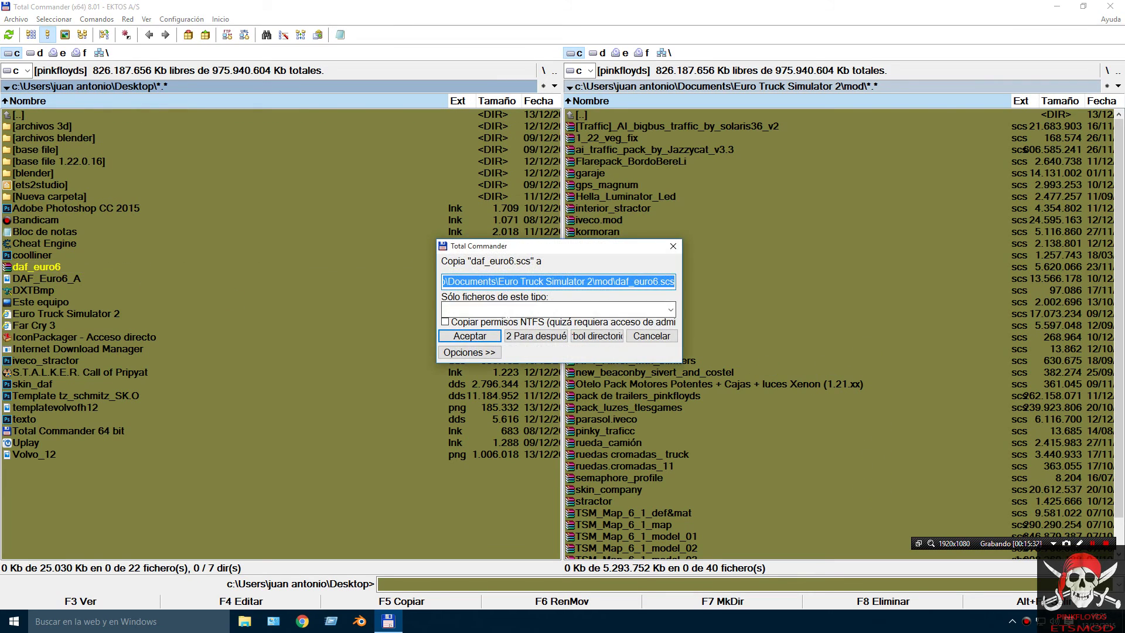
click(477, 338)
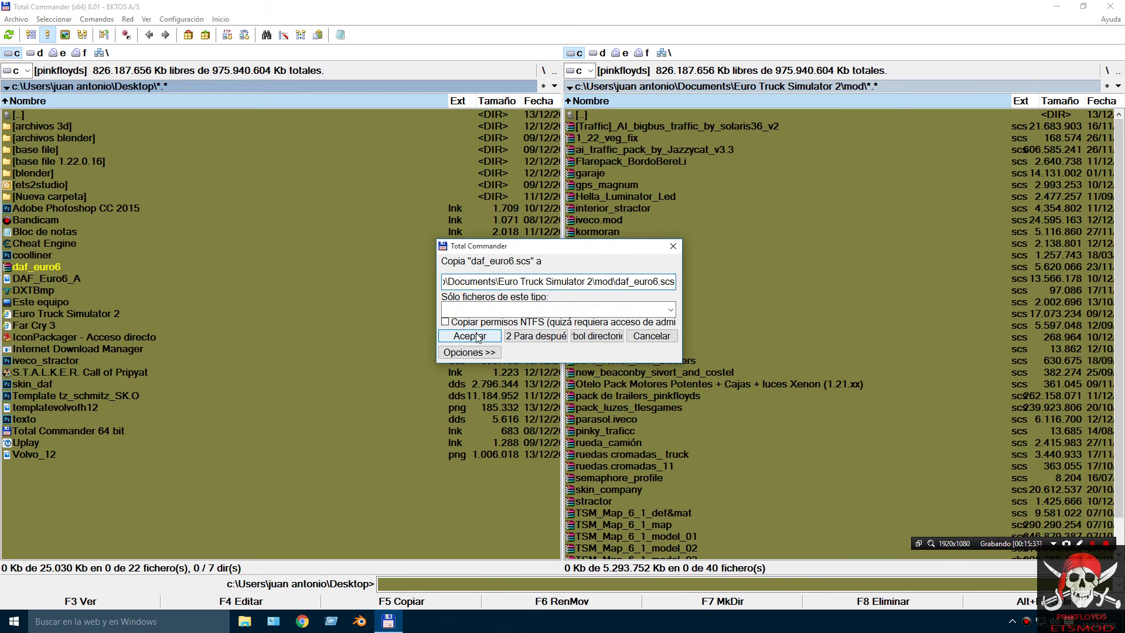
Step: Return both file panes to the root of drive C and close Total Commander
click(601, 115)
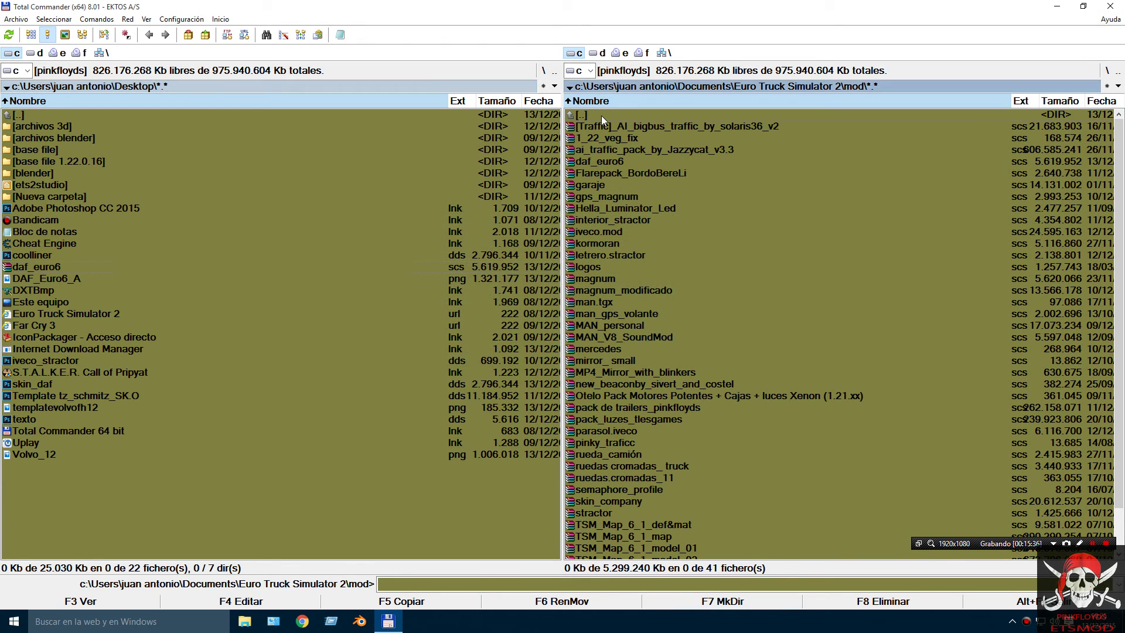
double_click(601, 115)
double_click(601, 115)
double_click(601, 115)
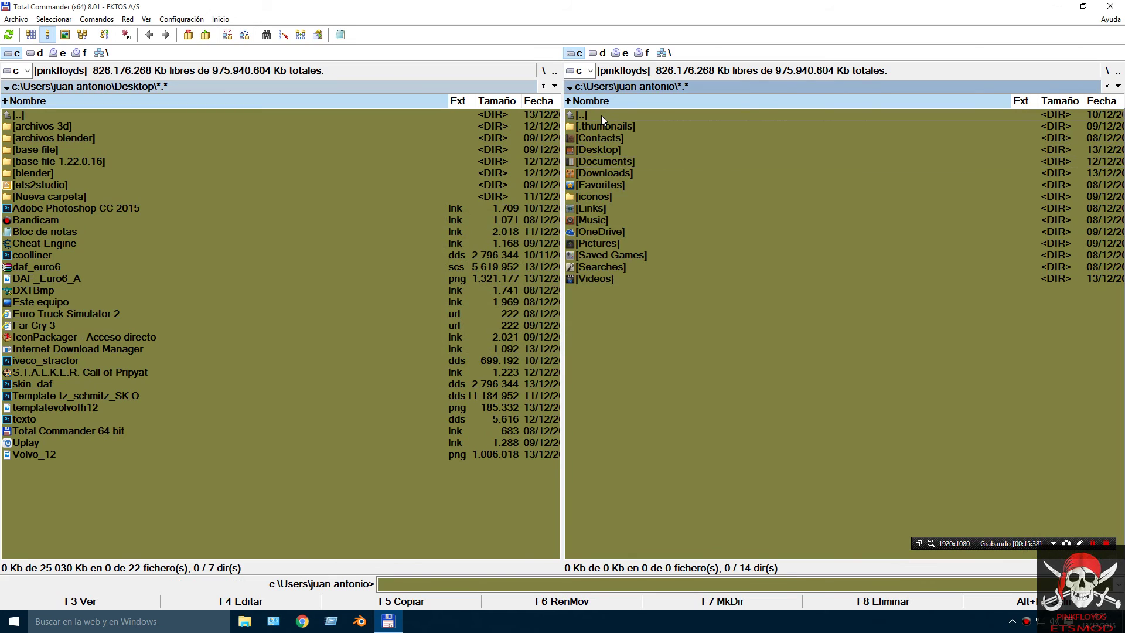
double_click(601, 115)
double_click(602, 115)
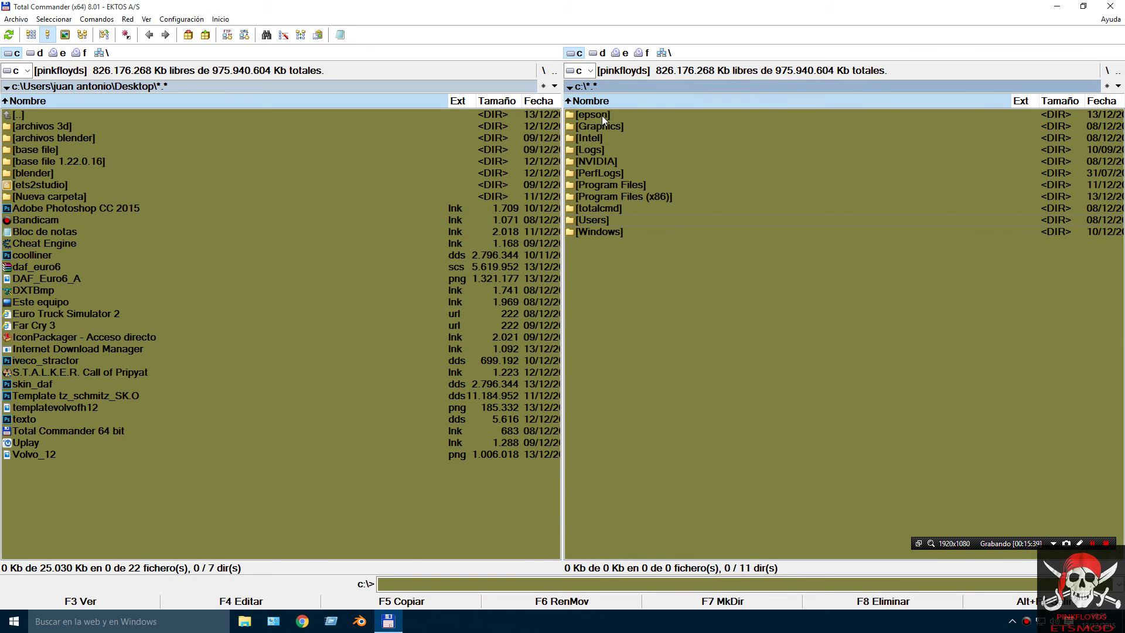
double_click(39, 114)
double_click(39, 115)
double_click(39, 115)
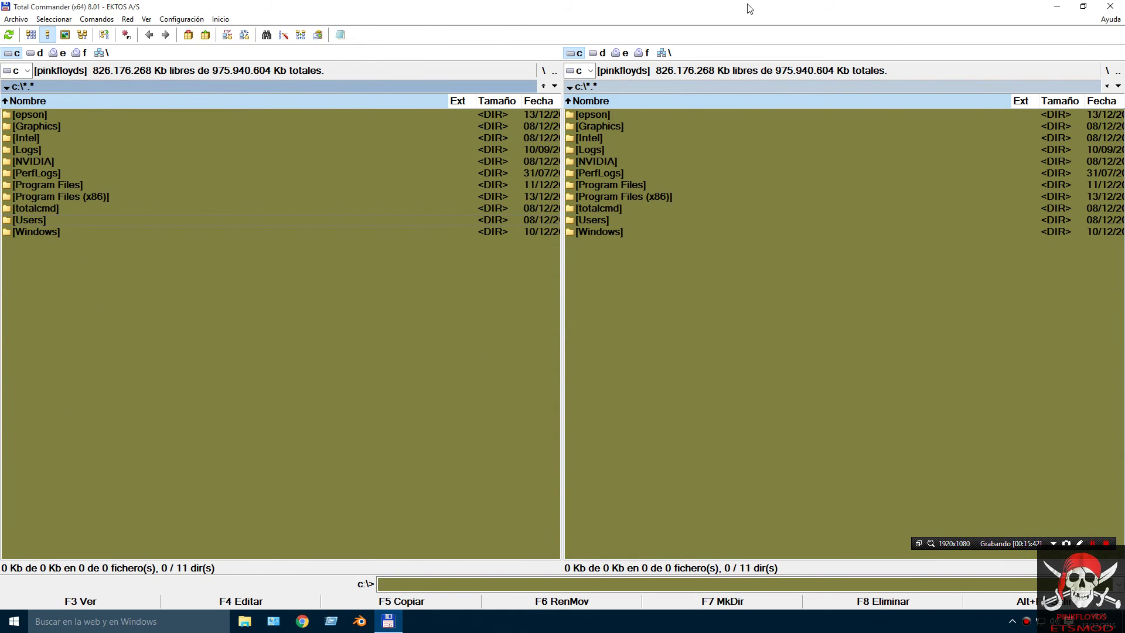
click(1109, 6)
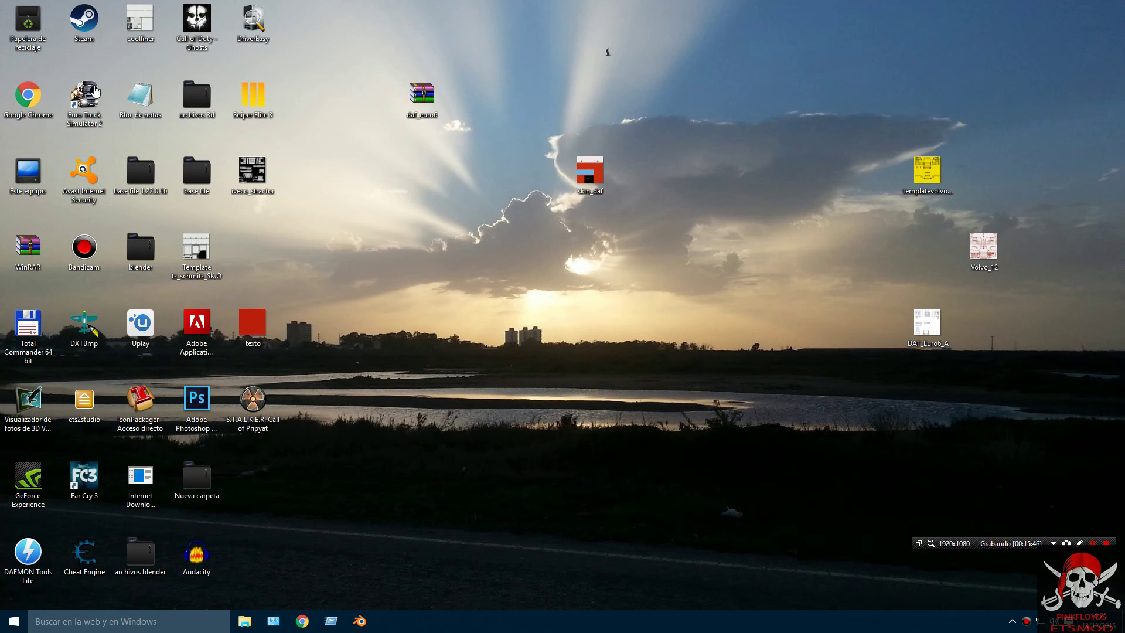
Step: Launch Euro Truck Simulator 2, activate the daf_euro6 mod in the selected profile's mod manager, and confirm the changes
double_click(94, 90)
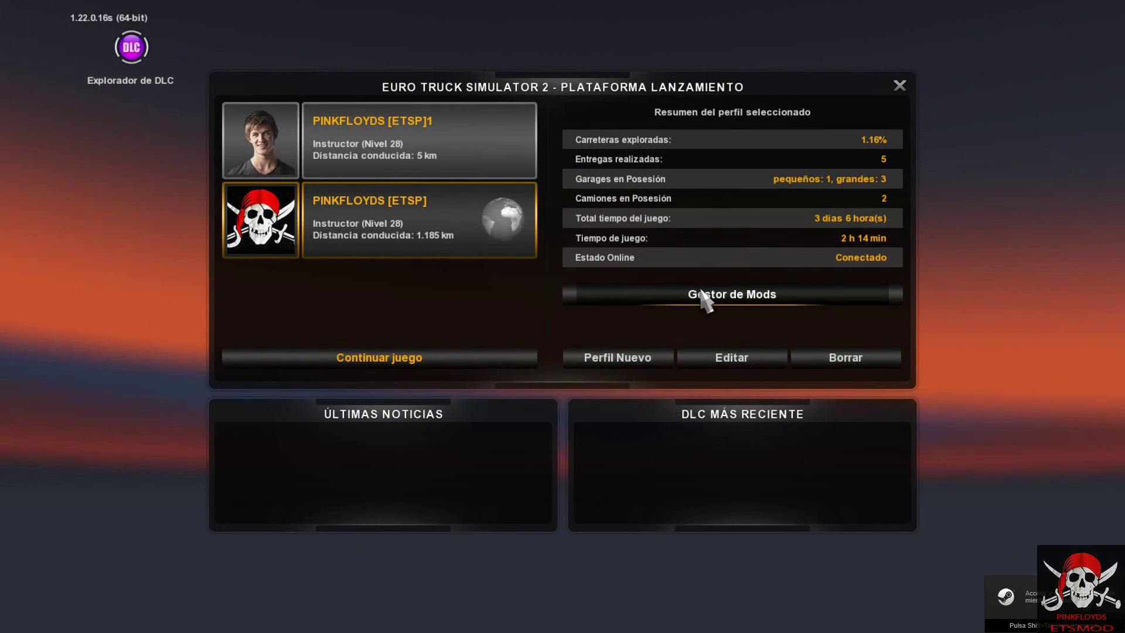
click(700, 290)
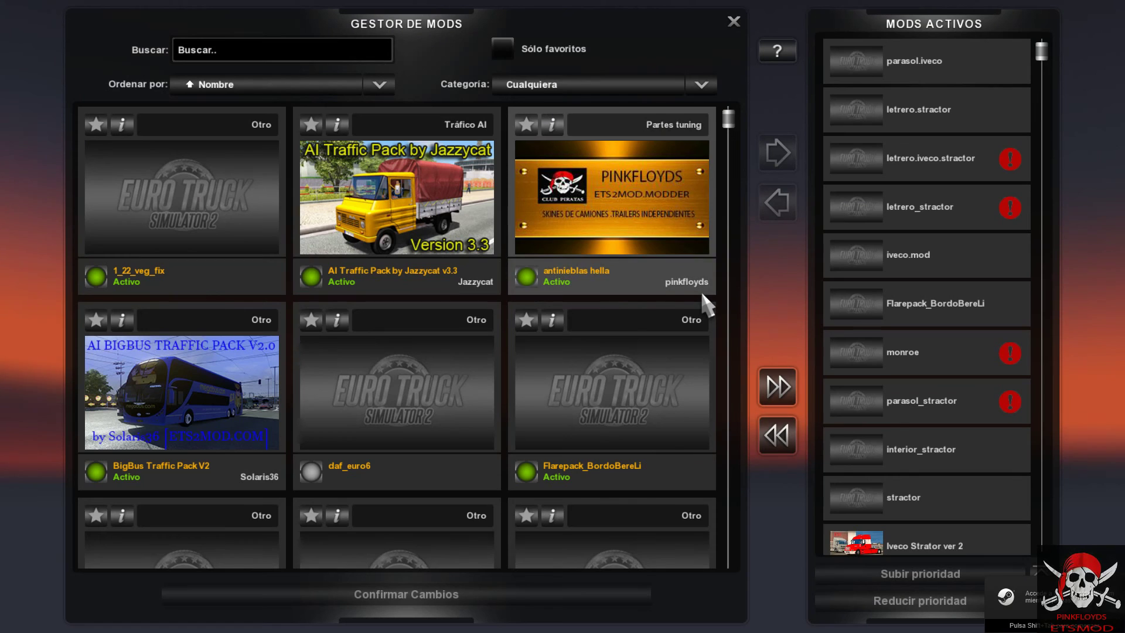
double_click(397, 474)
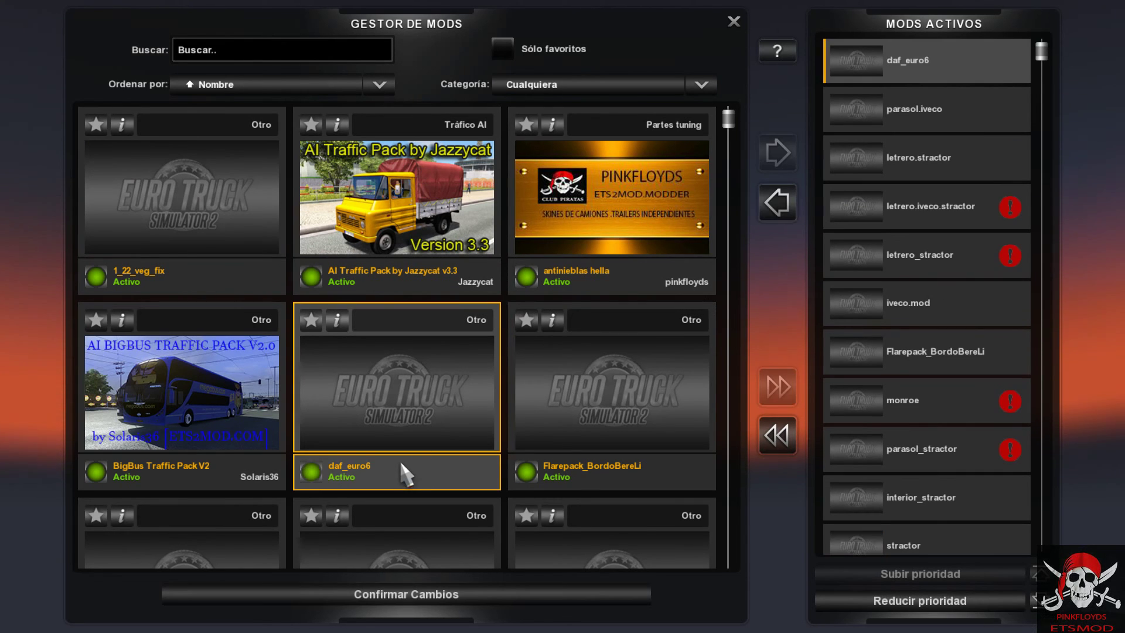
drag(730, 114, 744, 255)
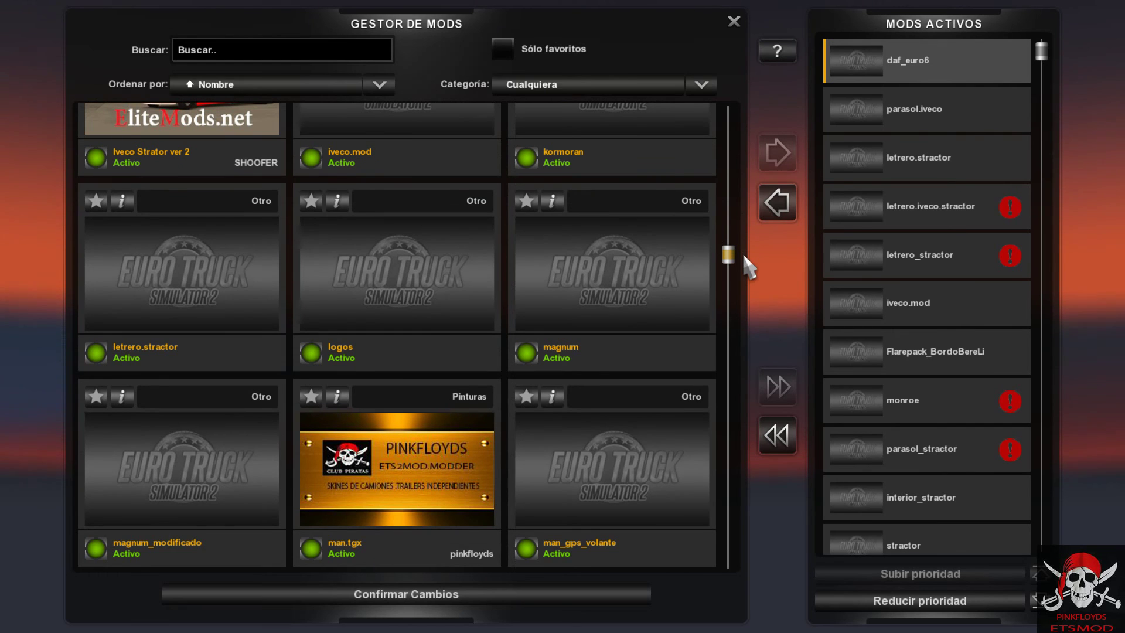
click(430, 594)
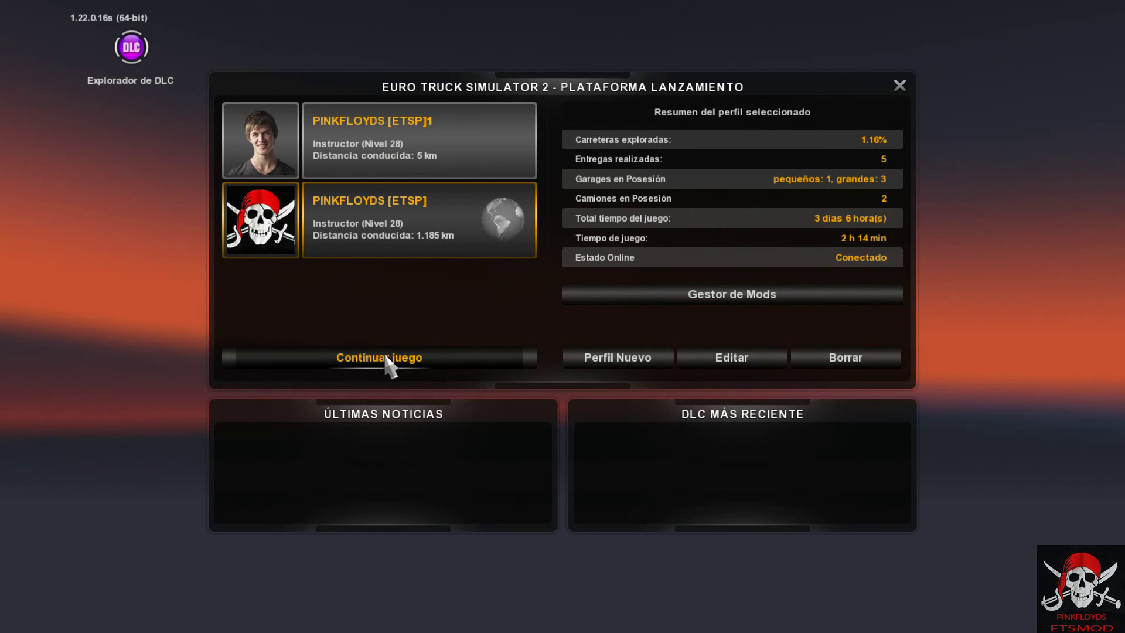
Step: Continue the game with the selected profile and load the DAF XF Euro 6 in the truck browser
click(385, 361)
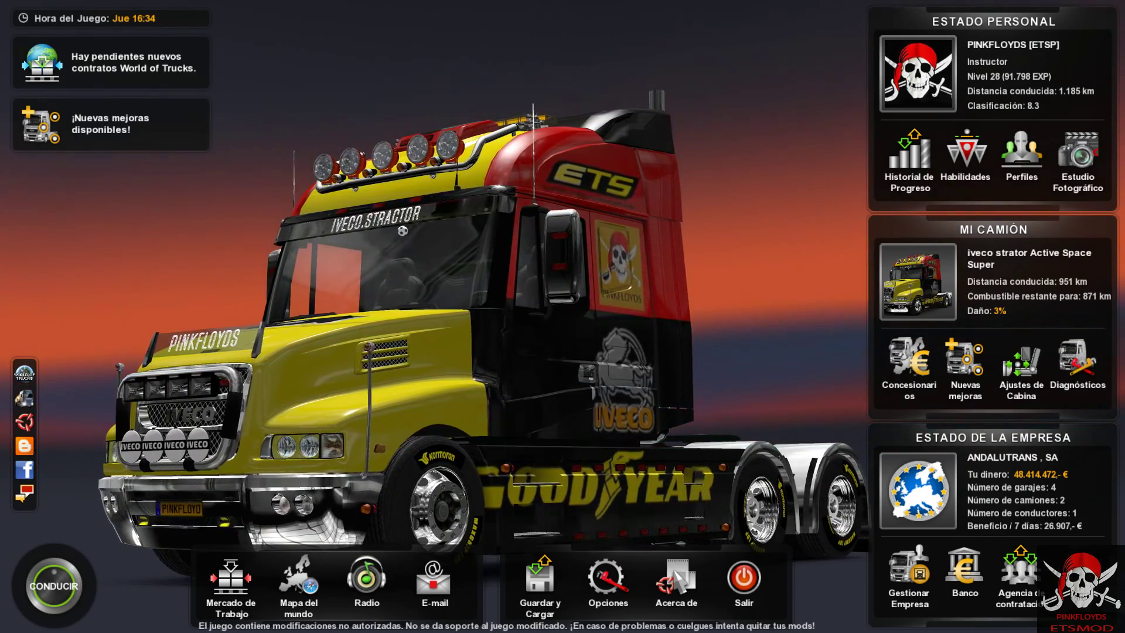
click(699, 571)
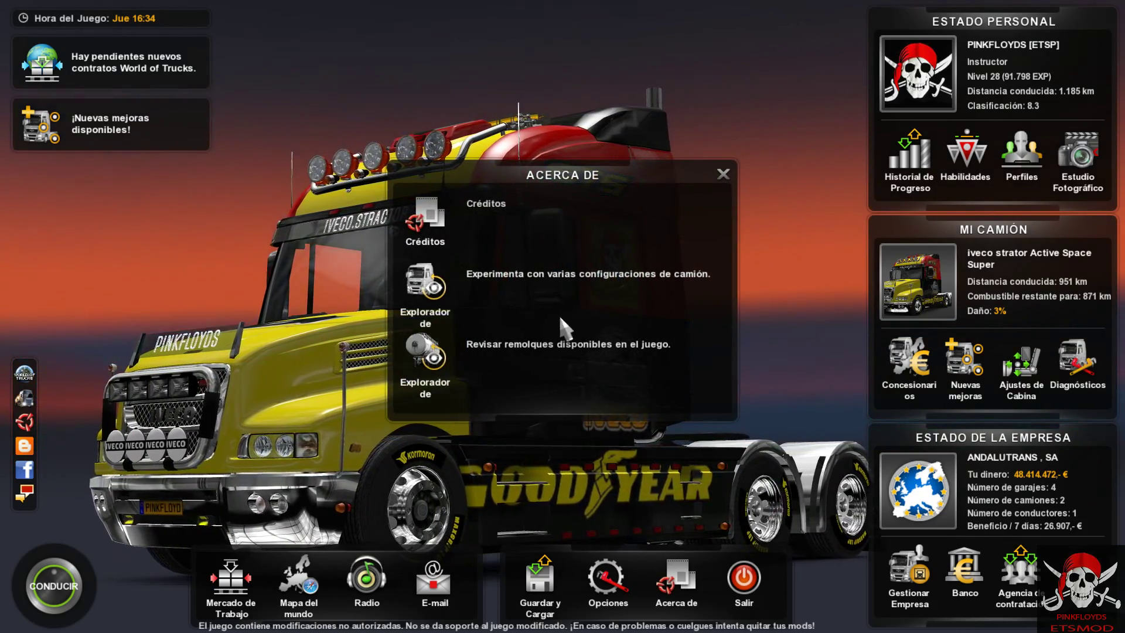
click(556, 271)
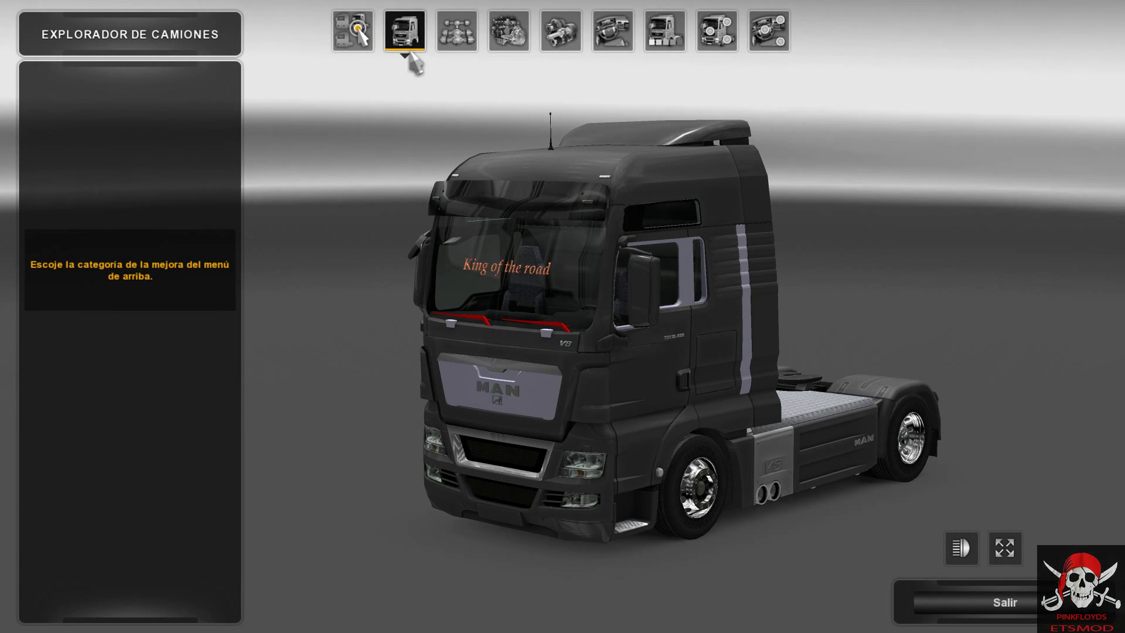
click(359, 29)
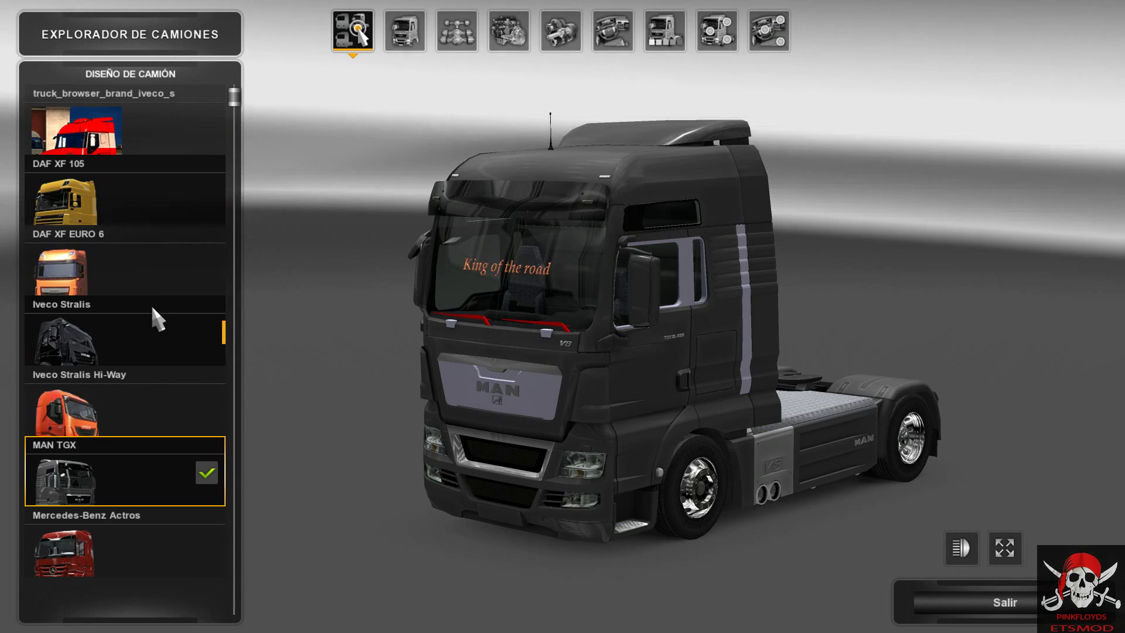
click(149, 275)
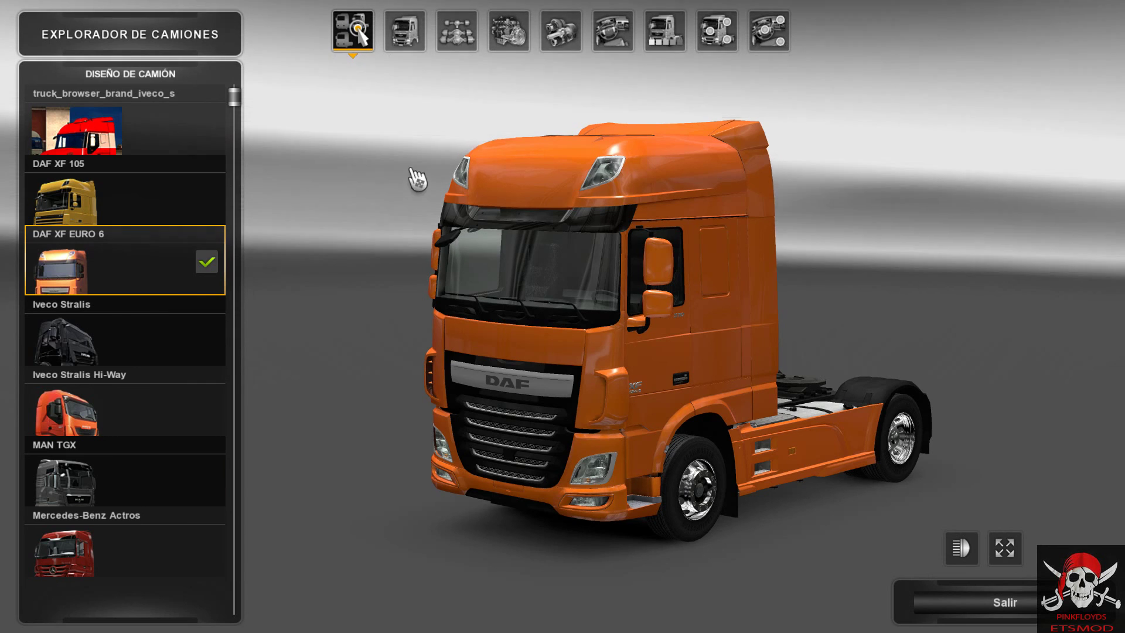
Step: Apply the daf.euro6 paint job to the truck and rotate it to inspect the skin from the side
click(664, 30)
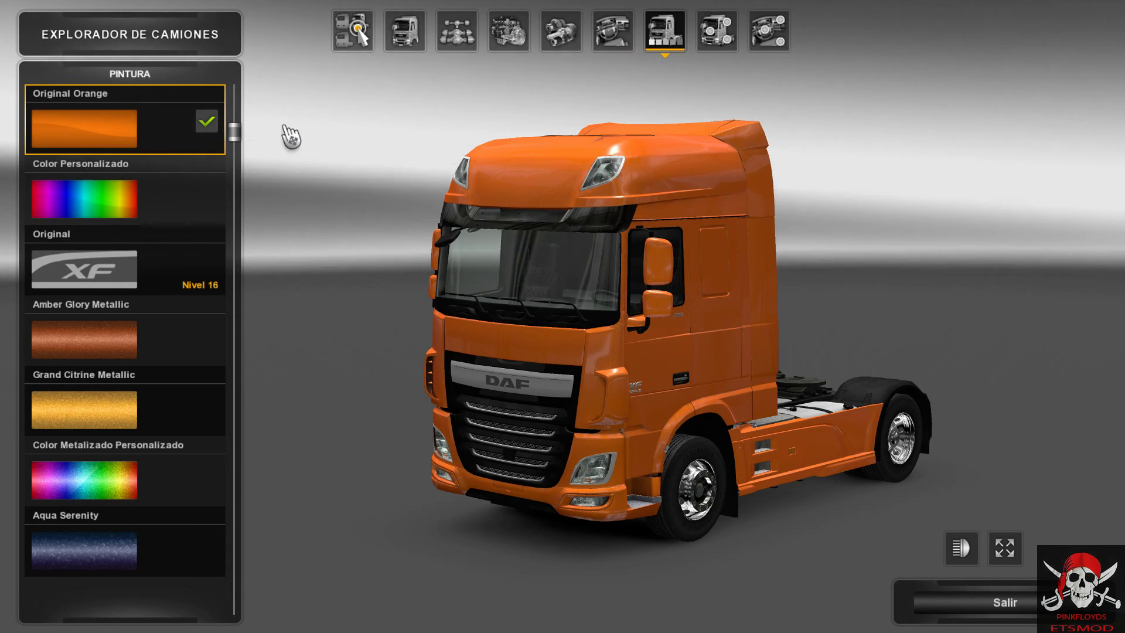
drag(244, 134, 239, 73)
click(191, 131)
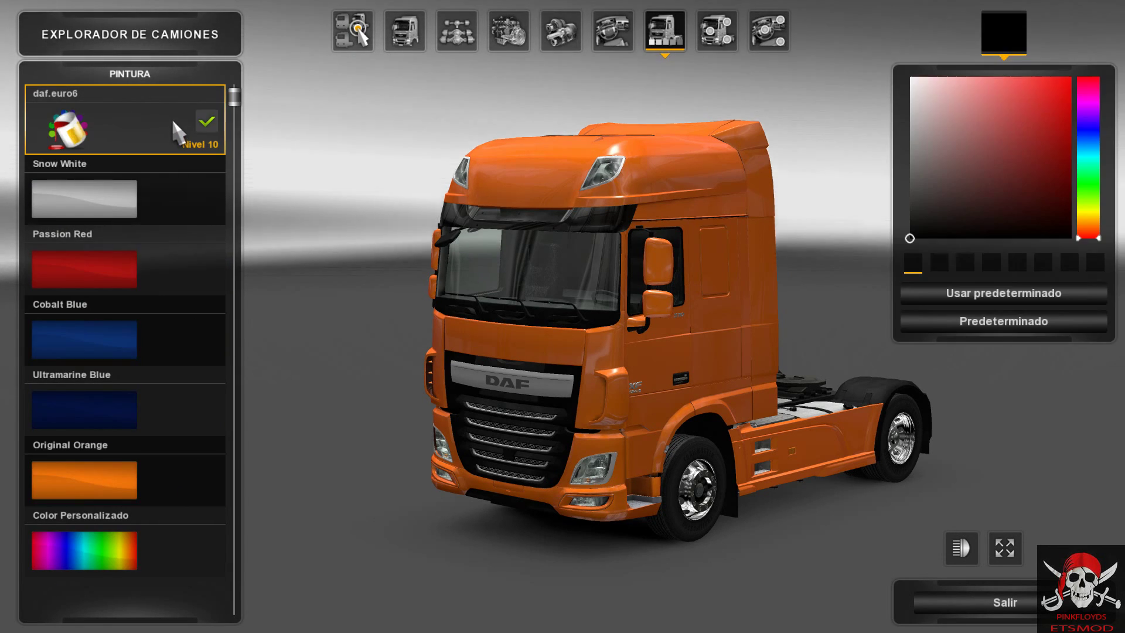
drag(755, 384, 510, 347)
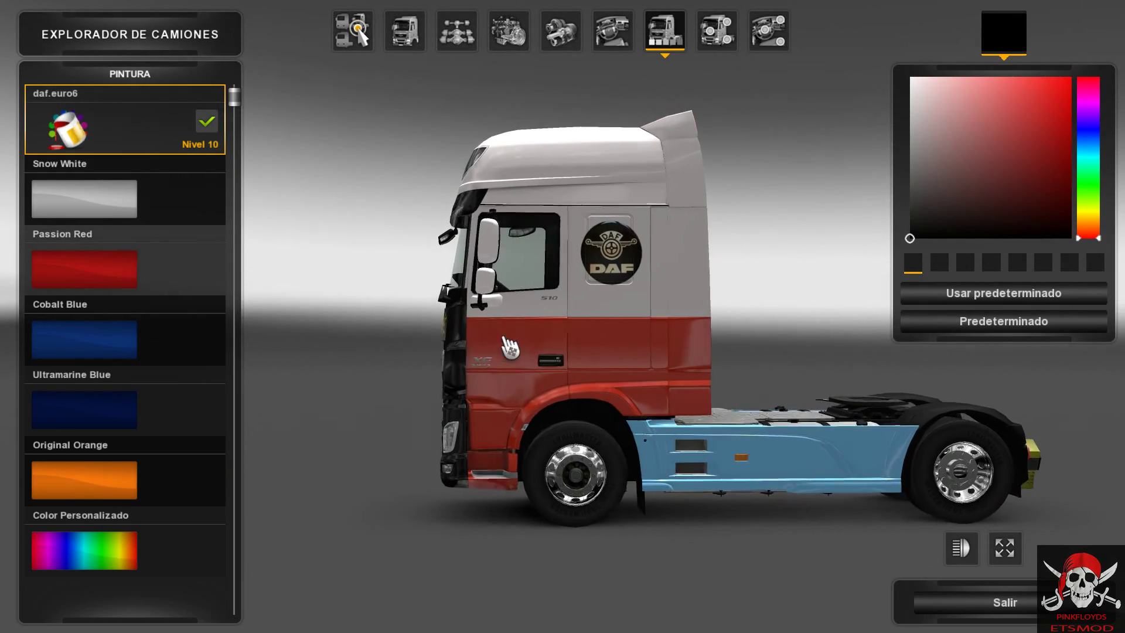